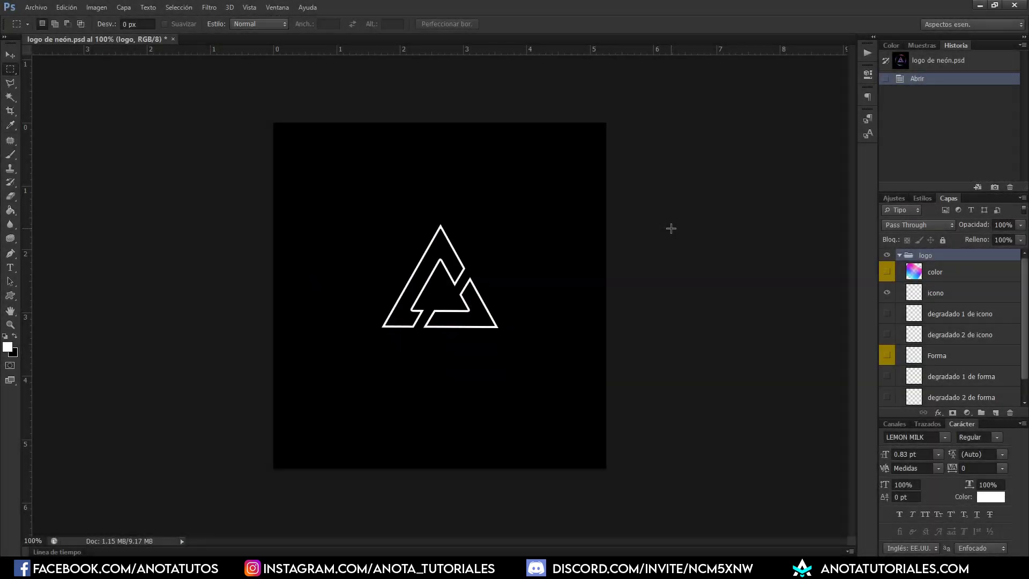
- Bring up the Nuevo (New document) dialog with Ctrl+N
{"action": "key", "text": "ctrl+n"}
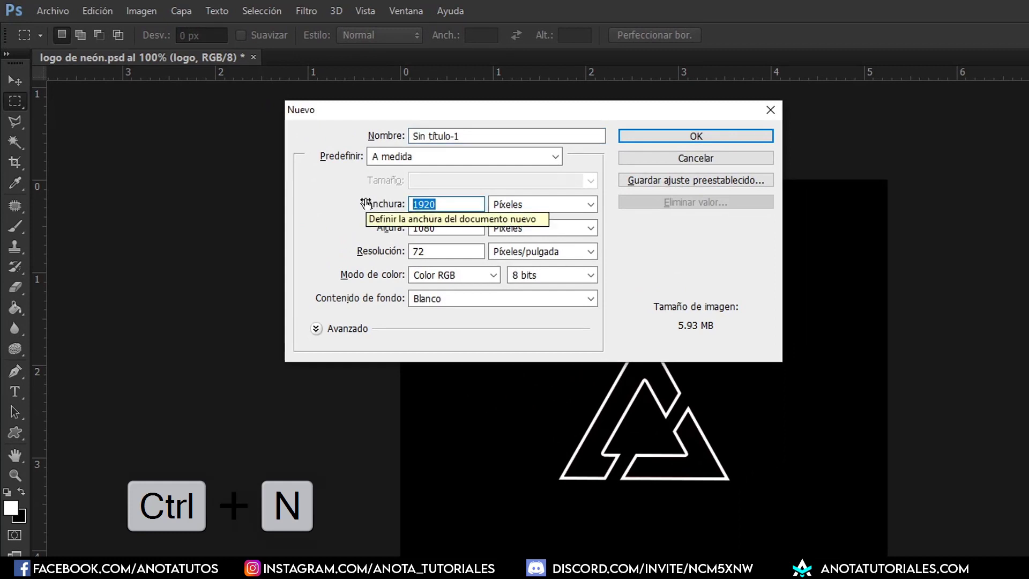
- Create a 1000 × 1000 px document named 'Fondo'
{"action": "type", "text": "1000"}
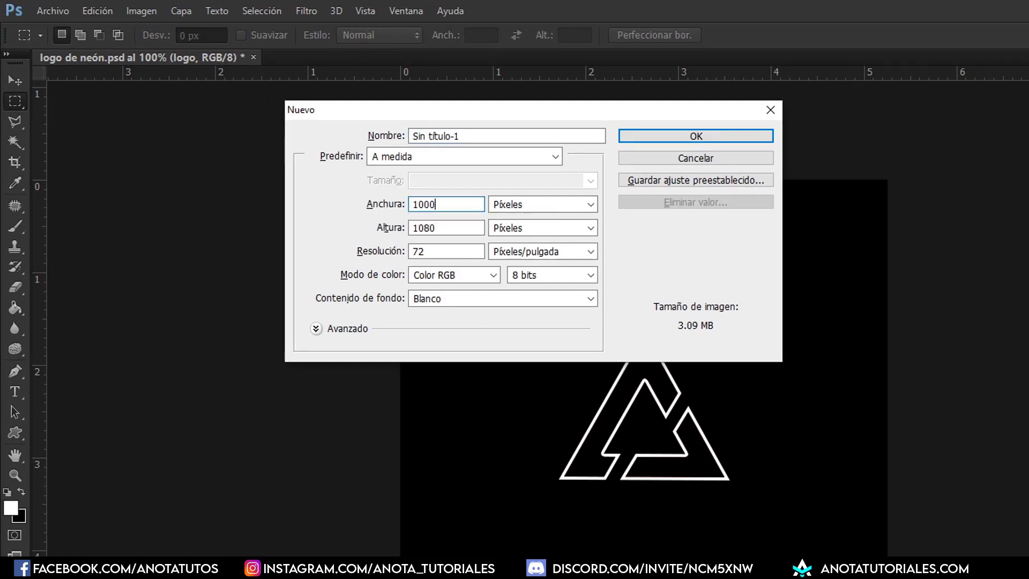
{"action": "key", "text": "Tab"}
{"action": "type", "text": "1000"}
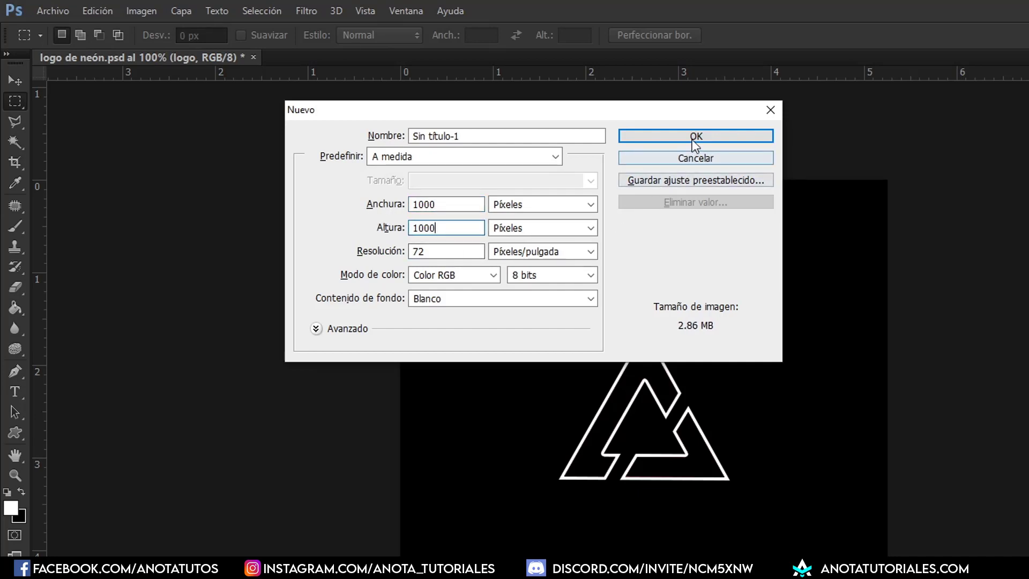
{"action": "left_click_drag", "start_coordinate": [545, 138], "coordinate": [234, 98]}
{"action": "type", "text": "F"}
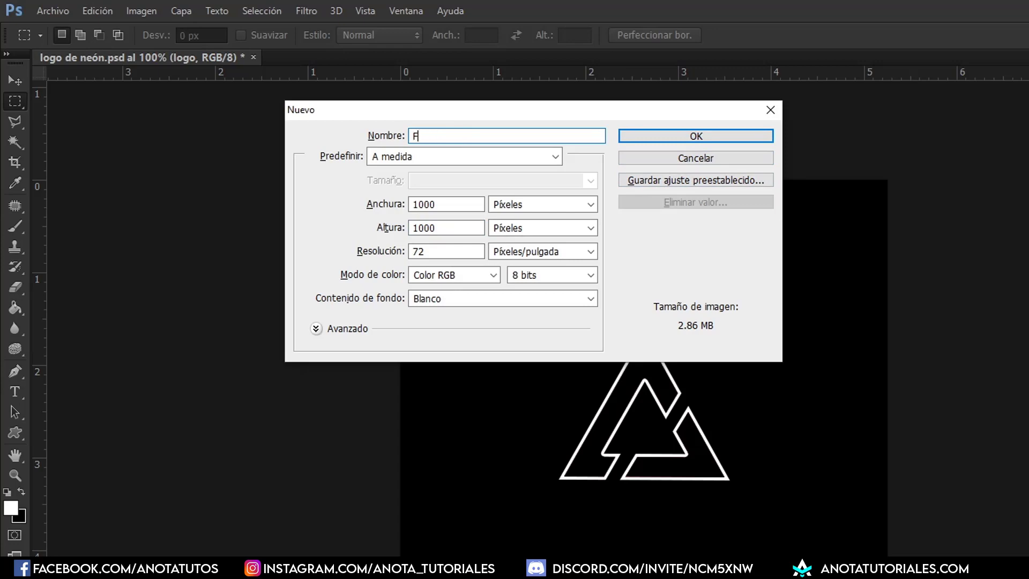
{"action": "type", "text": "ondo"}
{"action": "key", "text": "Return"}
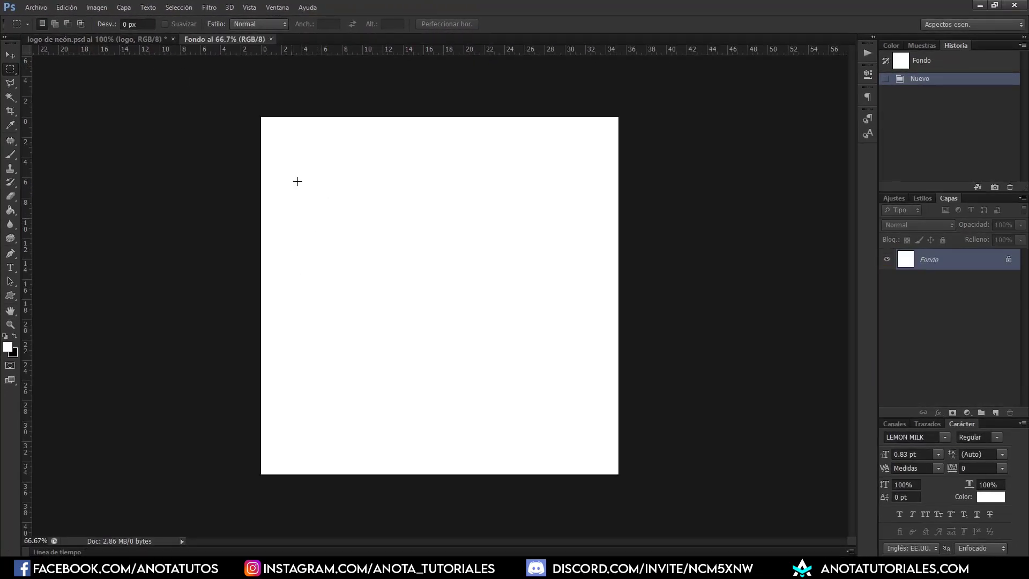
- Black out the Fondo background using Hue/Saturation with Luminosidad at −100
{"action": "left_click", "coordinate": [10, 56]}
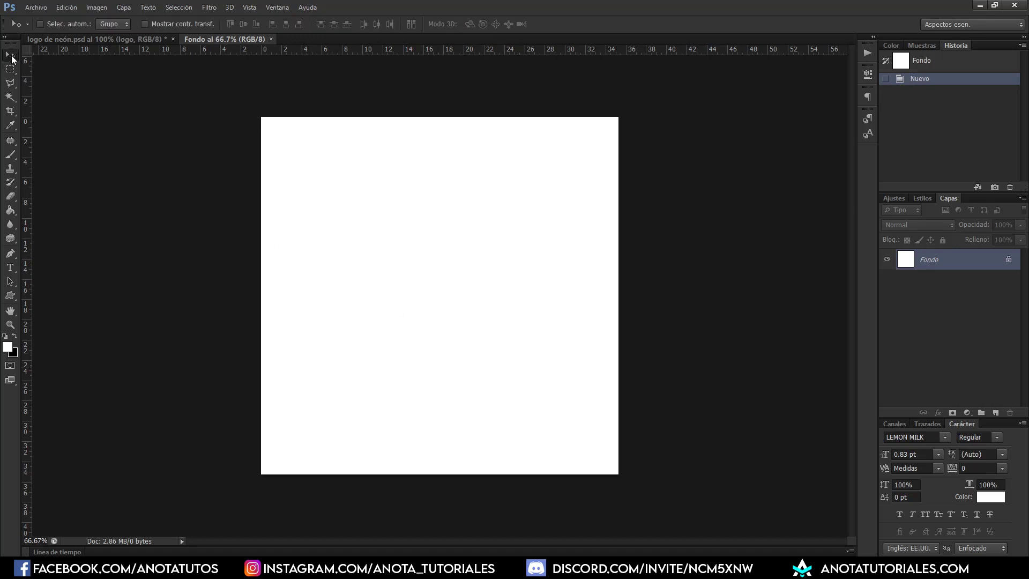
{"action": "key", "text": "ctrl+u"}
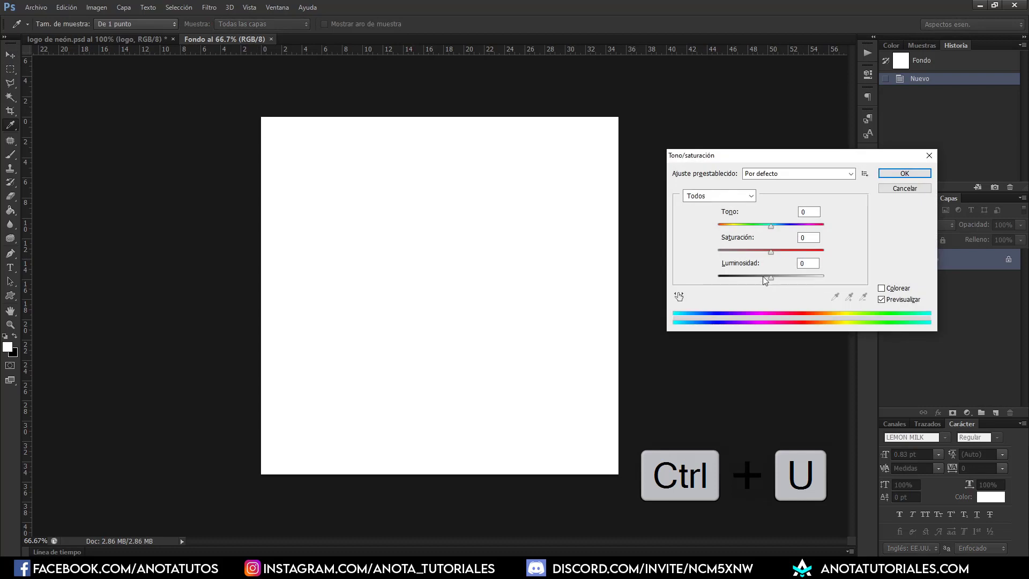
{"action": "left_click_drag", "start_coordinate": [763, 277], "coordinate": [710, 277]}
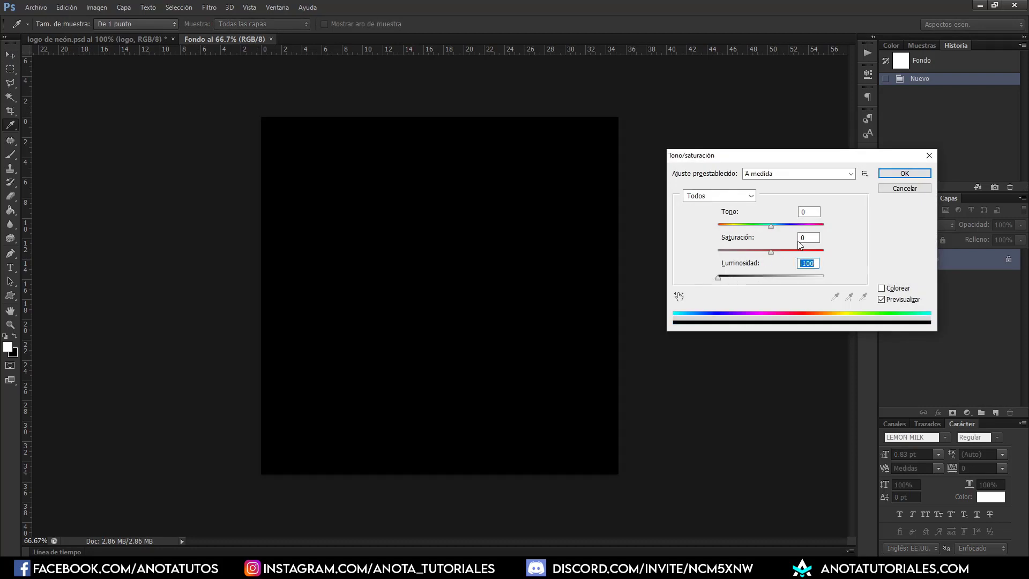
{"action": "left_click", "coordinate": [893, 174]}
{"action": "key", "text": "v"}
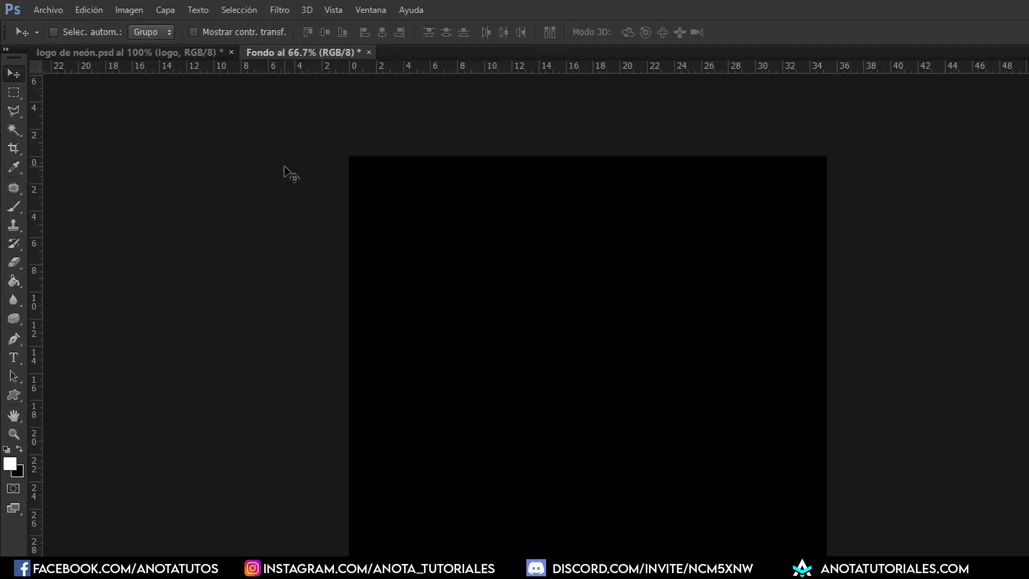
{"action": "left_click", "coordinate": [15, 103]}
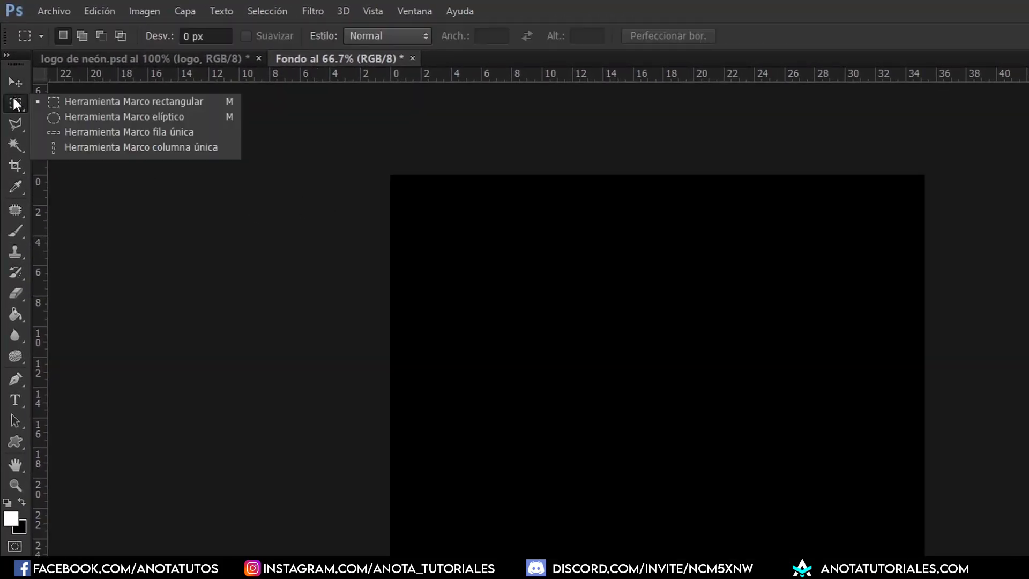
{"action": "left_click", "coordinate": [158, 103]}
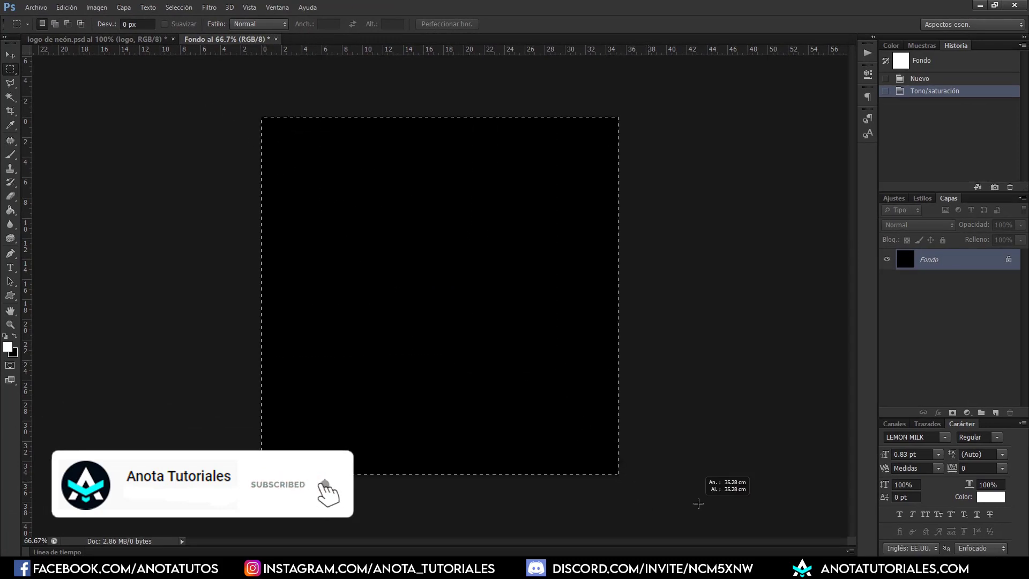
- Fill a full-canvas selection with black via Rellenar, then deselect
{"action": "left_click_drag", "start_coordinate": [262, 117], "coordinate": [694, 498]}
{"action": "right_click", "coordinate": [463, 245]}
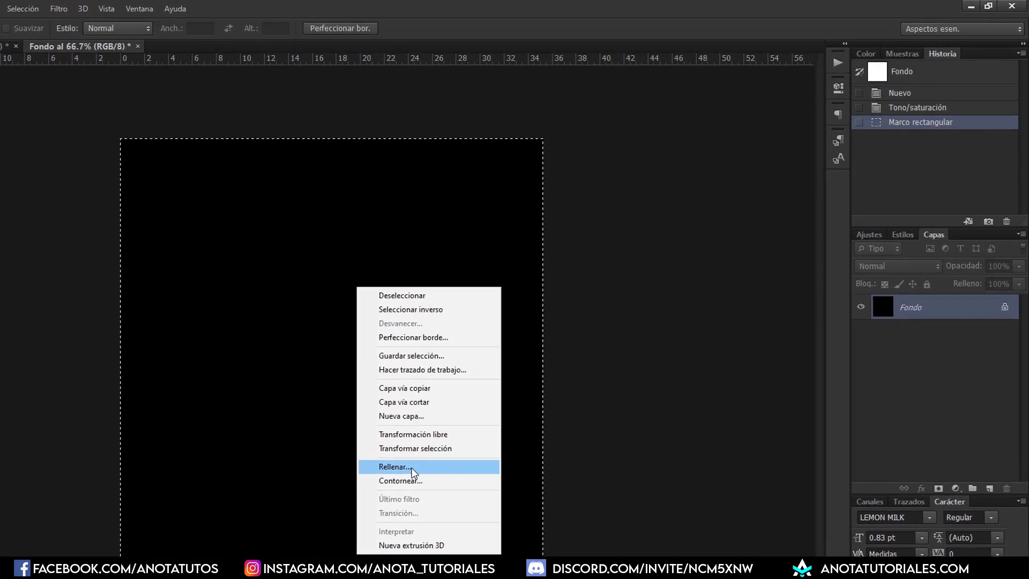
{"action": "left_click", "coordinate": [453, 445]}
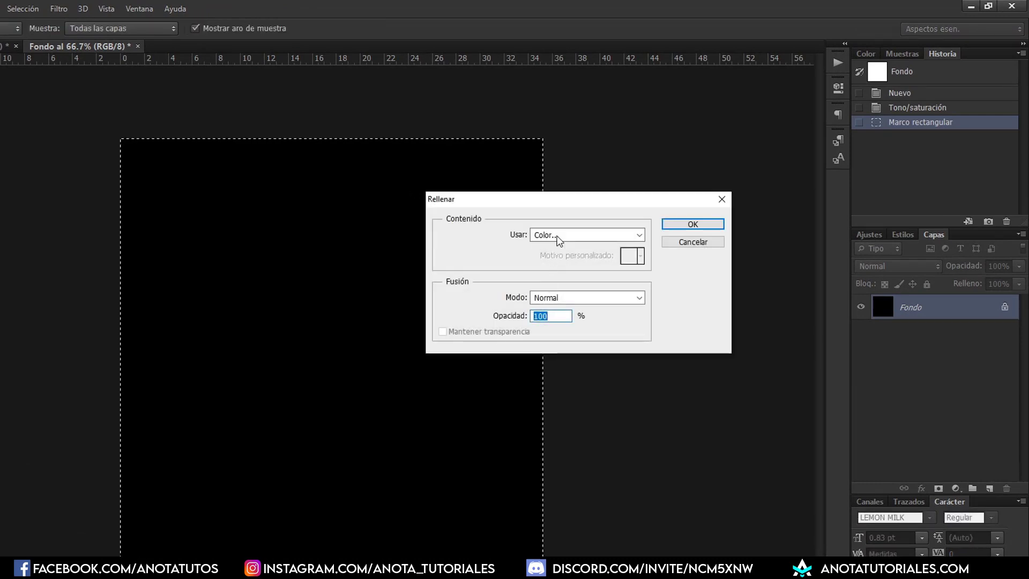
{"action": "left_click", "coordinate": [555, 236]}
{"action": "left_click", "coordinate": [569, 268]}
{"action": "left_click", "coordinate": [384, 329]}
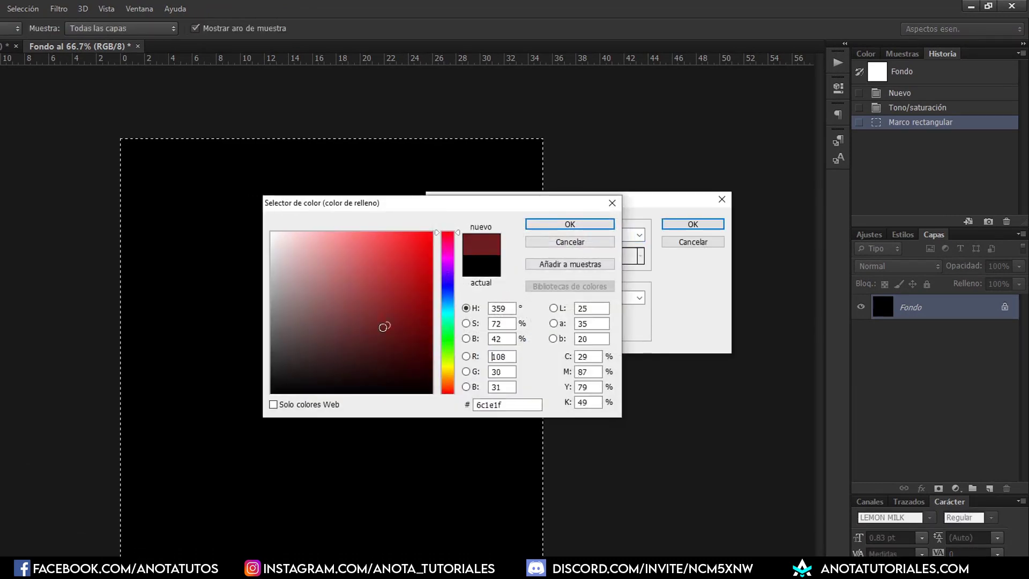
{"action": "left_click_drag", "start_coordinate": [384, 329], "coordinate": [253, 402]}
{"action": "left_click", "coordinate": [601, 225]}
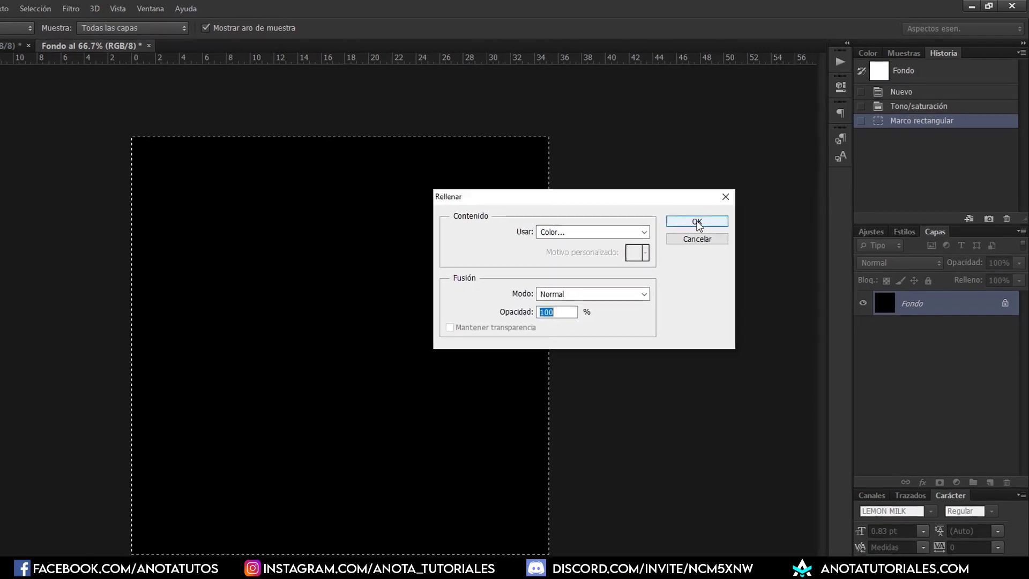
{"action": "left_click", "coordinate": [693, 224]}
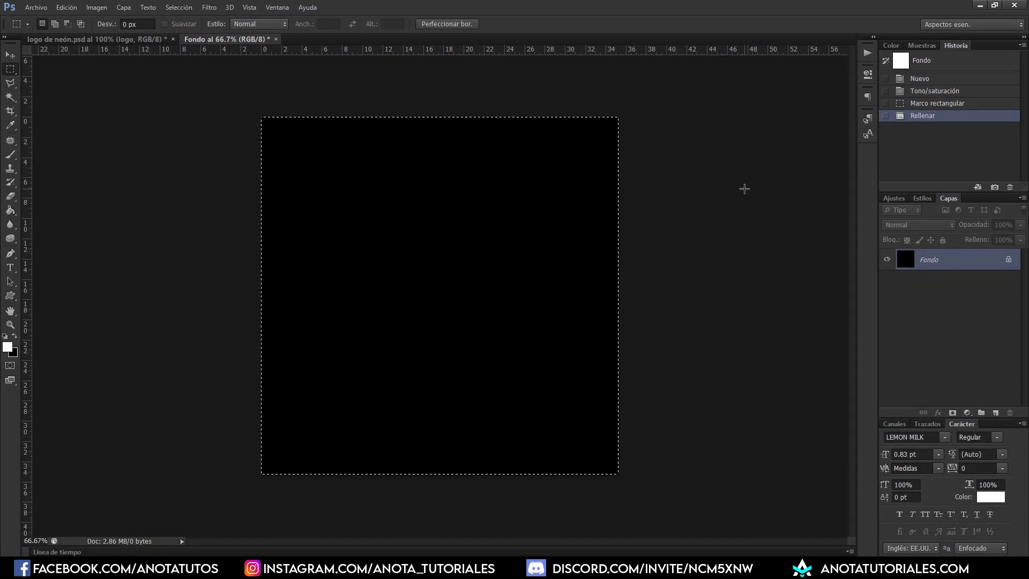
{"action": "right_click", "coordinate": [570, 211]}
{"action": "left_click", "coordinate": [539, 210]}
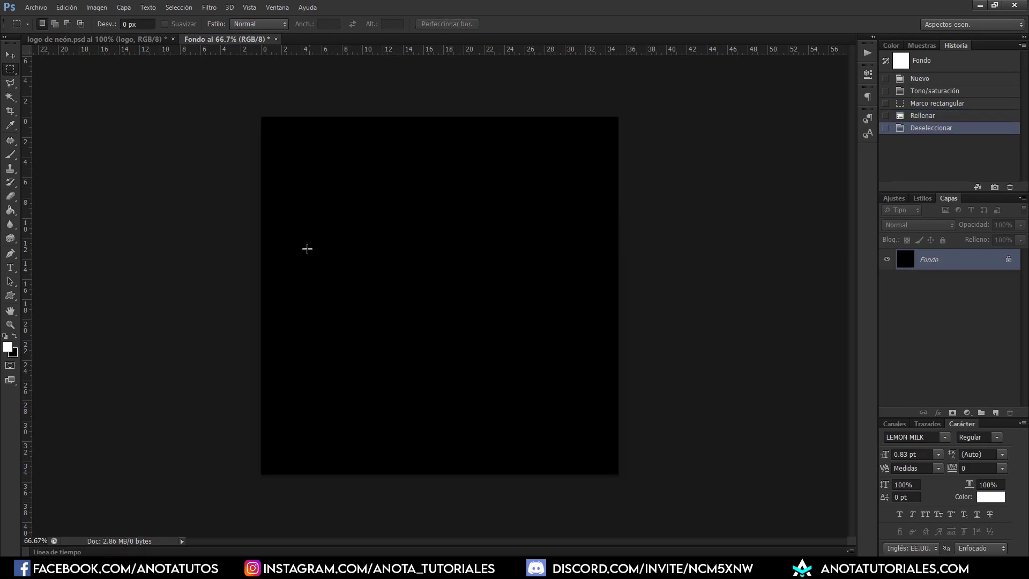
- Set the Custom Shape tool to the 'Marco fino circular' shape
{"action": "left_click", "coordinate": [11, 296]}
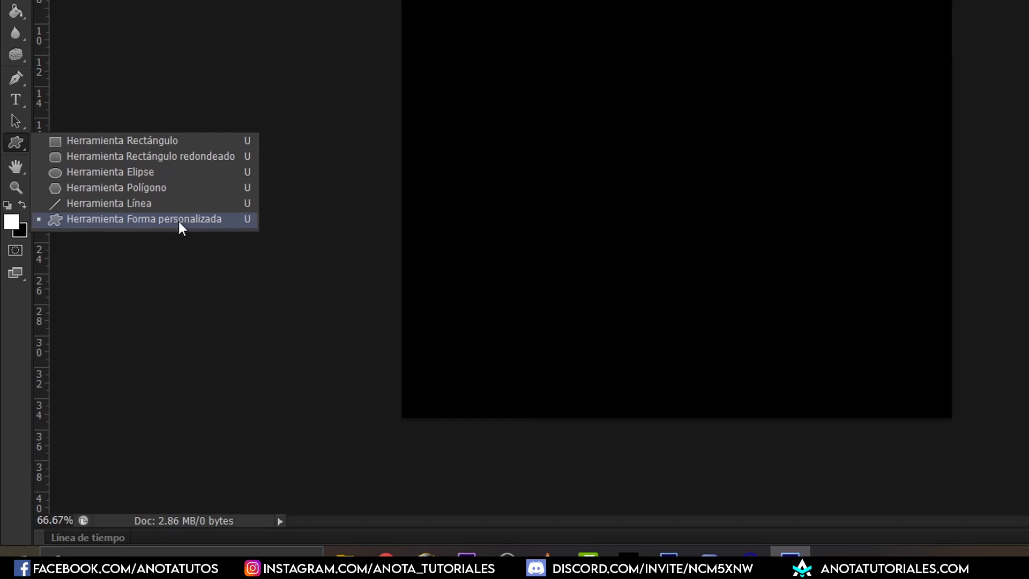
{"action": "left_click", "coordinate": [183, 218]}
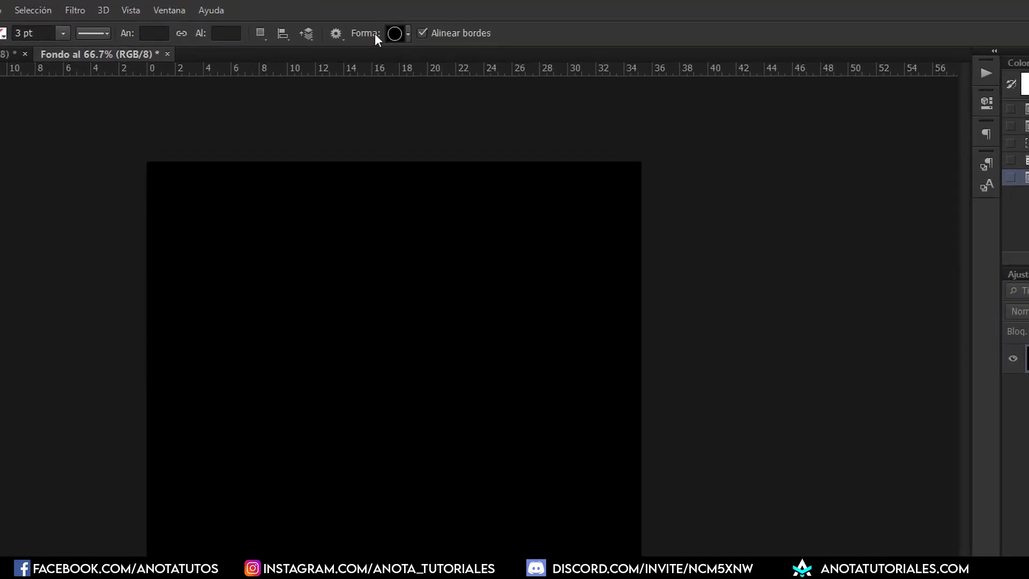
{"action": "left_click", "coordinate": [409, 33]}
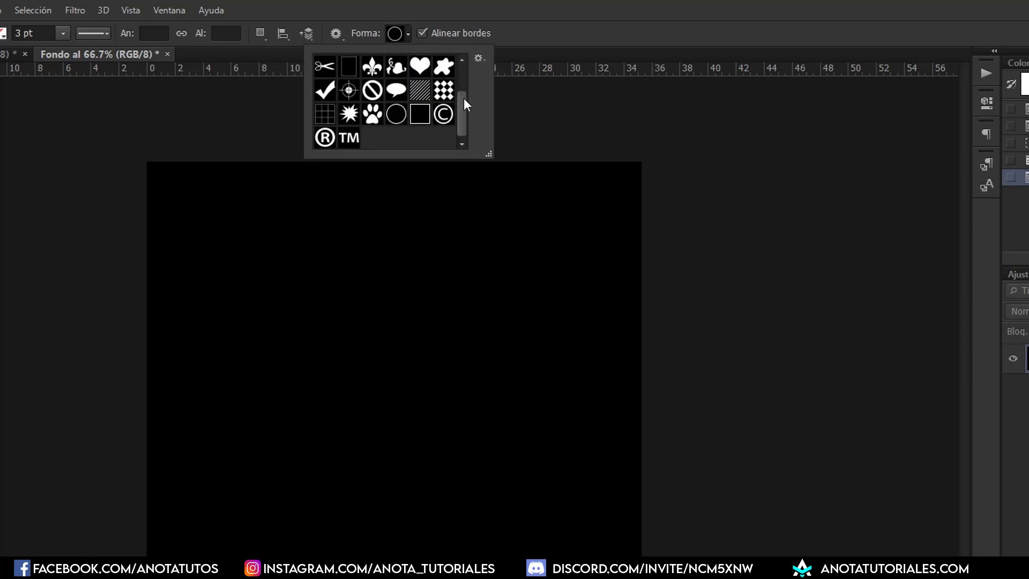
{"action": "mouse_move", "coordinate": [464, 99]}
{"action": "left_mouse_down"}
{"action": "mouse_move", "coordinate": [464, 66]}
{"action": "mouse_move", "coordinate": [461, 110]}
{"action": "left_mouse_up"}
{"action": "left_click", "coordinate": [396, 125]}
{"action": "left_click", "coordinate": [431, 28]}
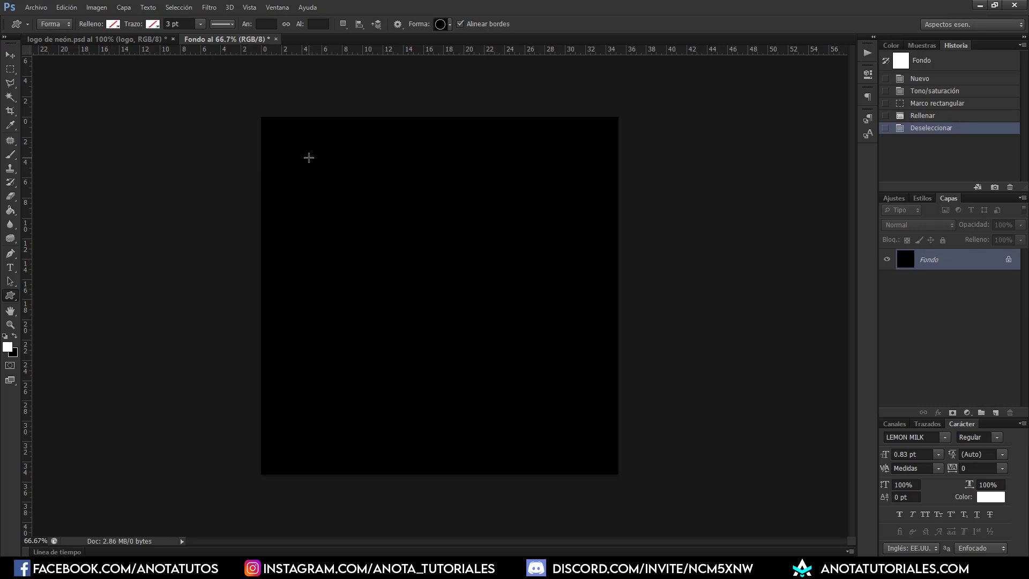
{"action": "key", "text": "shift"}
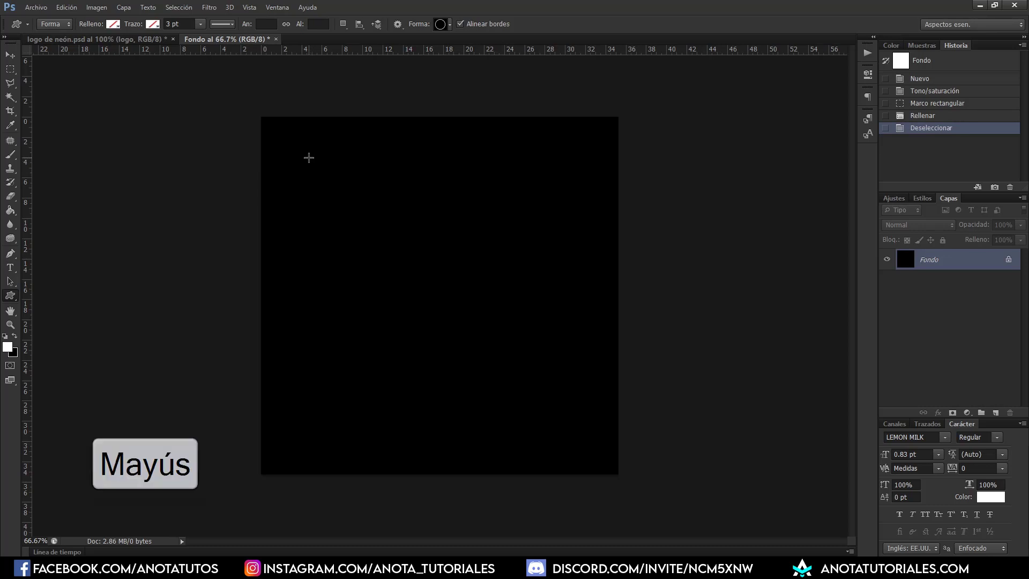
- Draw a 775 × 775 px circular Marco fino ring and fill it white
{"action": "left_click_drag", "start_coordinate": [309, 157], "coordinate": [583, 522]}
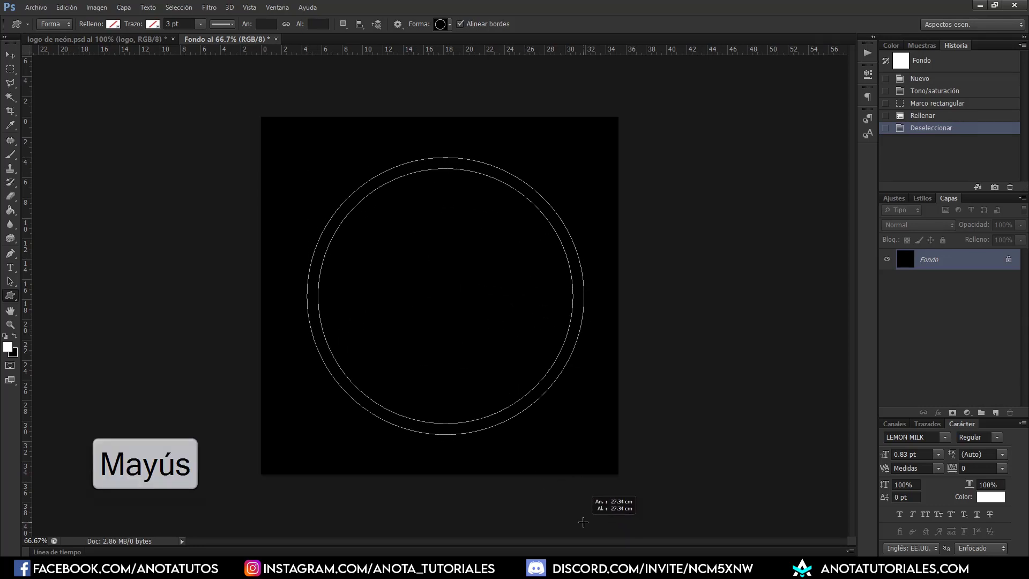
{"action": "right_click", "coordinate": [583, 522]}
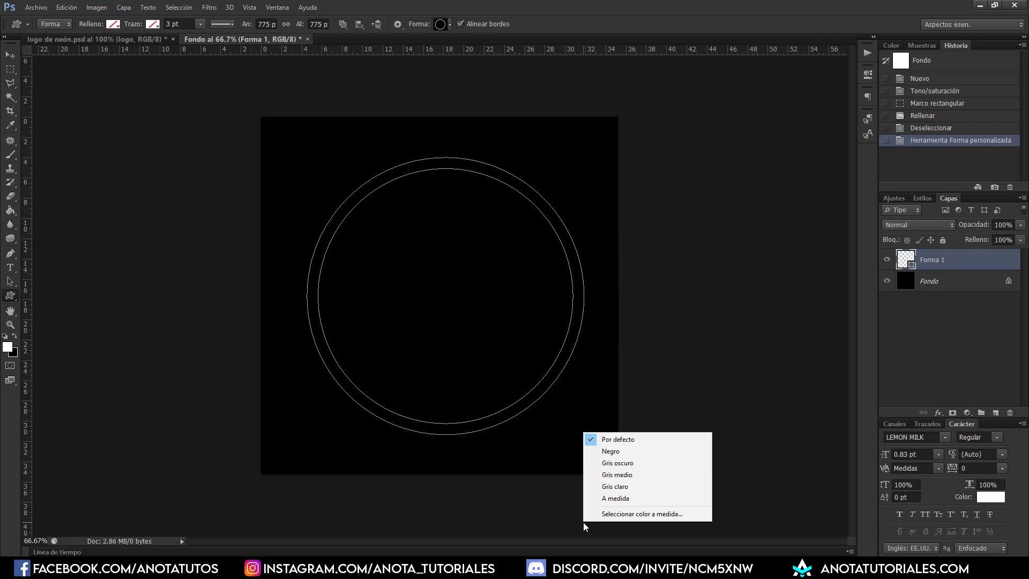
{"action": "left_click", "coordinate": [582, 520]}
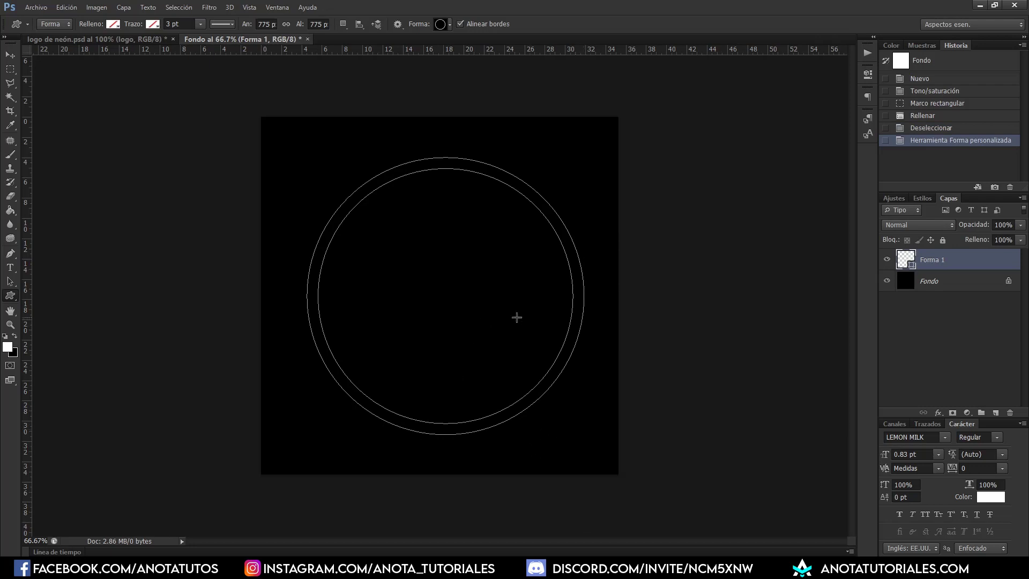
{"action": "left_click", "coordinate": [111, 27]}
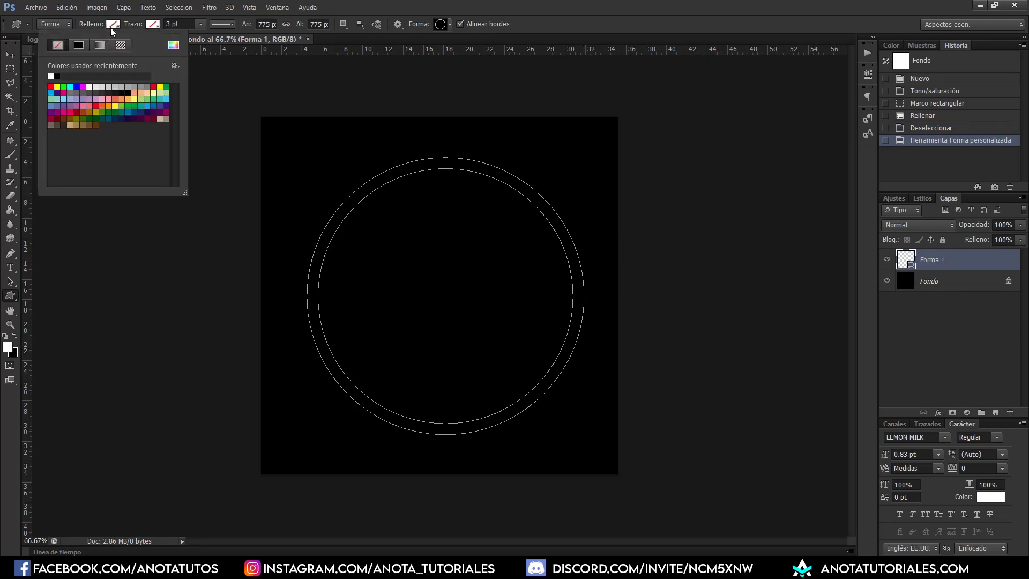
{"action": "left_click", "coordinate": [51, 76]}
{"action": "left_click", "coordinate": [320, 5]}
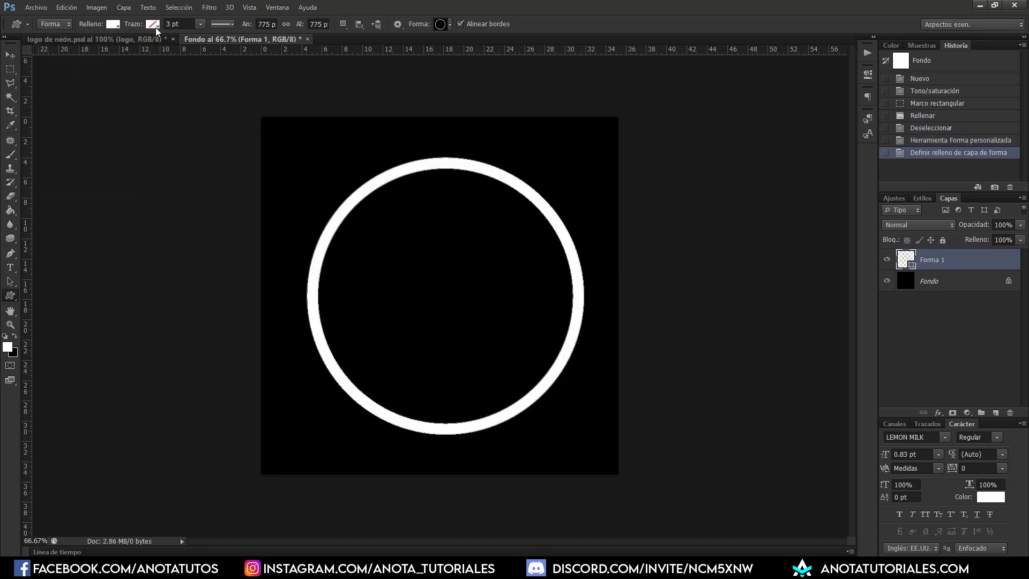
{"action": "left_click", "coordinate": [156, 28]}
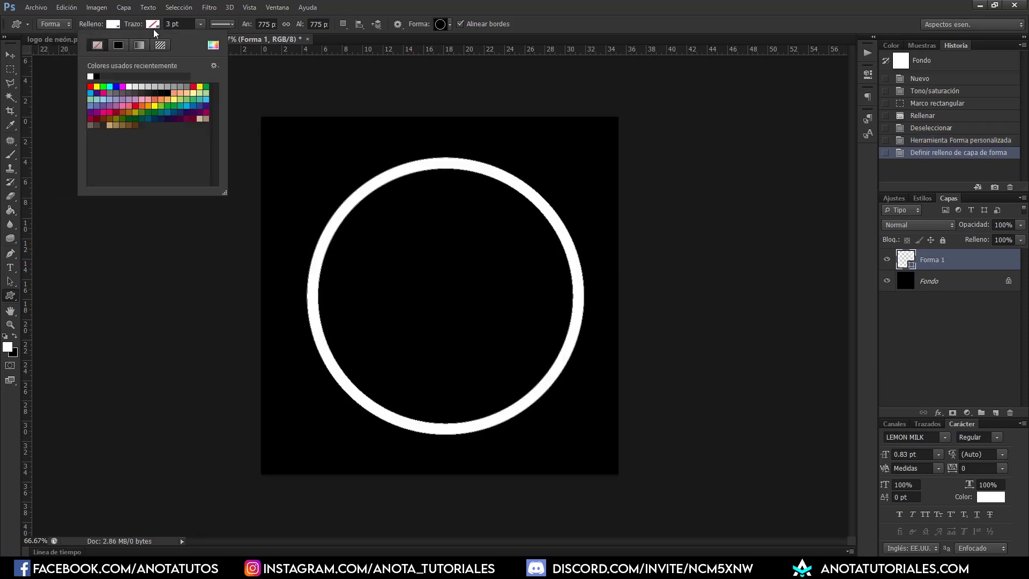
{"action": "left_click", "coordinate": [114, 26]}
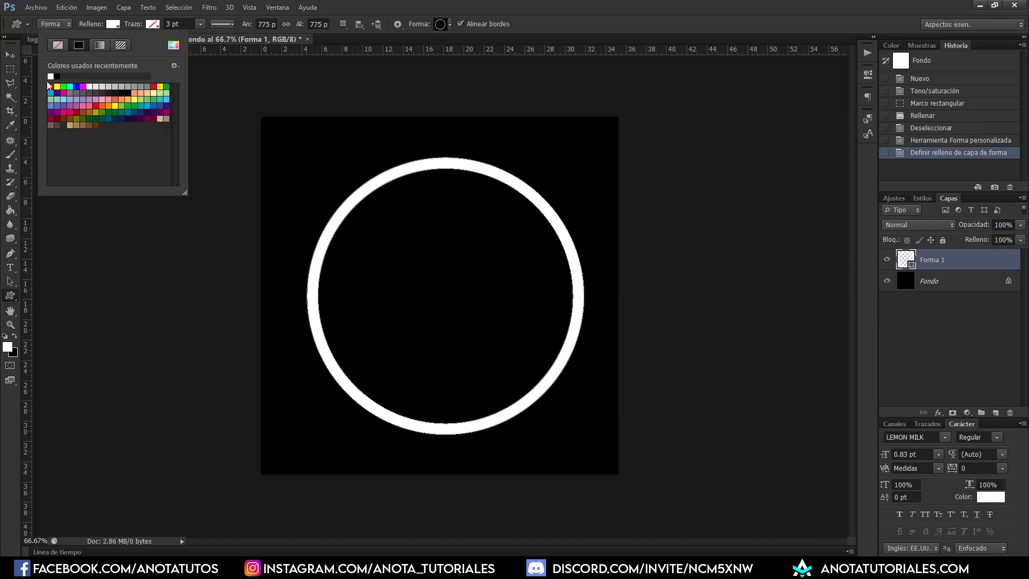
{"action": "left_click", "coordinate": [98, 24]}
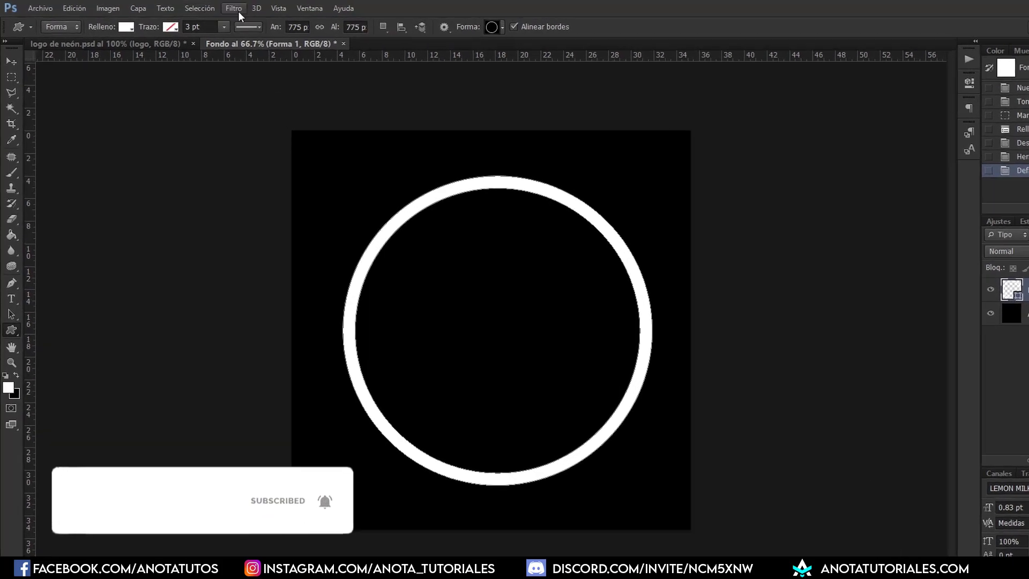
- Rasterize the ring and apply the Máximo filter with an 11 px radius
{"action": "left_click", "coordinate": [209, 7]}
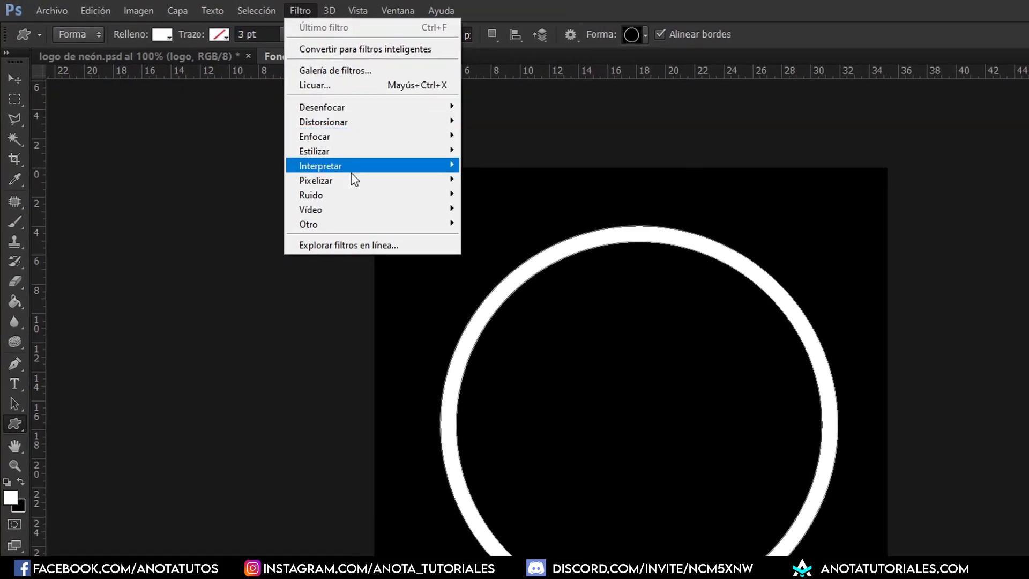
{"action": "mouse_move", "coordinate": [370, 223]}
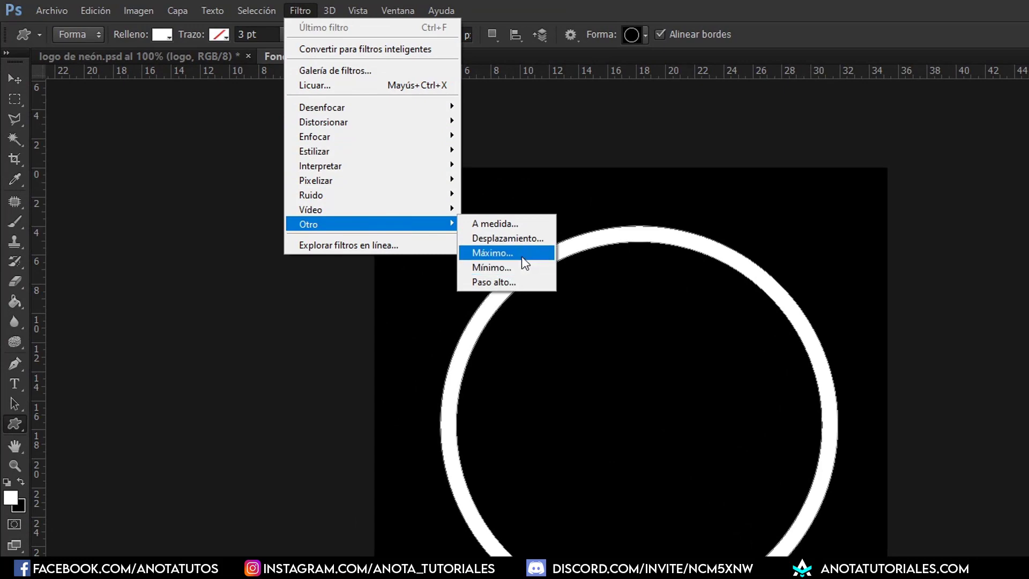
{"action": "left_click", "coordinate": [525, 259]}
{"action": "left_click", "coordinate": [590, 295]}
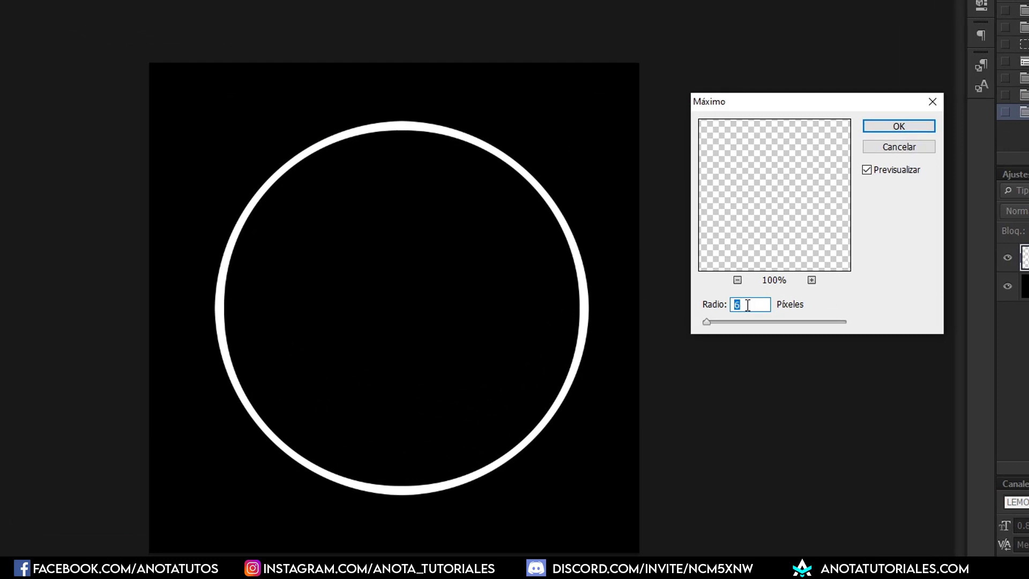
{"action": "type", "text": "8"}
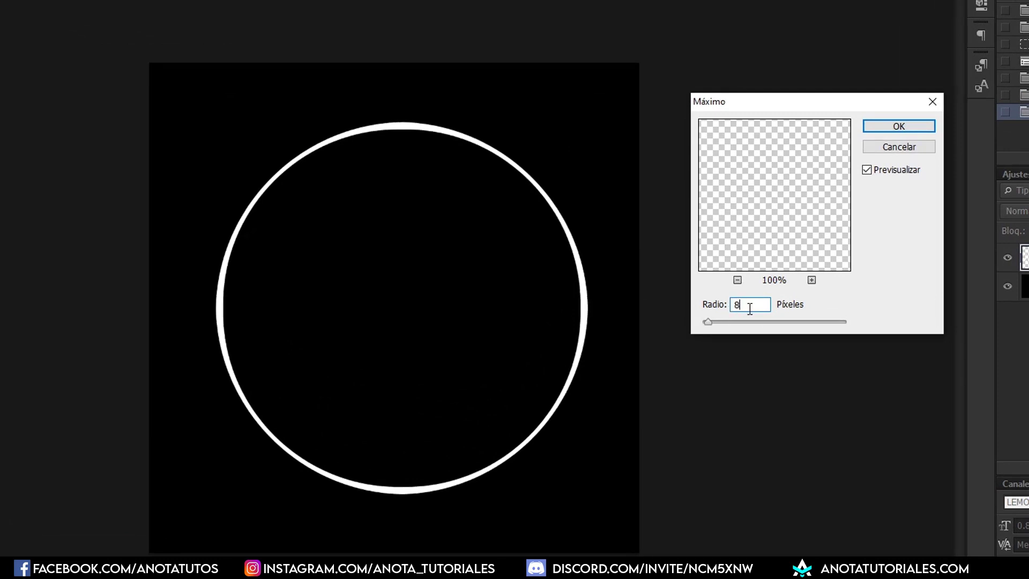
{"action": "key", "text": "Up"}
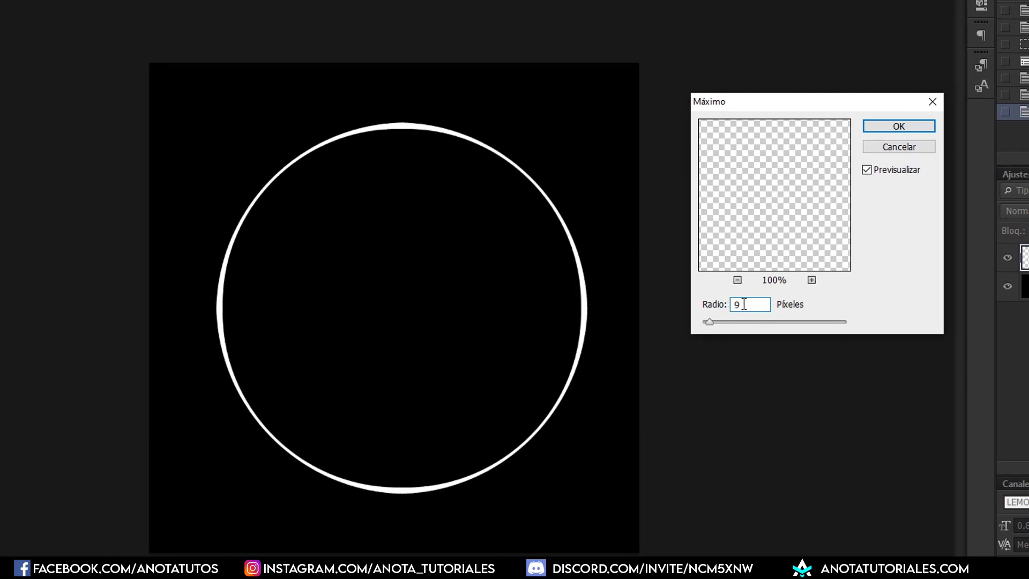
{"action": "type", "text": "11"}
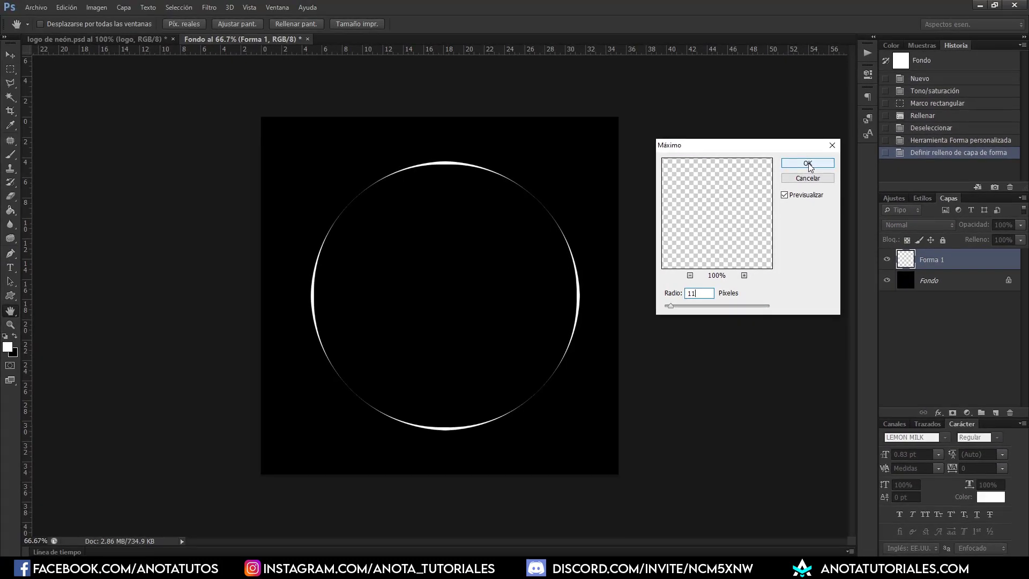
{"action": "left_click", "coordinate": [808, 164]}
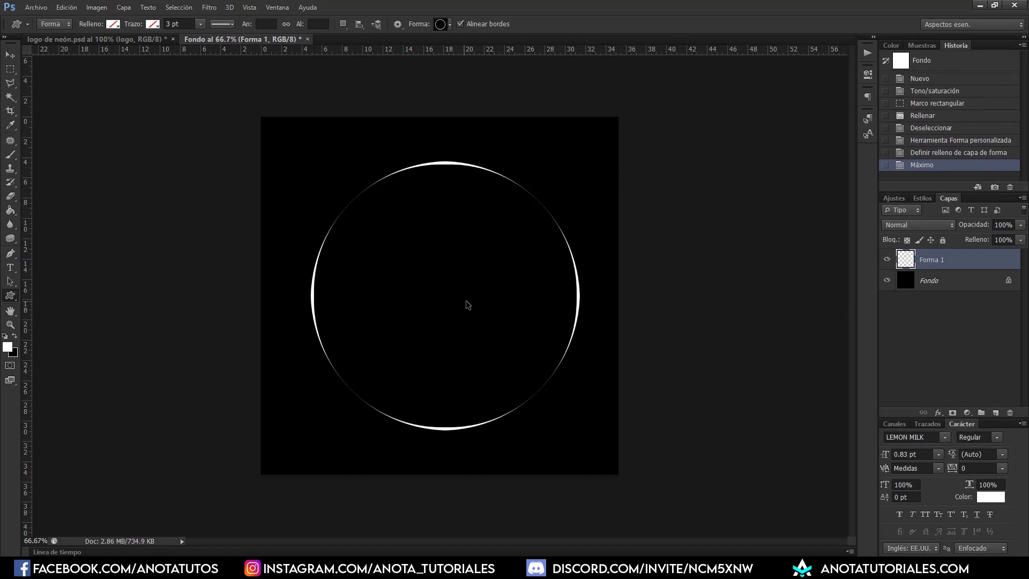
- Rotate the ring about 17° with Free Transform and commit
{"action": "key", "text": "ctrl+t"}
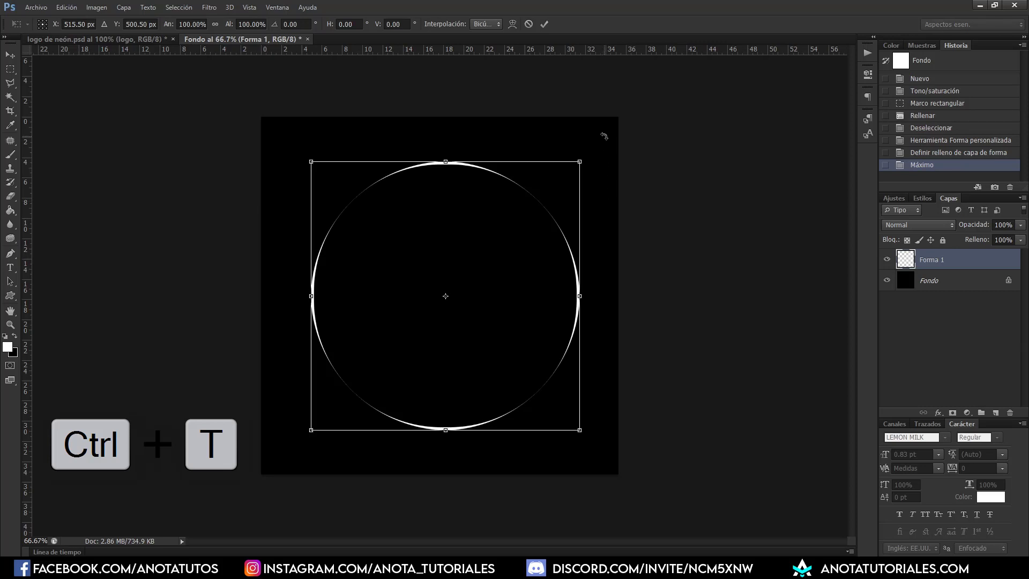
{"action": "mouse_move", "coordinate": [604, 137]}
{"action": "left_mouse_down"}
{"action": "mouse_move", "coordinate": [648, 216]}
{"action": "mouse_move", "coordinate": [660, 177]}
{"action": "mouse_move", "coordinate": [533, 76]}
{"action": "mouse_move", "coordinate": [612, 186]}
{"action": "mouse_move", "coordinate": [626, 230]}
{"action": "left_mouse_up"}
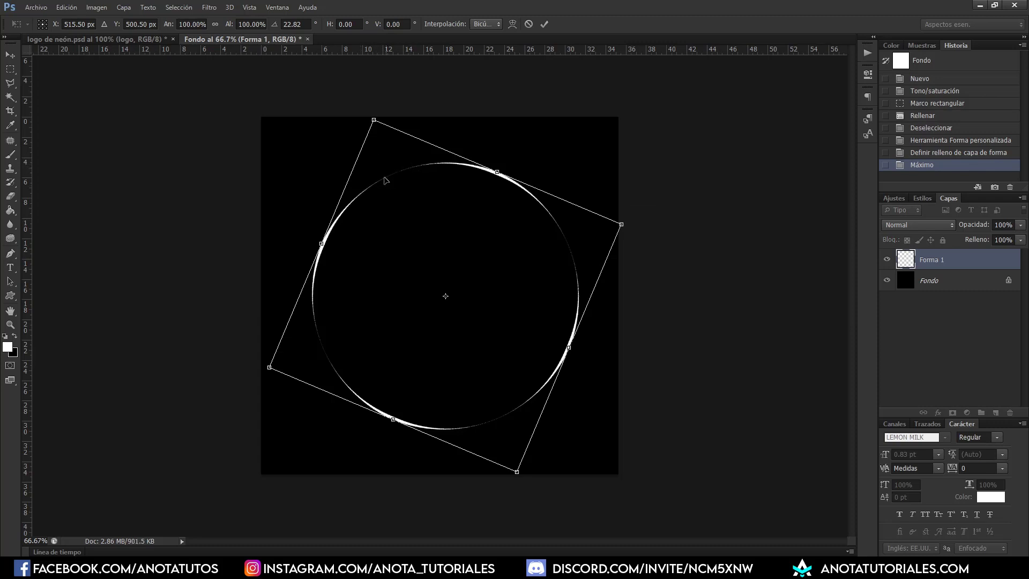
{"action": "mouse_move", "coordinate": [685, 207]}
{"action": "left_mouse_down"}
{"action": "mouse_move", "coordinate": [684, 165]}
{"action": "mouse_move", "coordinate": [683, 179]}
{"action": "left_mouse_up"}
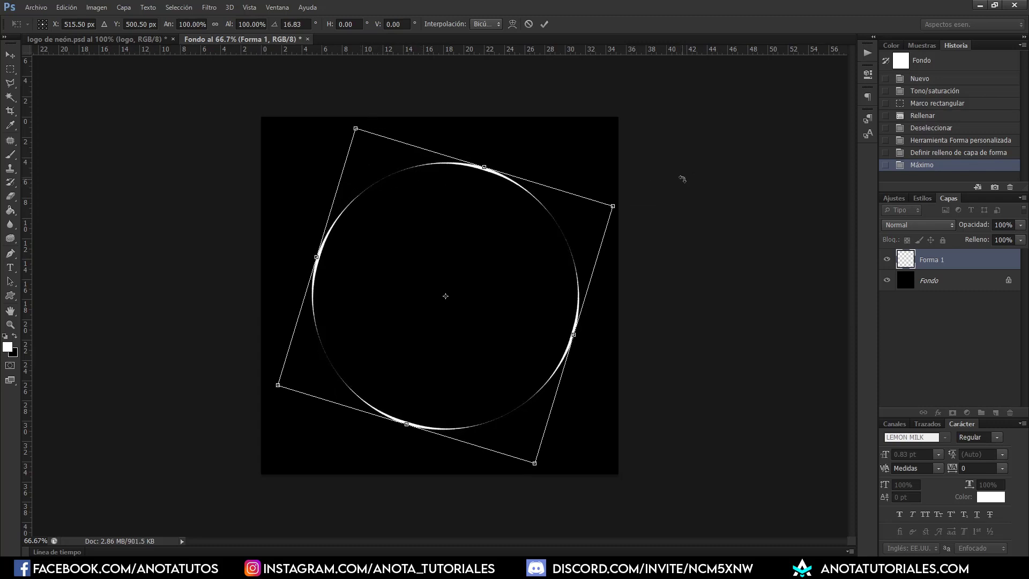
{"action": "key", "text": "Return"}
{"action": "key", "text": "Return"}
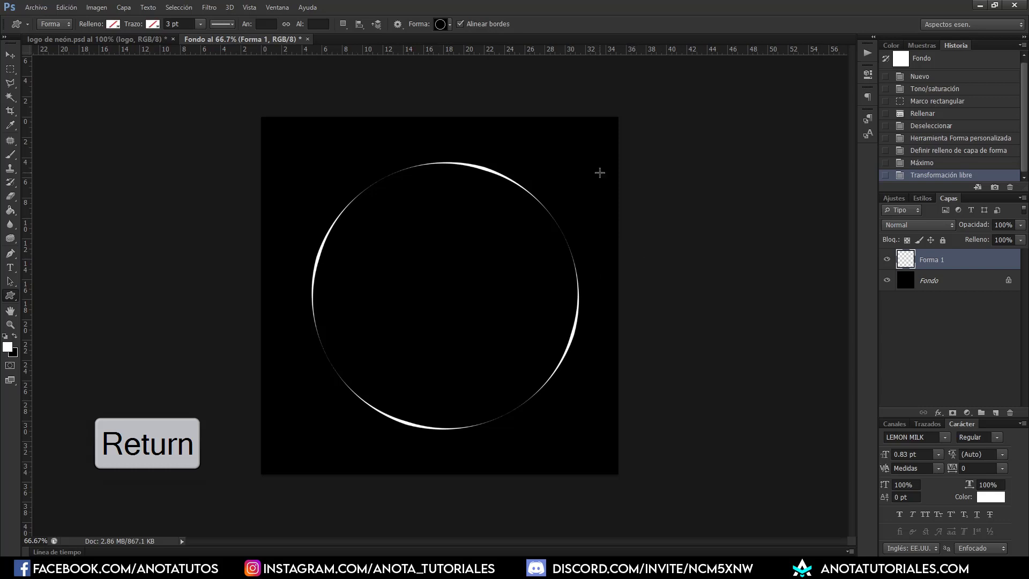
- Add a white LEMON MILK letter 'A' text layer inside the ring
{"action": "left_click", "coordinate": [11, 268]}
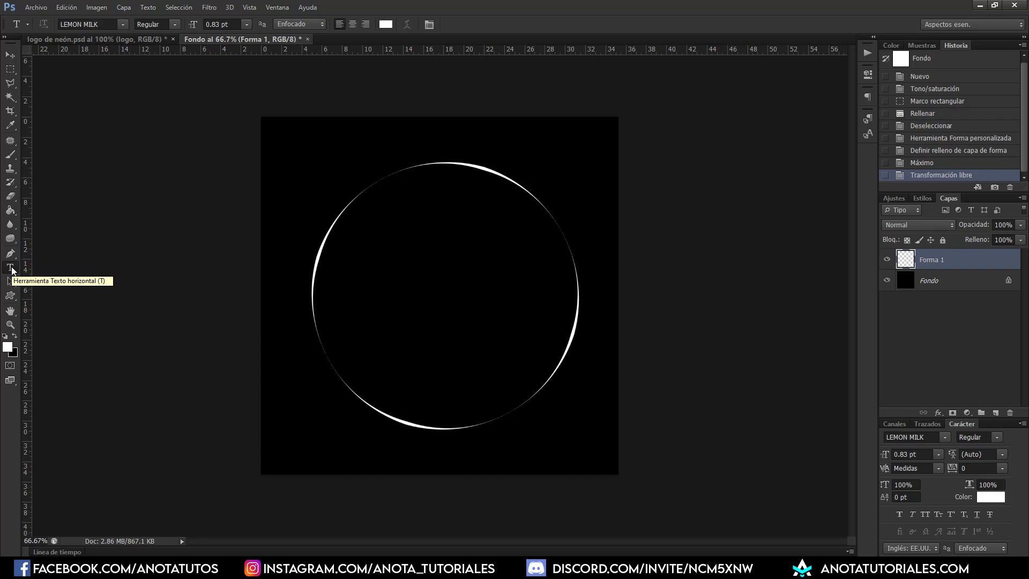
{"action": "left_click", "coordinate": [401, 267]}
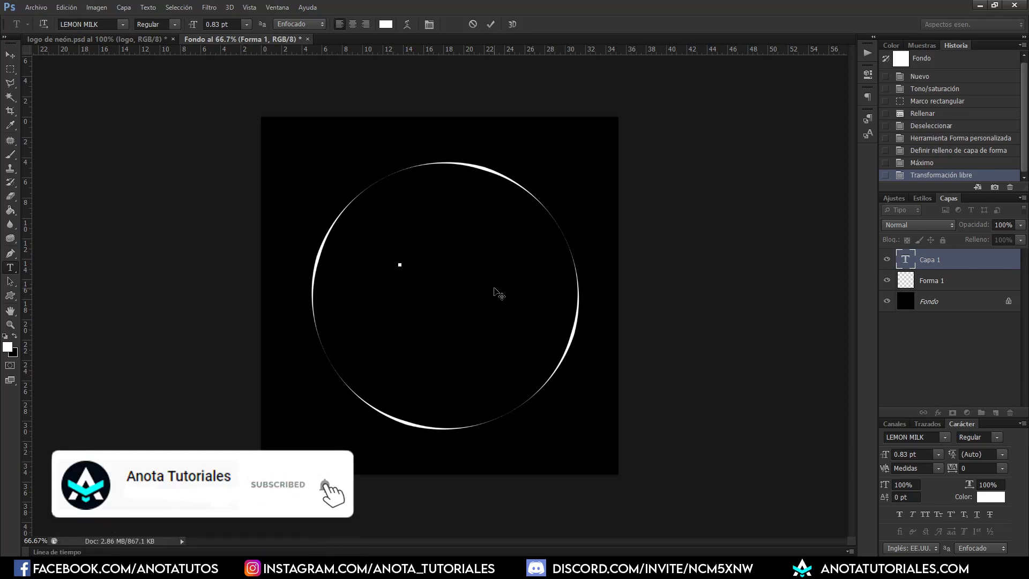
{"action": "type", "text": "A"}
{"action": "key", "text": "ctrl+Return"}
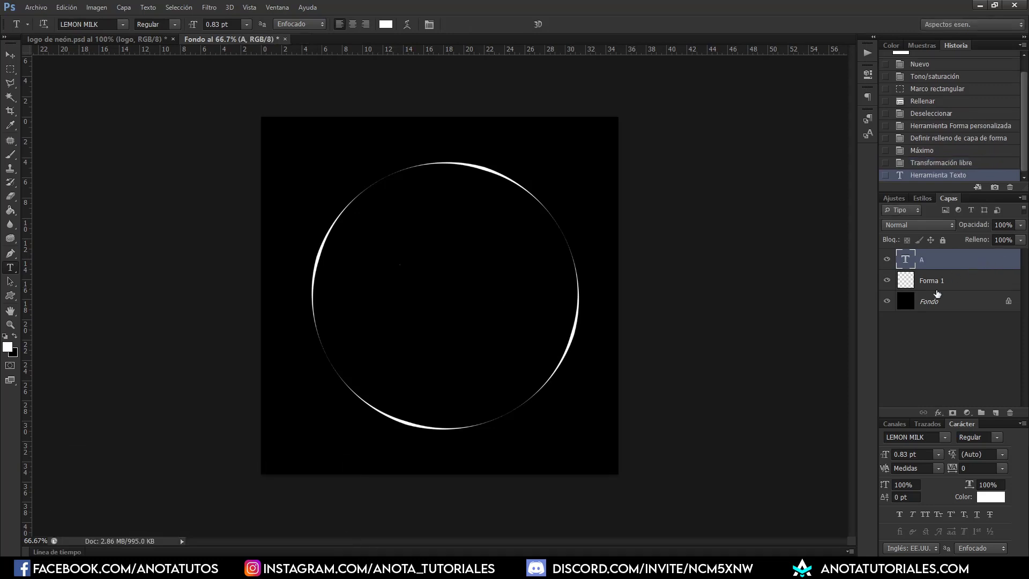
- Enlarge the A to about 555 pt and centre it within the ring
{"action": "key", "text": "ctrl+t"}
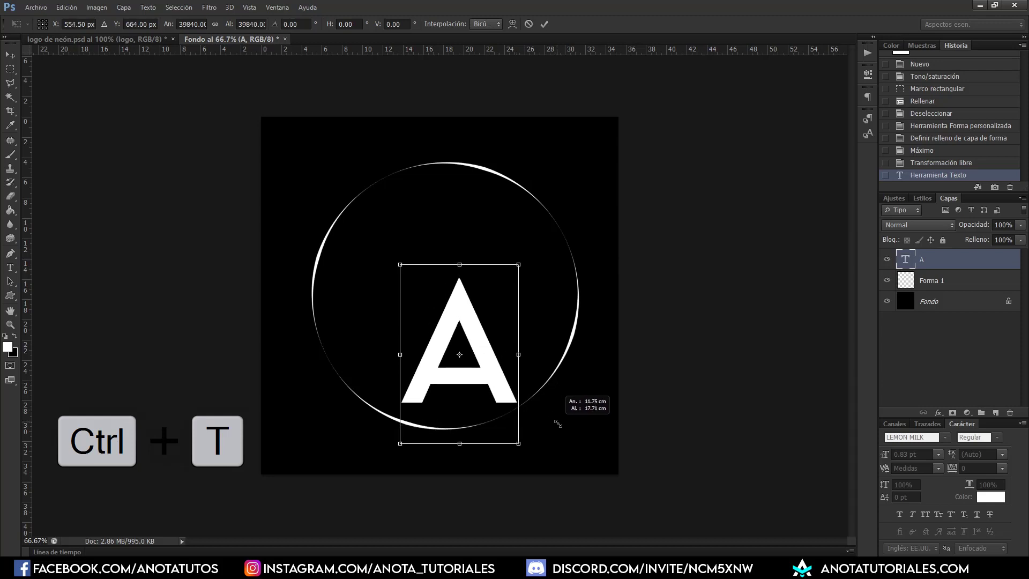
{"action": "left_click_drag", "start_coordinate": [400, 265], "coordinate": [509, 410]}
{"action": "mouse_move", "coordinate": [495, 369]}
{"action": "left_mouse_down"}
{"action": "mouse_move", "coordinate": [478, 337]}
{"action": "mouse_move", "coordinate": [482, 349]}
{"action": "left_mouse_up"}
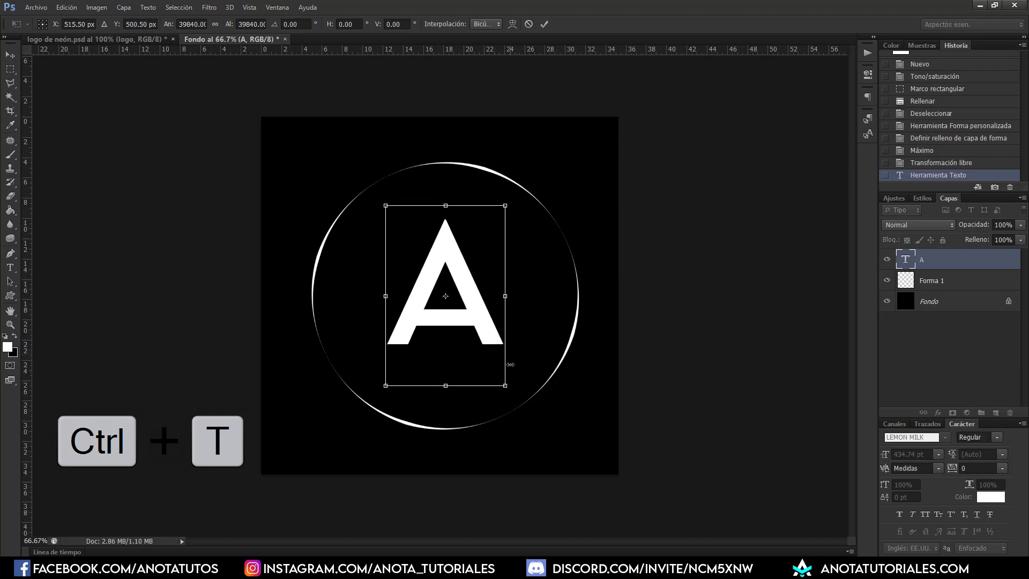
{"action": "mouse_move", "coordinate": [506, 386]}
{"action": "left_mouse_down"}
{"action": "mouse_move", "coordinate": [539, 417]}
{"action": "mouse_move", "coordinate": [499, 365]}
{"action": "left_mouse_up"}
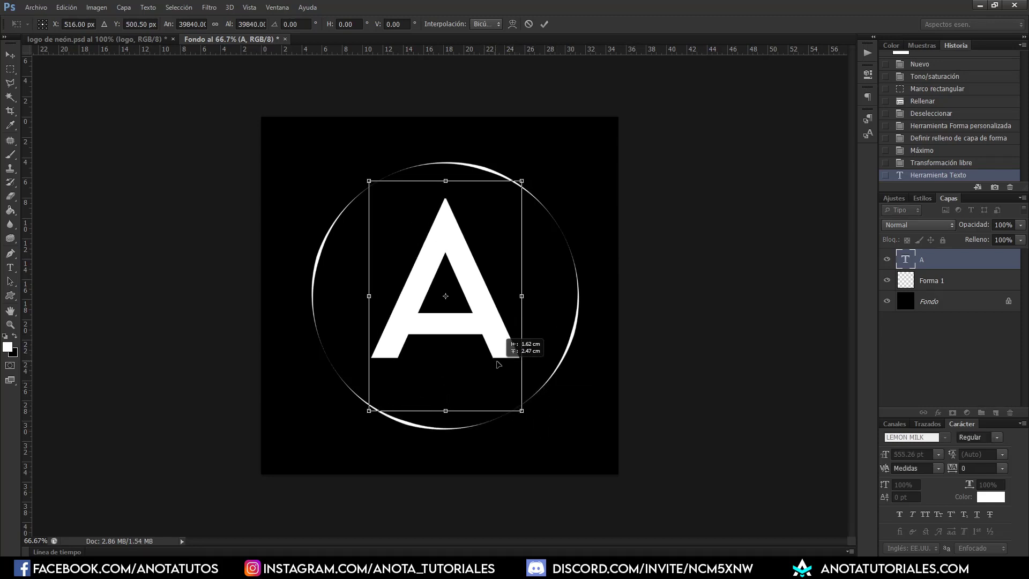
{"action": "key", "text": "Return"}
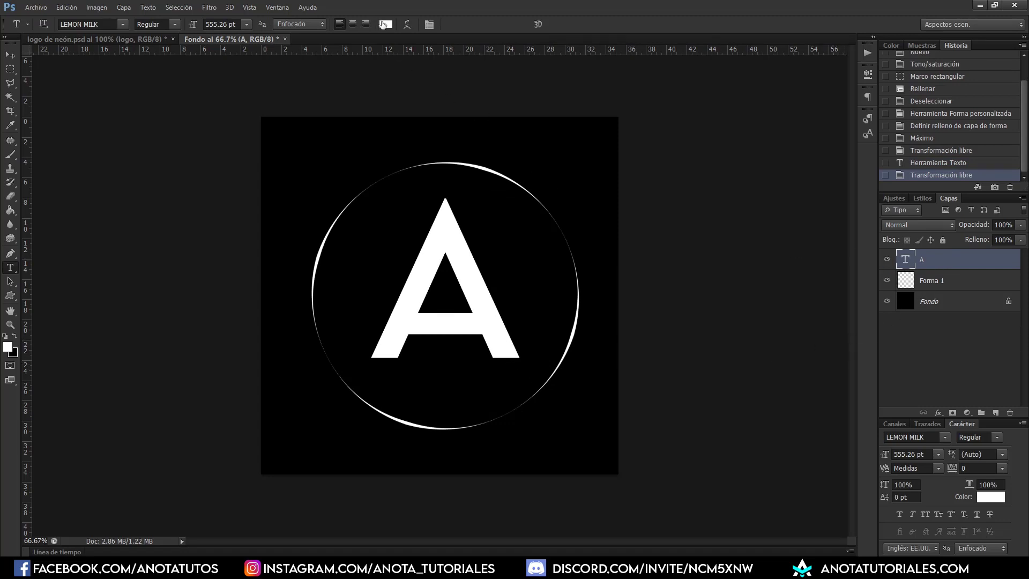
- Set the letter A's text colour to red (ff0000)
{"action": "left_click", "coordinate": [385, 24]}
{"action": "left_click", "coordinate": [525, 197]}
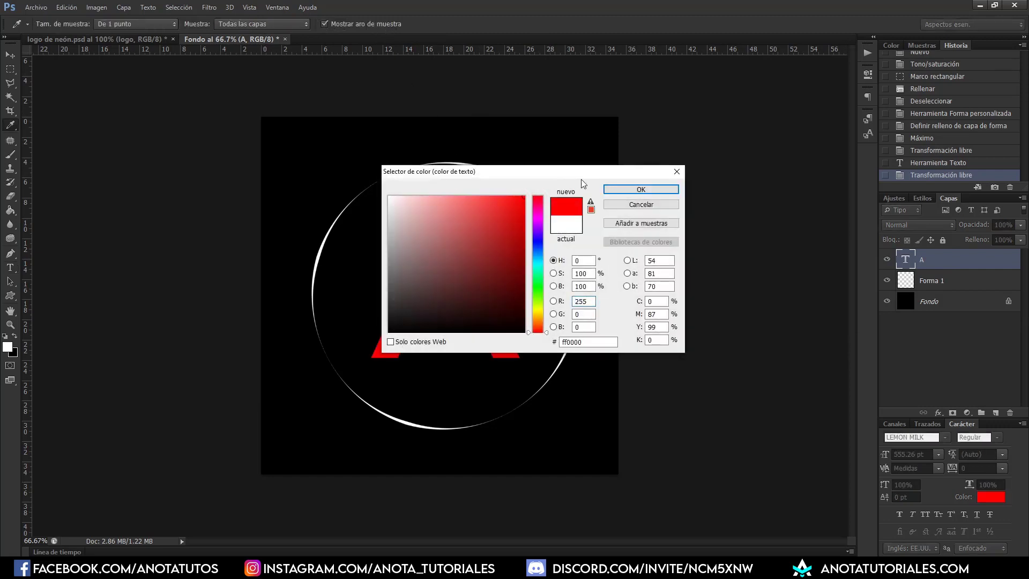
{"action": "left_click", "coordinate": [635, 190]}
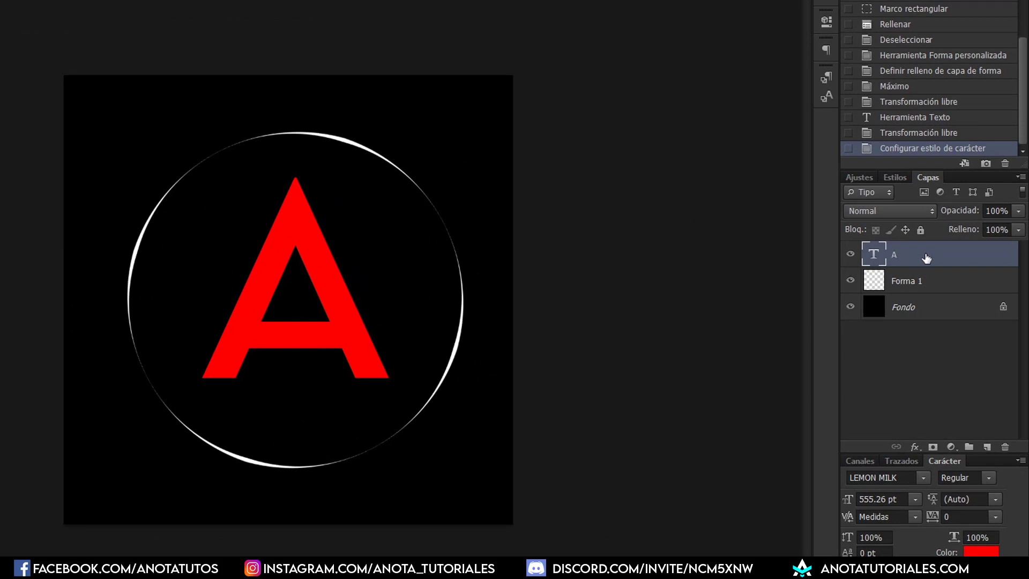
- Give the A layer a 7 px white Interior stroke layer style
{"action": "right_click", "coordinate": [927, 258]}
{"action": "left_click", "coordinate": [786, 110]}
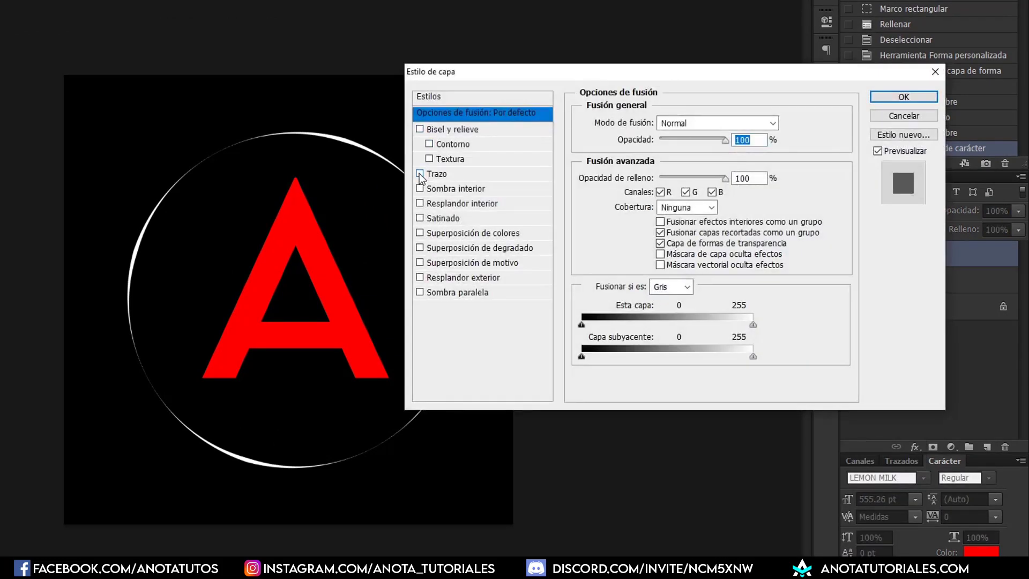
{"action": "left_click", "coordinate": [419, 174]}
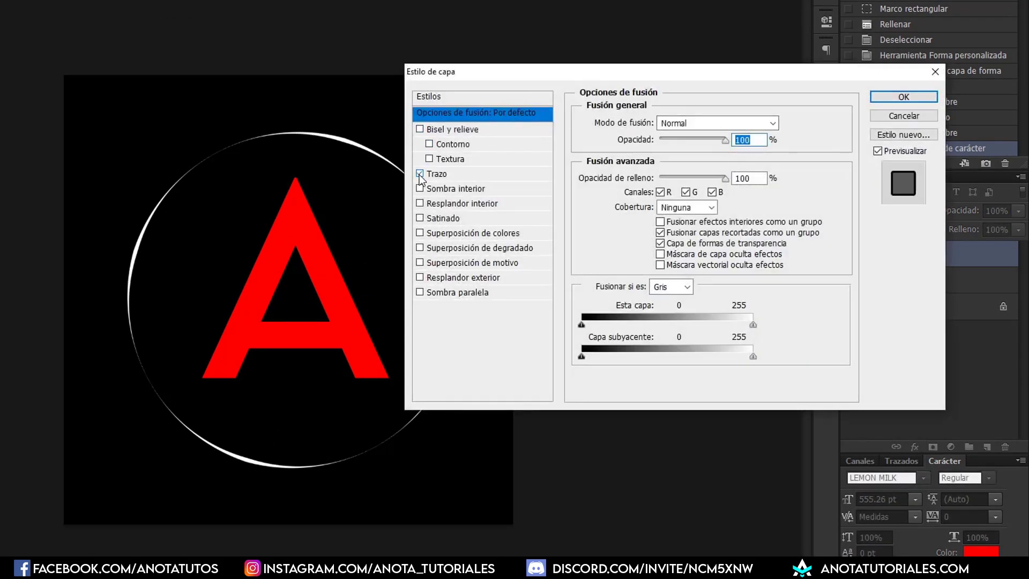
{"action": "left_click", "coordinate": [461, 177]}
{"action": "left_click", "coordinate": [674, 140]}
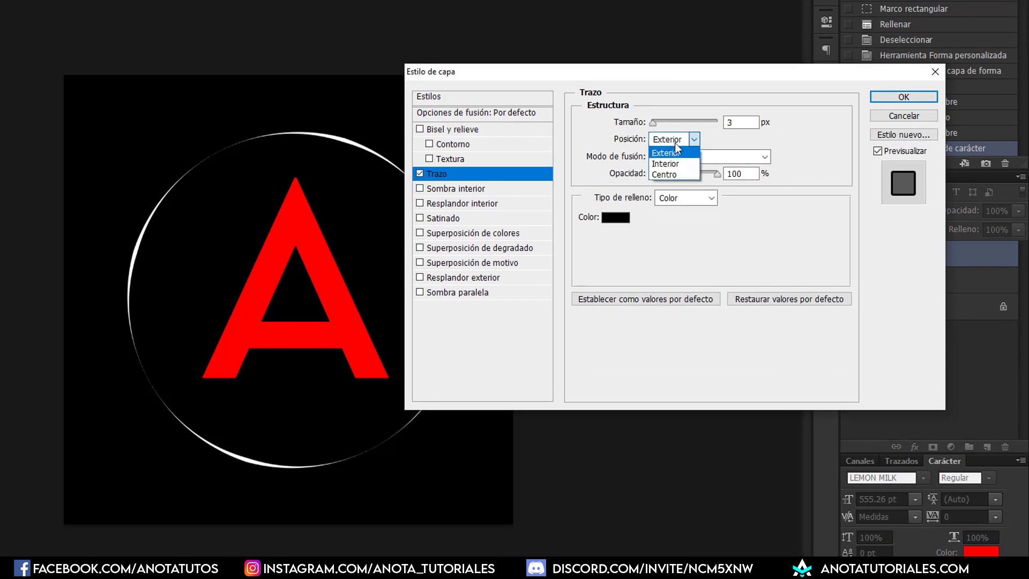
{"action": "left_click", "coordinate": [675, 164]}
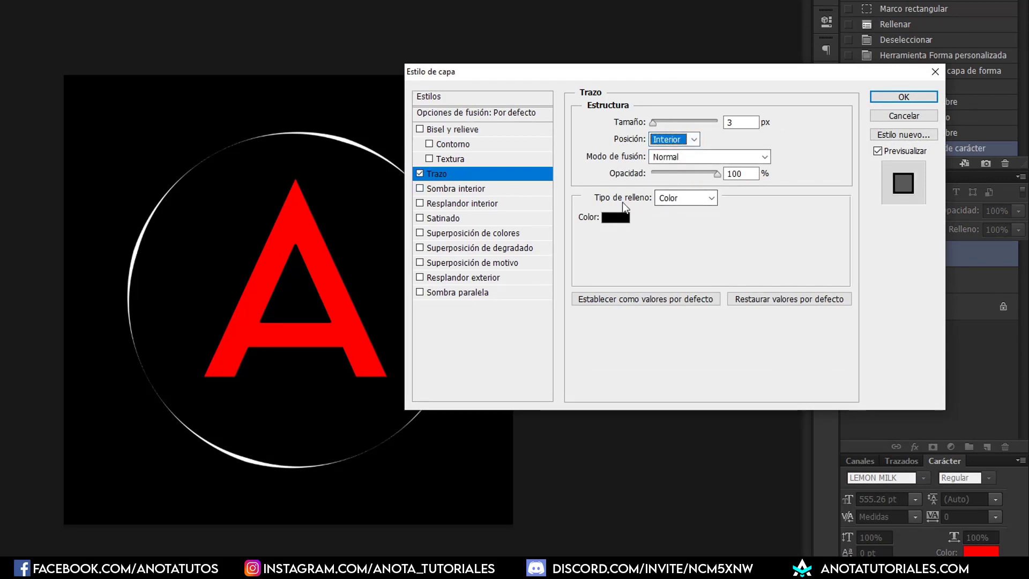
{"action": "left_click", "coordinate": [616, 217]}
{"action": "left_click", "coordinate": [225, 176]}
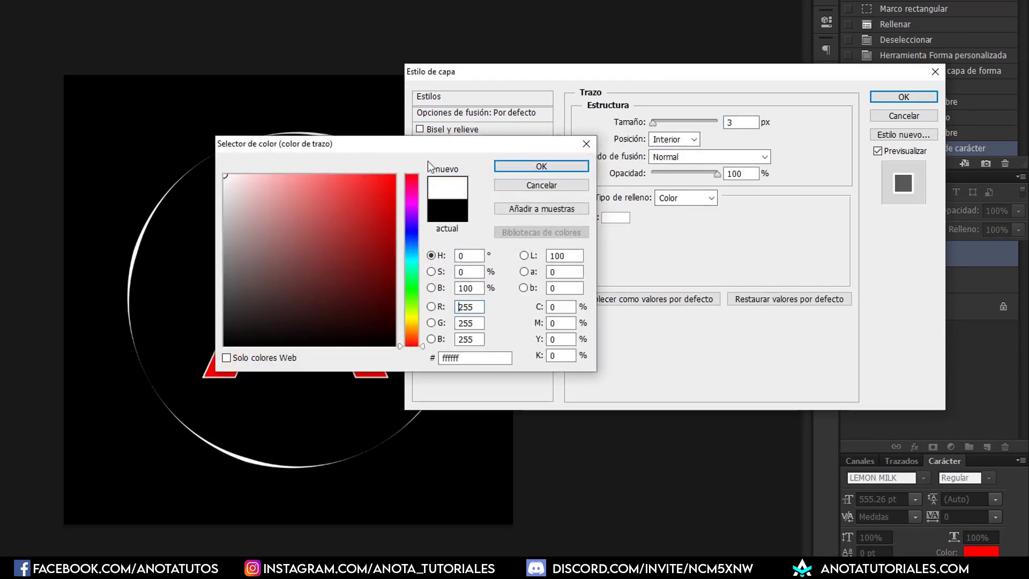
{"action": "left_click", "coordinate": [542, 166]}
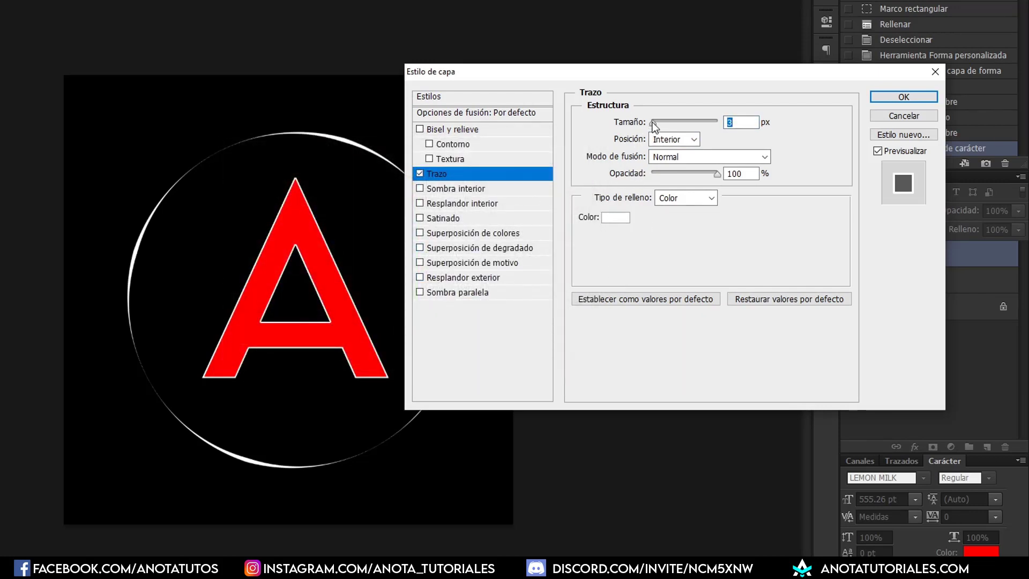
{"action": "left_click_drag", "start_coordinate": [654, 125], "coordinate": [656, 129]}
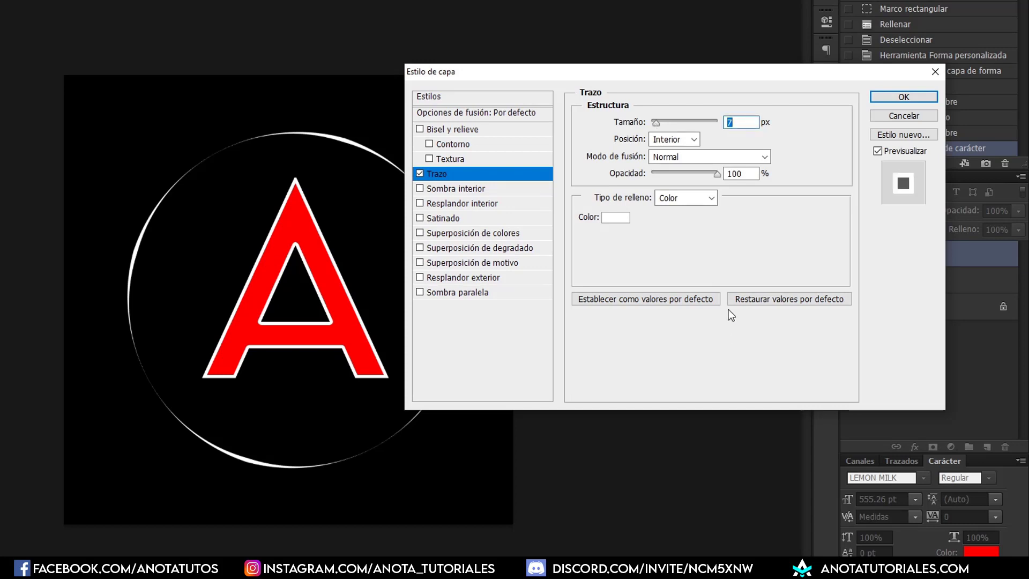
{"action": "left_click", "coordinate": [904, 97]}
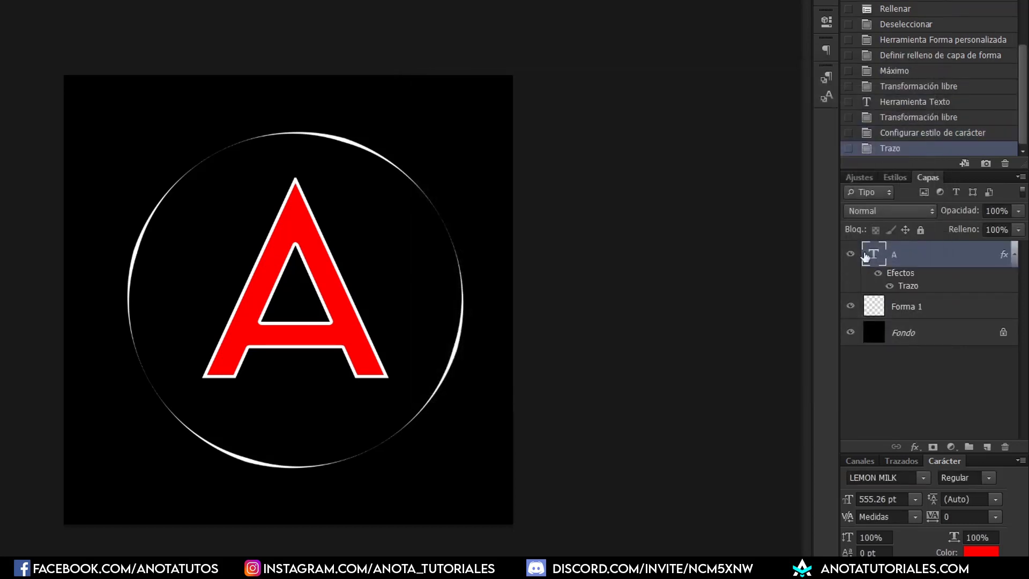
- Rasterize the A text layer and zoom in on the letter
{"action": "right_click", "coordinate": [926, 257]}
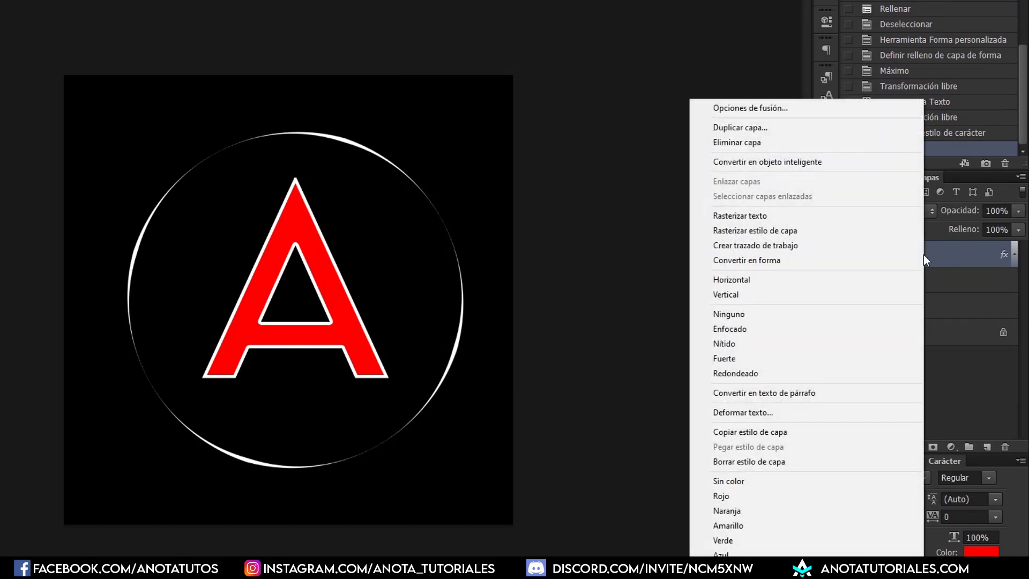
{"action": "left_click", "coordinate": [834, 217]}
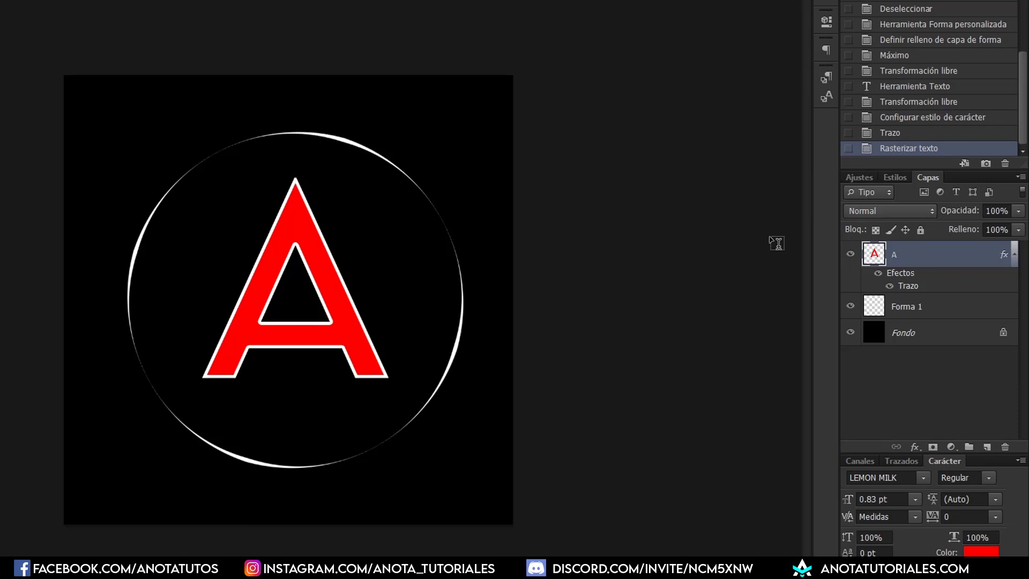
{"action": "key", "text": "z"}
{"action": "left_click", "coordinate": [309, 294]}
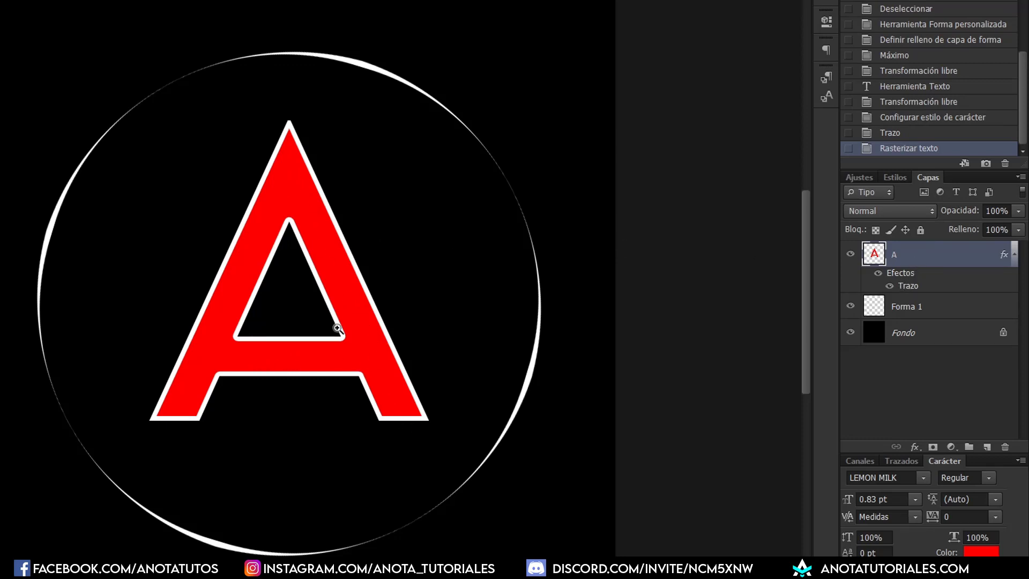
- Convert the A layer to a smart object, then rasterize it into plain pixels
{"action": "right_click", "coordinate": [915, 259]}
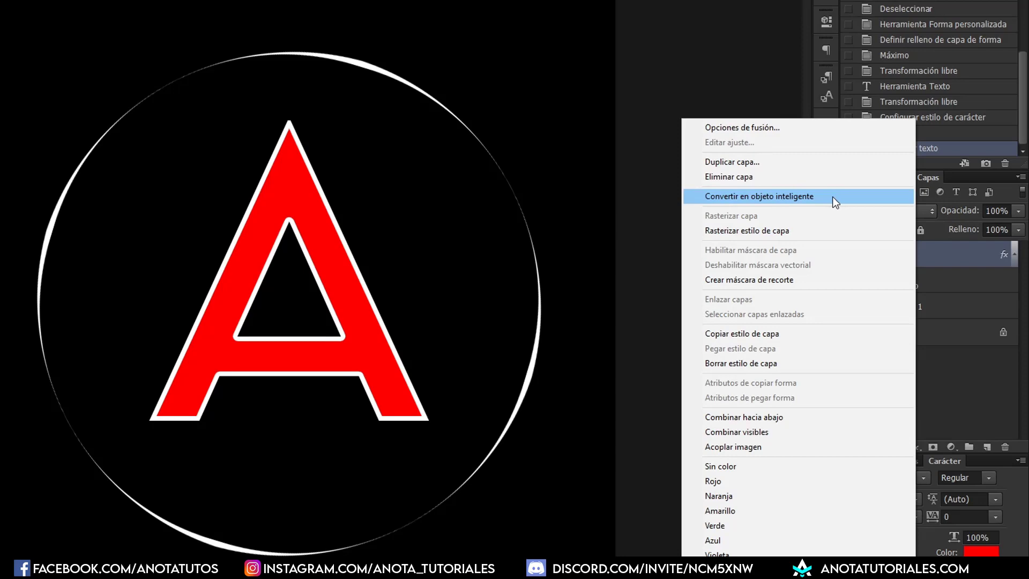
{"action": "left_click", "coordinate": [833, 197]}
{"action": "right_click", "coordinate": [913, 259]}
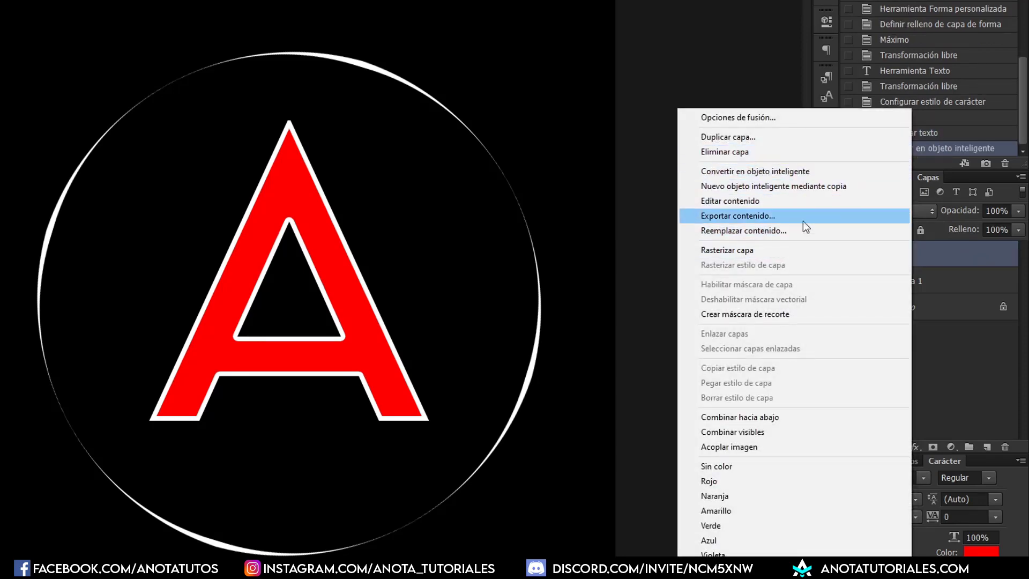
{"action": "left_click", "coordinate": [802, 249]}
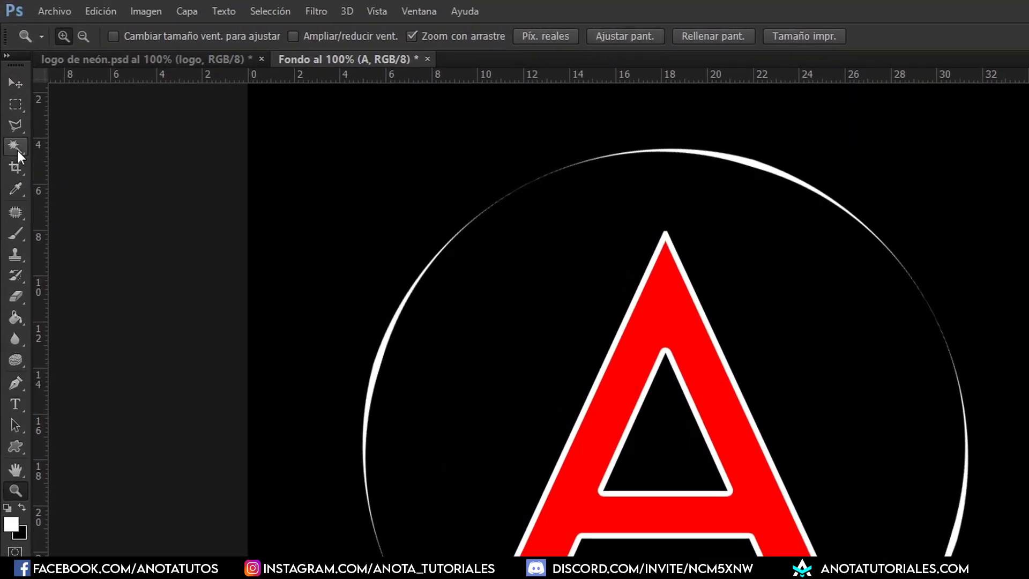
- Magic-wand the A's red fill, delete it, deselect, and zoom out to the whole square
{"action": "left_click", "coordinate": [18, 155]}
{"action": "left_click", "coordinate": [124, 161]}
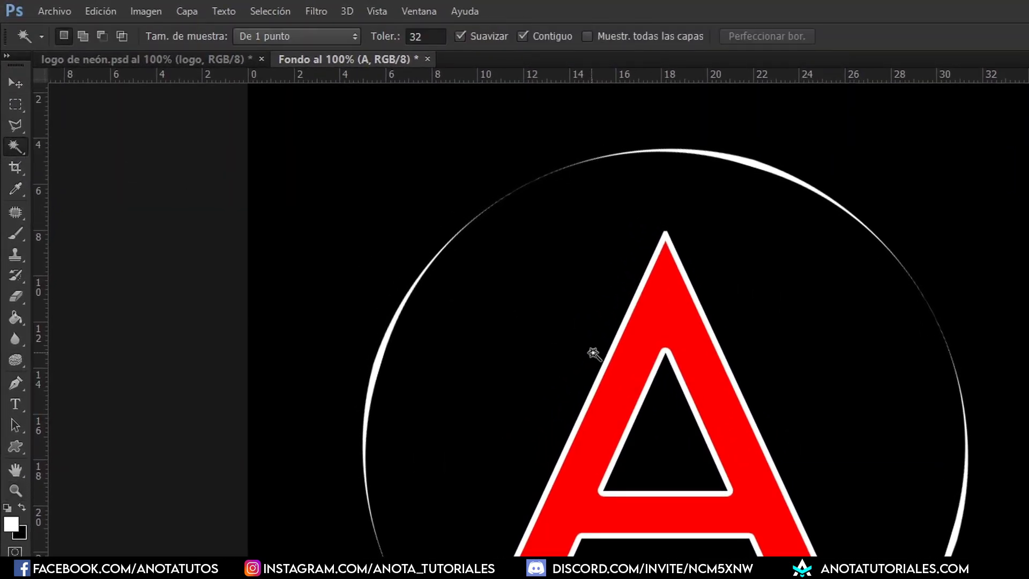
{"action": "left_click", "coordinate": [640, 338]}
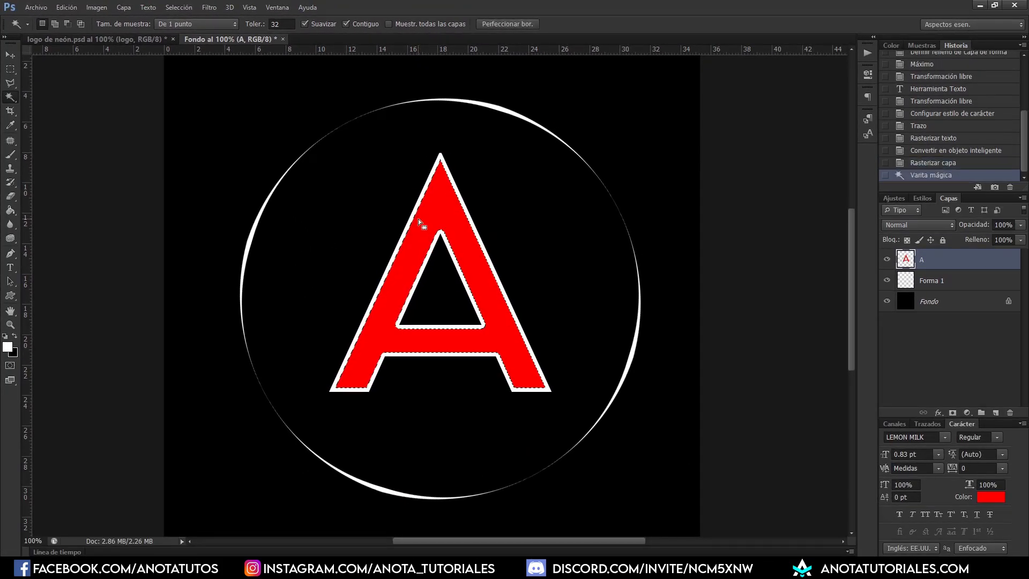
{"action": "left_click", "coordinate": [418, 218]}
{"action": "key", "text": "Delete"}
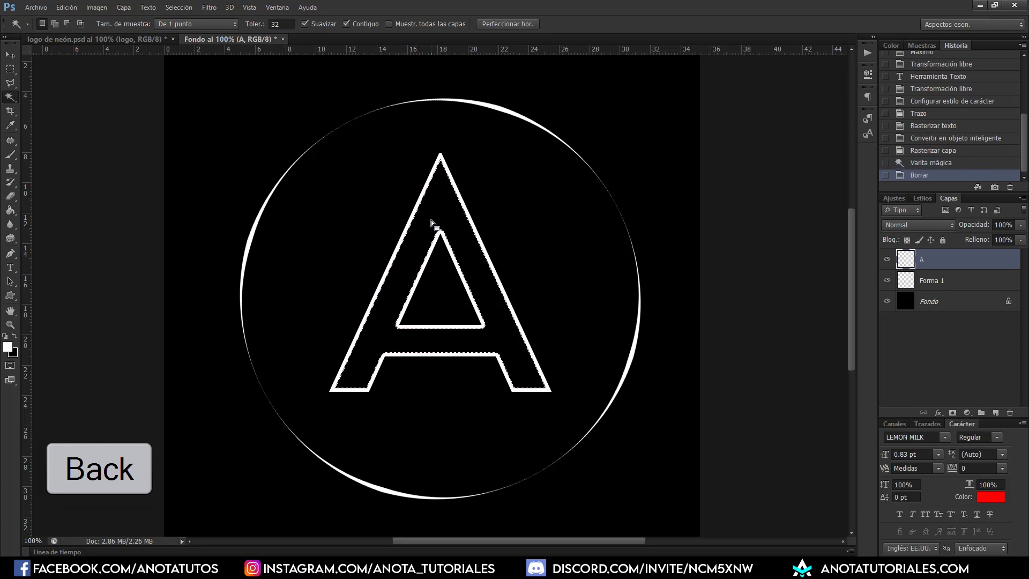
{"action": "right_click", "coordinate": [431, 220]}
{"action": "left_click", "coordinate": [16, 100]}
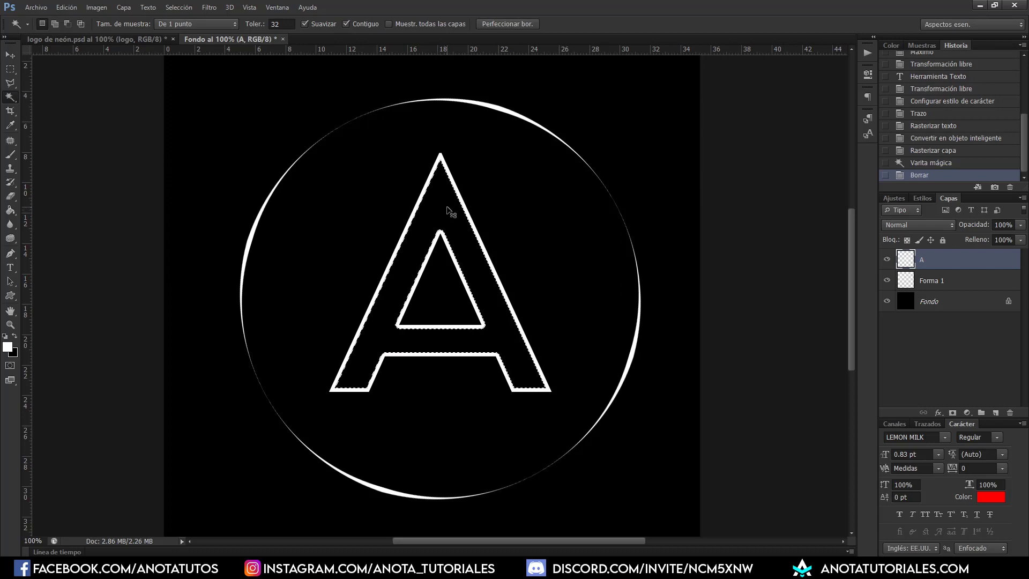
{"action": "key", "text": "ctrl+d"}
{"action": "key", "text": "z"}
{"action": "left_click", "coordinate": [483, 239], "text": "alt"}
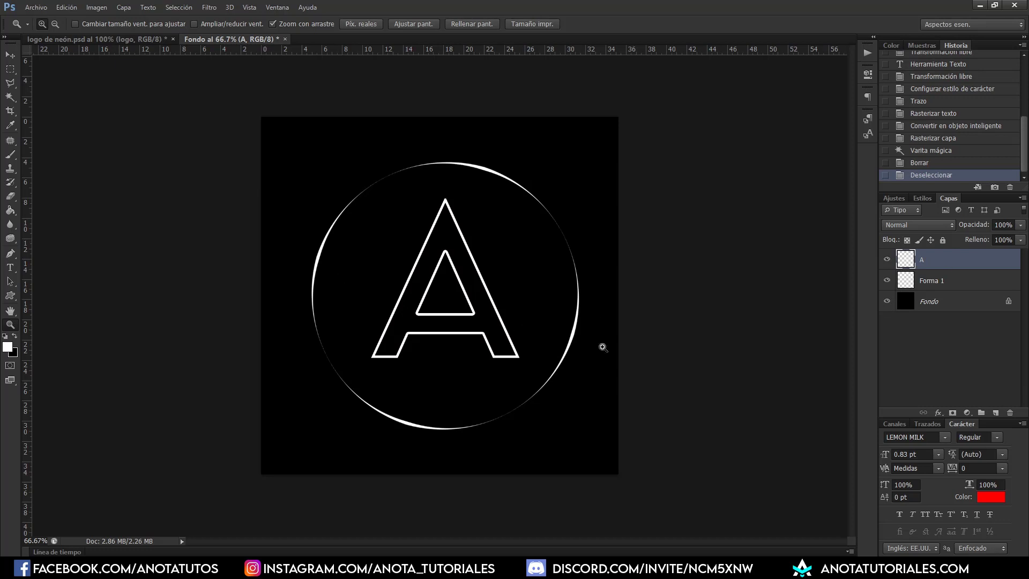
- Delete the A layer and move the icono triangle from logo de neón.psd into the ring document
{"action": "key", "text": "Delete"}
{"action": "key", "text": "w"}
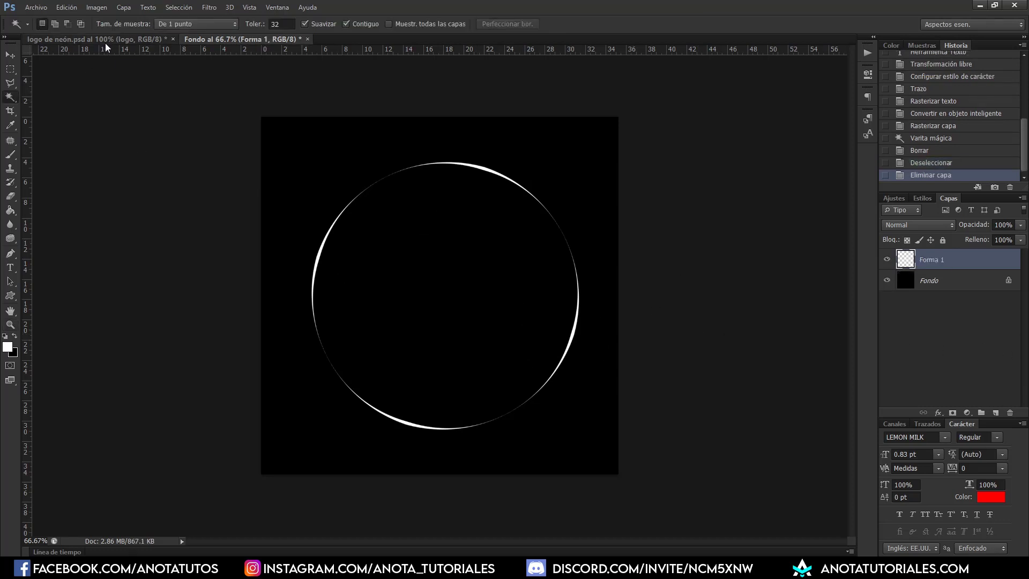
{"action": "left_click", "coordinate": [102, 39]}
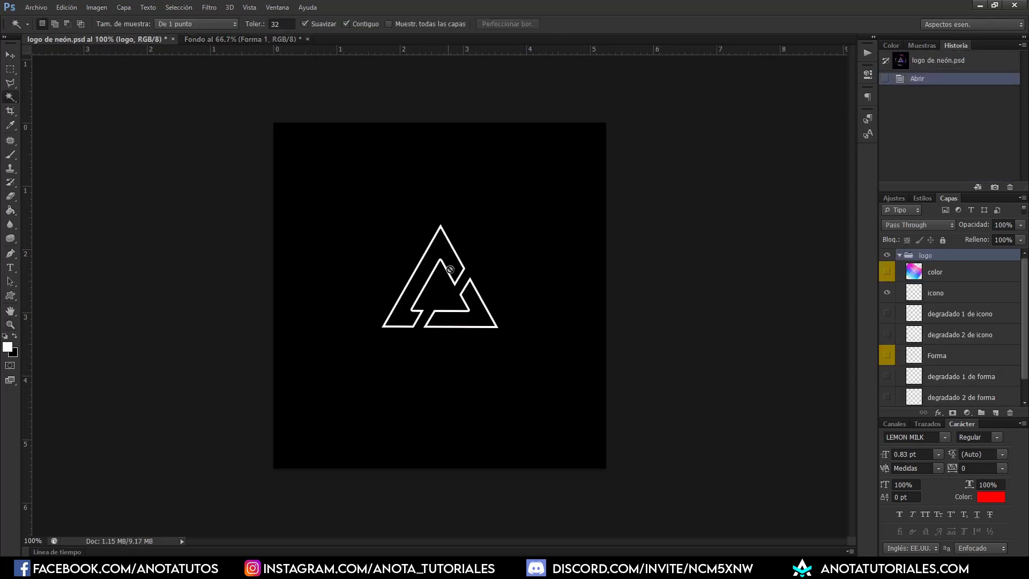
{"action": "key", "text": "z"}
{"action": "left_click", "coordinate": [450, 292]}
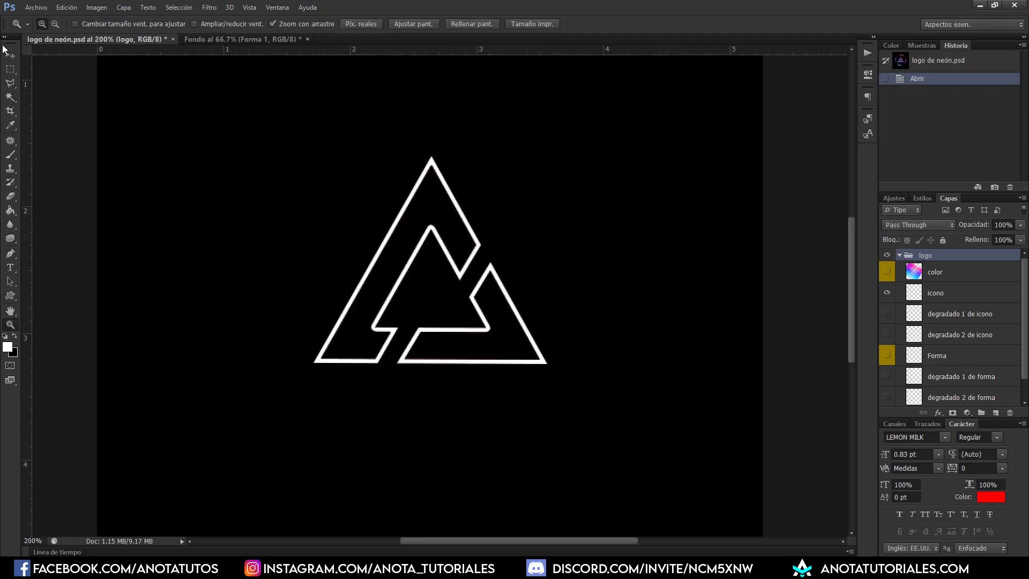
{"action": "key", "text": "v"}
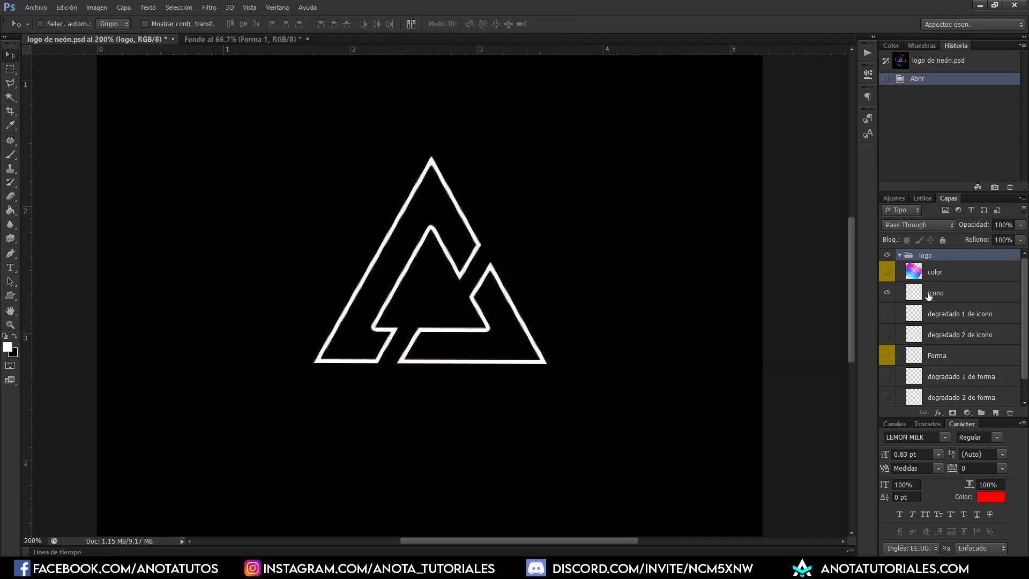
{"action": "left_click", "coordinate": [930, 297]}
{"action": "mouse_move", "coordinate": [407, 213]}
{"action": "left_mouse_down"}
{"action": "mouse_move", "coordinate": [201, 33]}
{"action": "mouse_move", "coordinate": [401, 226]}
{"action": "left_mouse_up"}
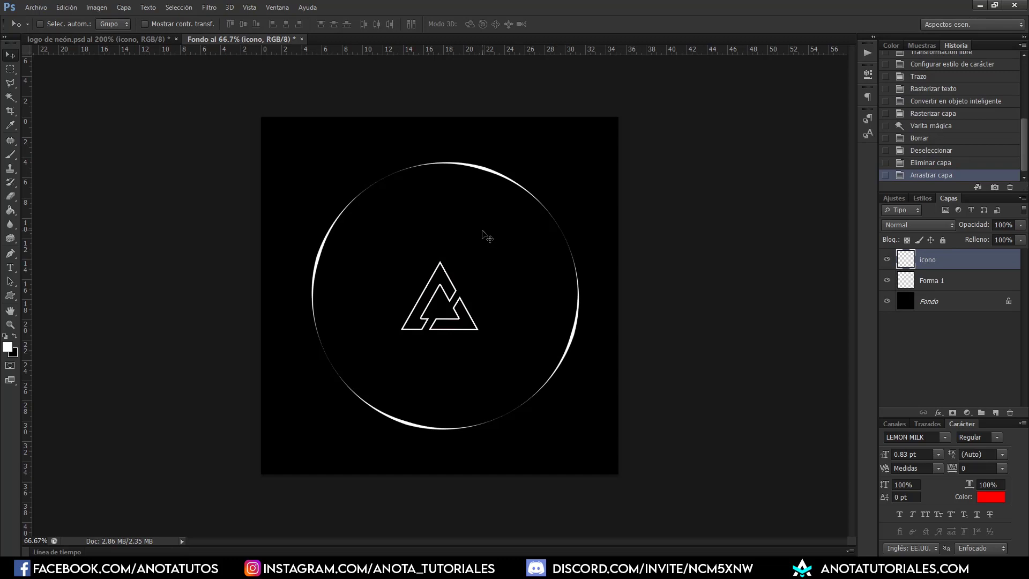
- Scale the triangle icon to fill the ring, ending near 99%, and nudge it into place
{"action": "key", "text": "ctrl+t"}
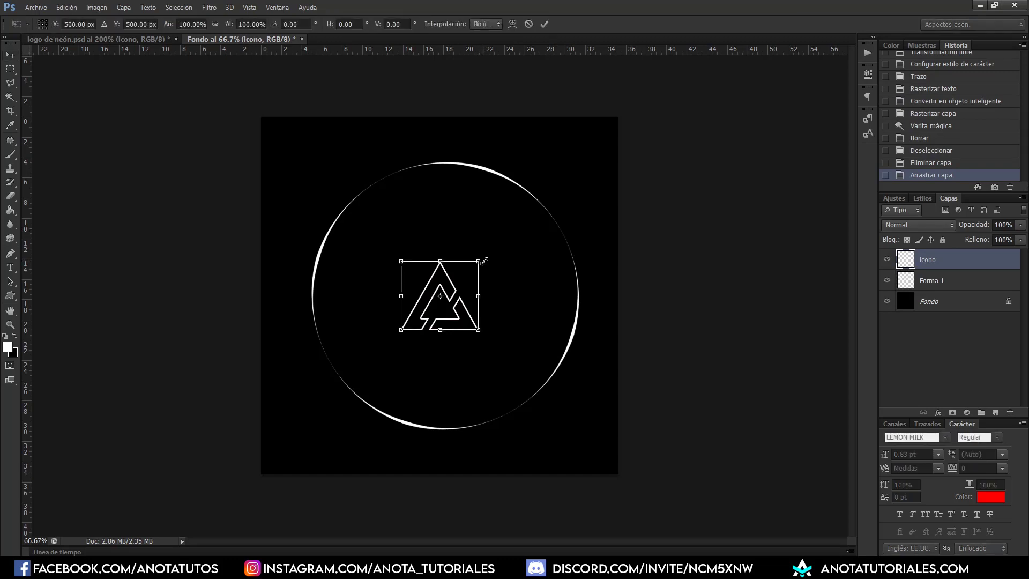
{"action": "left_click_drag", "start_coordinate": [481, 261], "coordinate": [485, 296]}
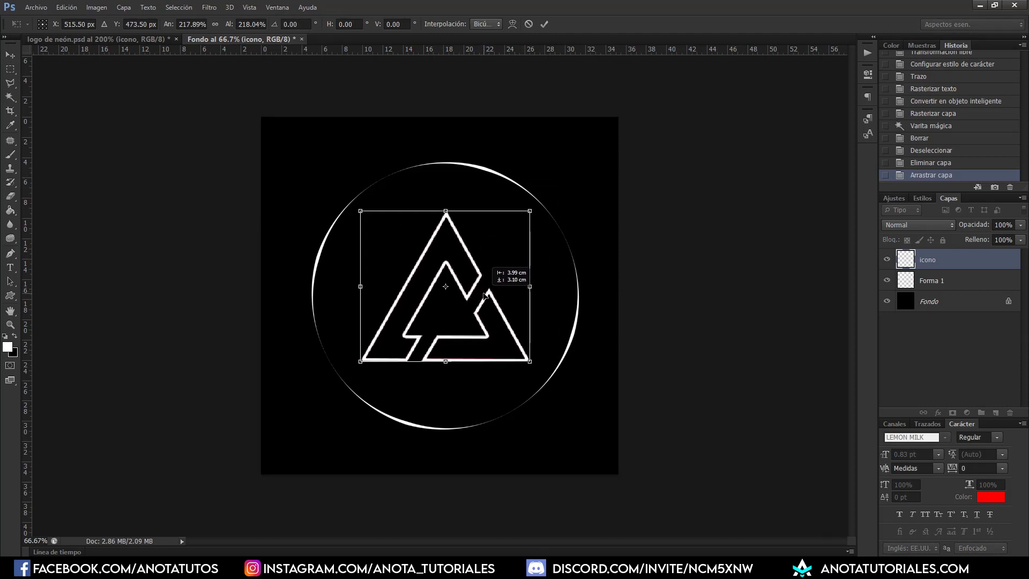
{"action": "key", "text": "Return"}
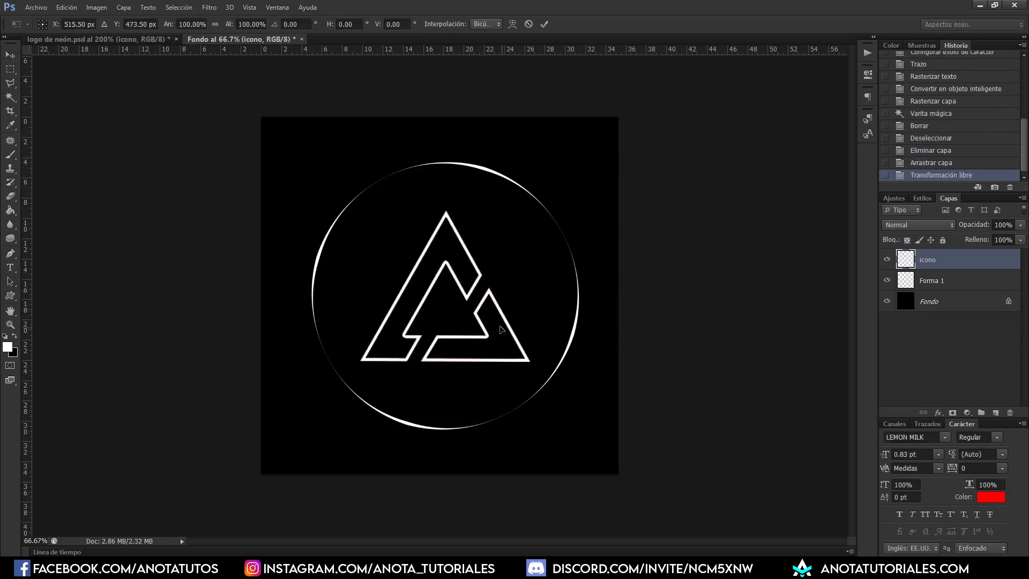
{"action": "key", "text": "ctrl+t"}
{"action": "left_click_drag", "start_coordinate": [359, 364], "coordinate": [366, 356]}
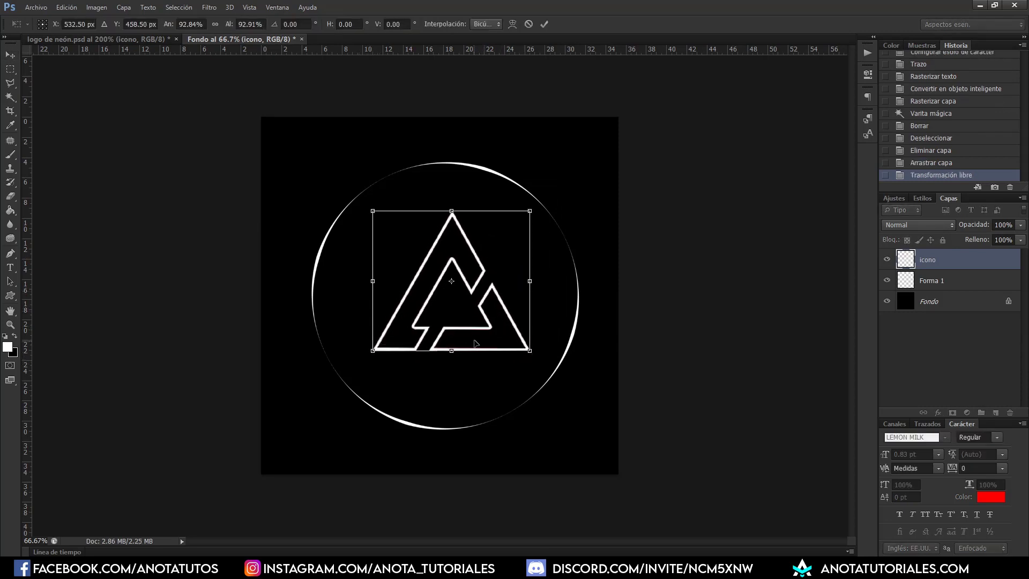
{"action": "left_click_drag", "start_coordinate": [479, 343], "coordinate": [477, 337]}
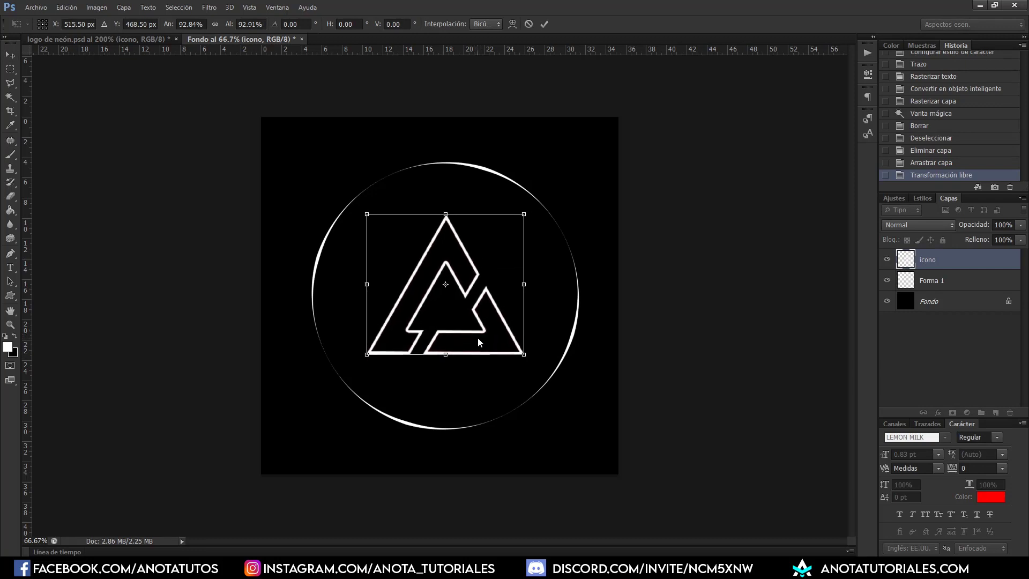
{"action": "key", "text": "Return"}
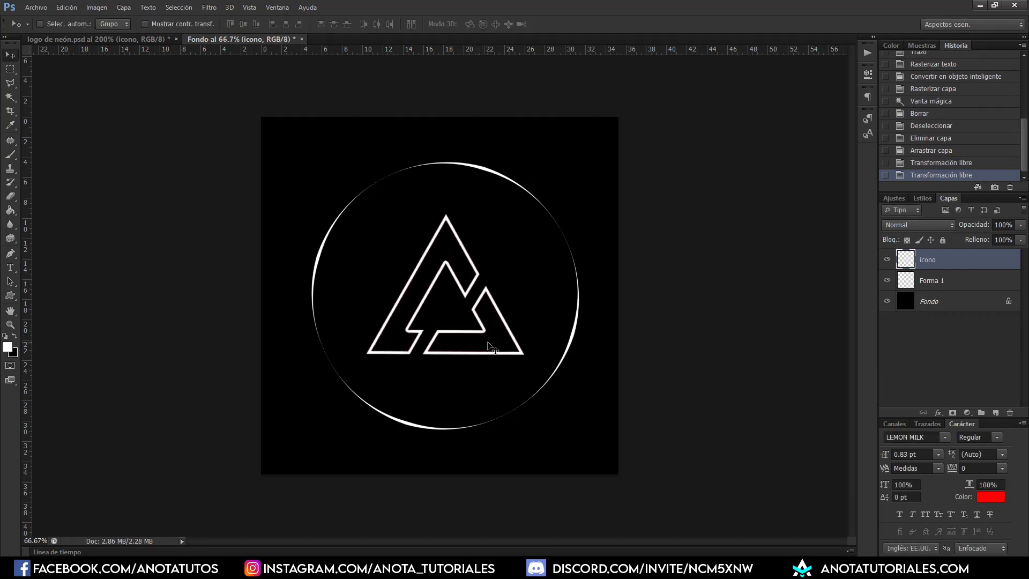
{"action": "key", "text": "ctrl+t"}
{"action": "left_click_drag", "start_coordinate": [365, 357], "coordinate": [368, 355]}
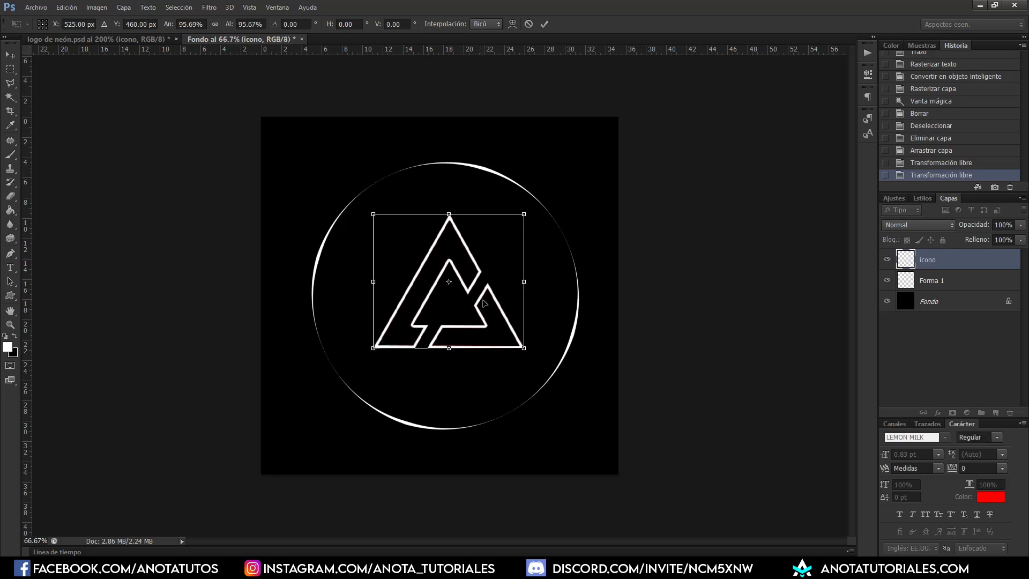
{"action": "left_click_drag", "start_coordinate": [480, 303], "coordinate": [484, 305]}
{"action": "left_click_drag", "start_coordinate": [522, 352], "coordinate": [502, 322]}
{"action": "key", "text": "Return"}
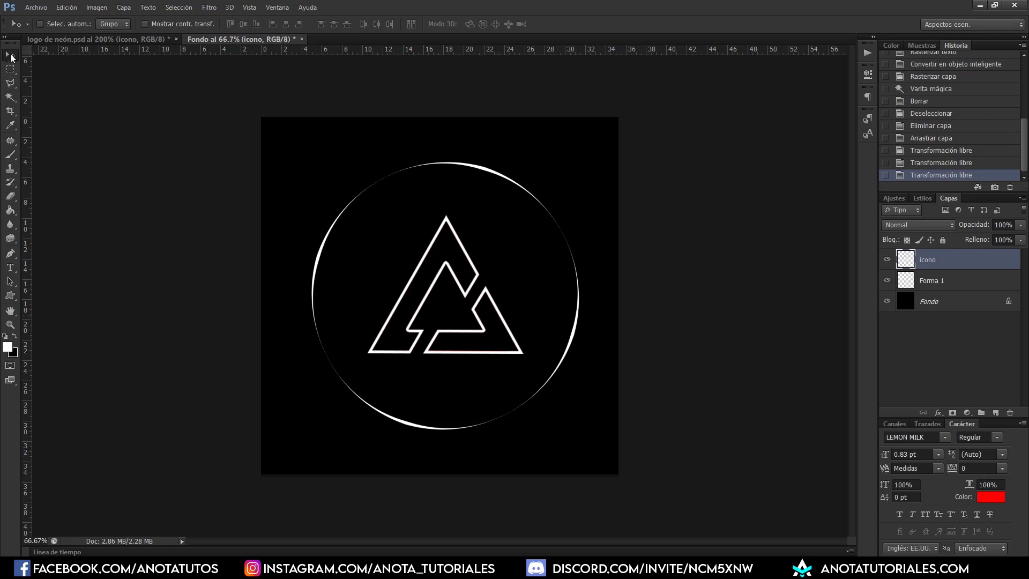
{"action": "key", "text": "Up"}
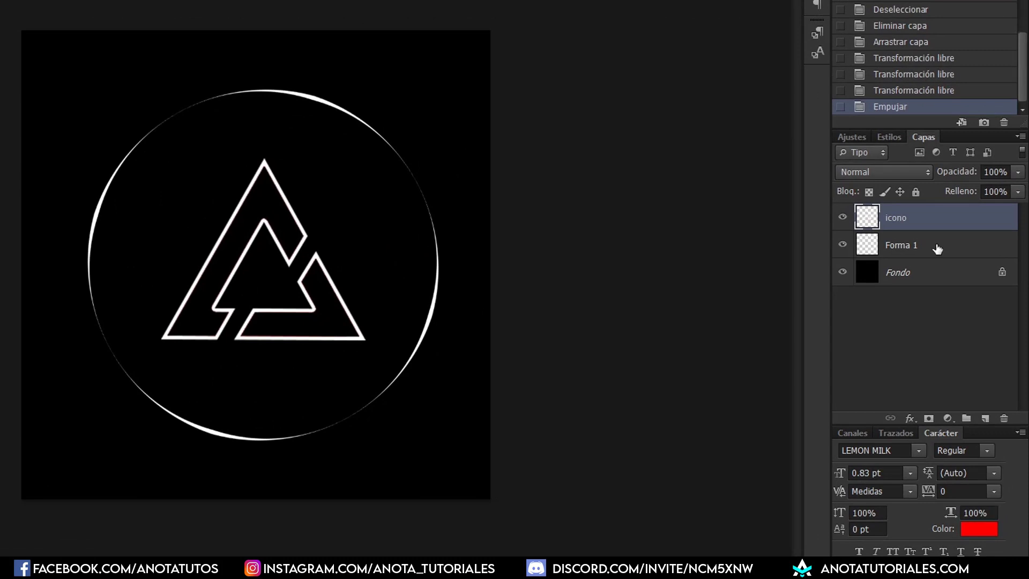
- Duplicate Forma 1 as 'Forma 1 degradado 1' and drag the copy below the original ring
{"action": "left_click", "coordinate": [947, 279]}
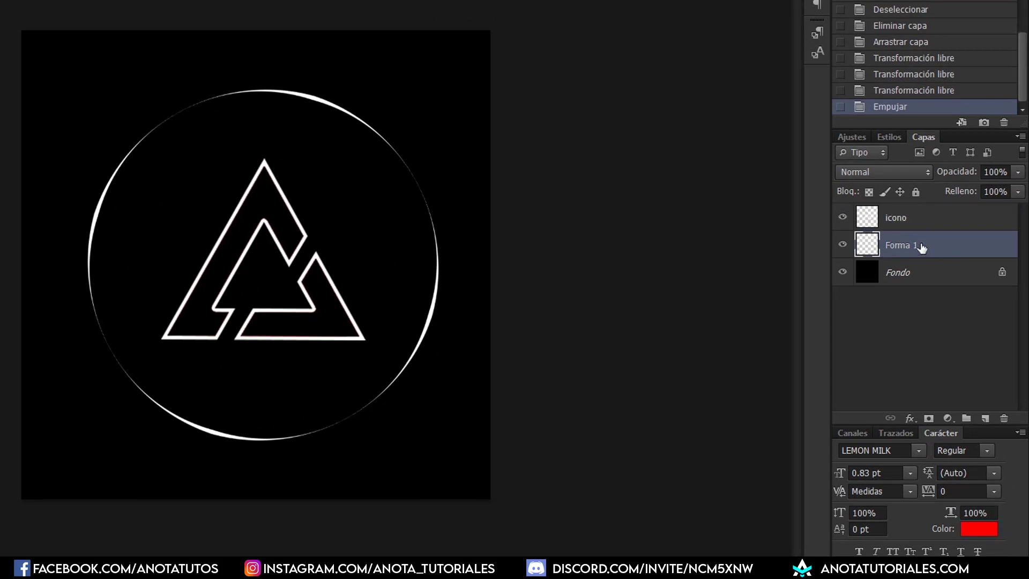
{"action": "right_click", "coordinate": [918, 247]}
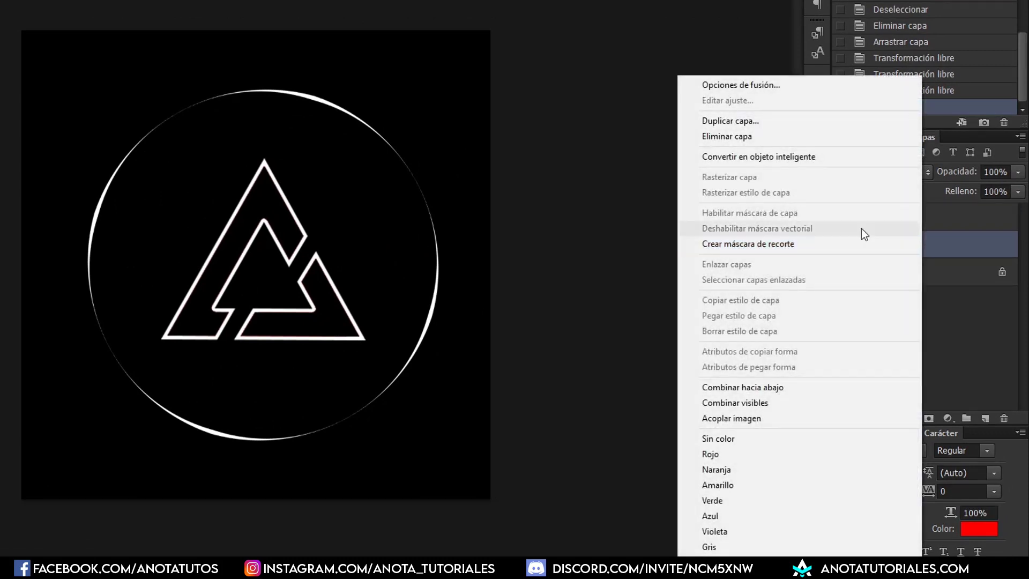
{"action": "left_click", "coordinate": [761, 121]}
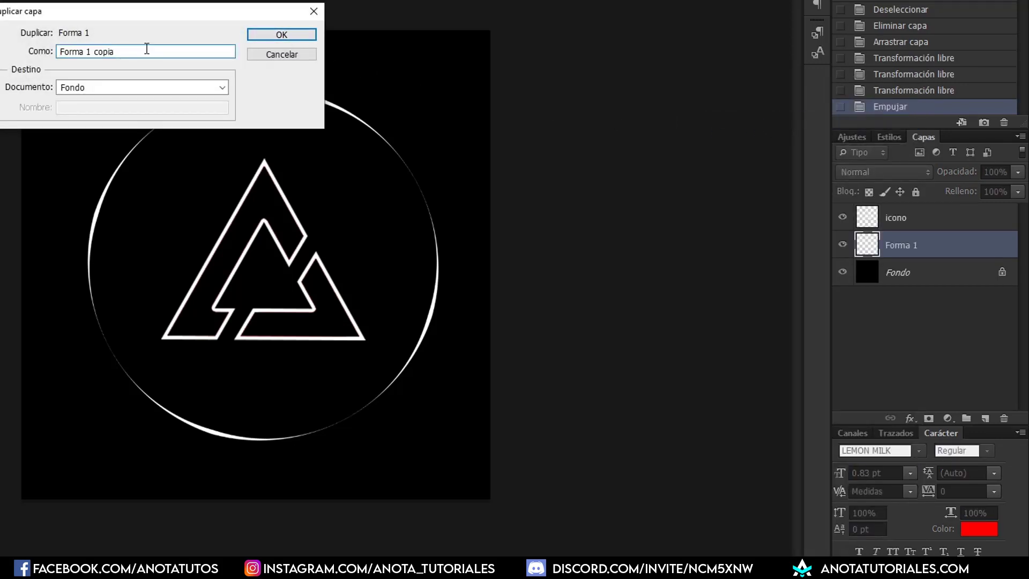
{"action": "left_click_drag", "start_coordinate": [145, 51], "coordinate": [94, 51]}
{"action": "type", "text": "degradado"}
{"action": "type", "text": " 1"}
{"action": "left_click", "coordinate": [270, 38]}
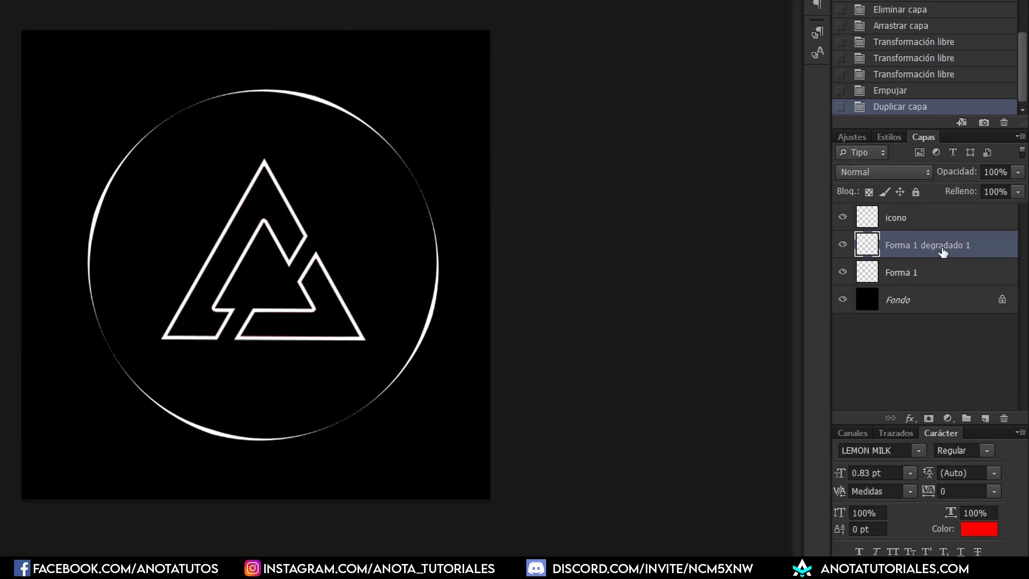
{"action": "left_click_drag", "start_coordinate": [943, 252], "coordinate": [942, 283]}
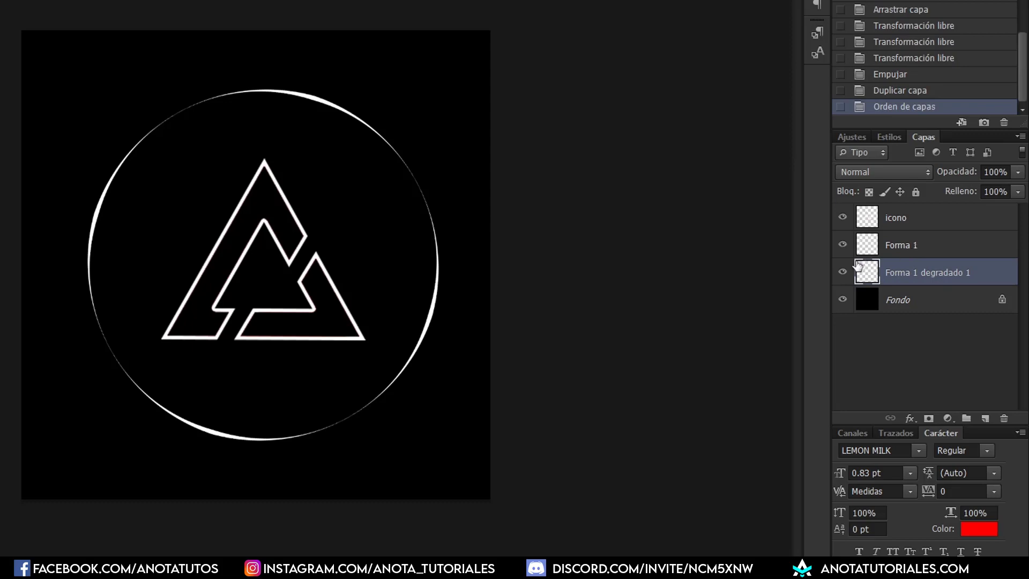
{"action": "left_click", "coordinate": [845, 247]}
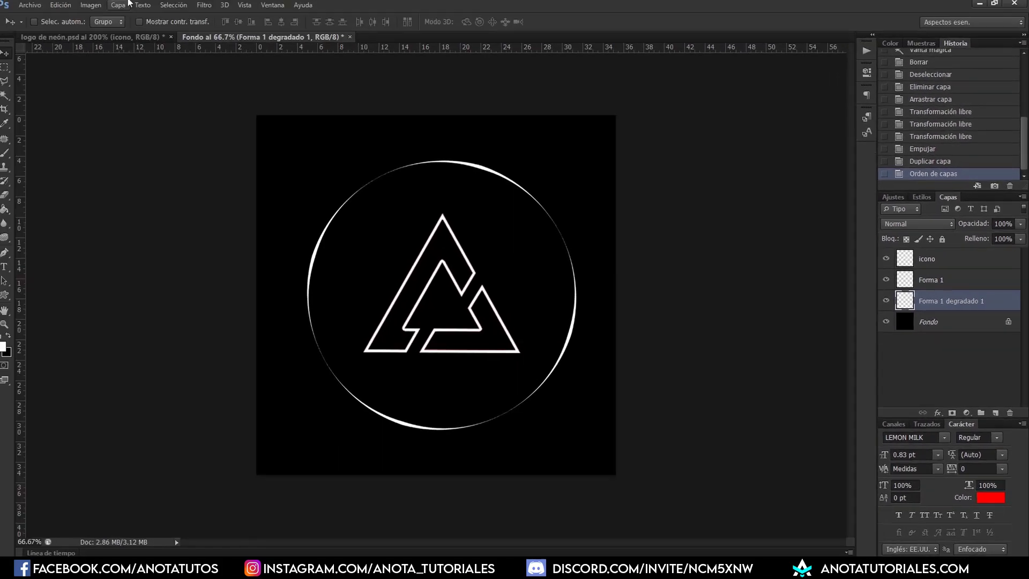
- Apply a 7.5-pixel Gaussian Blur to the Forma 1 degradado 1 ring copy
{"action": "left_click", "coordinate": [209, 7]}
{"action": "mouse_move", "coordinate": [305, 101]}
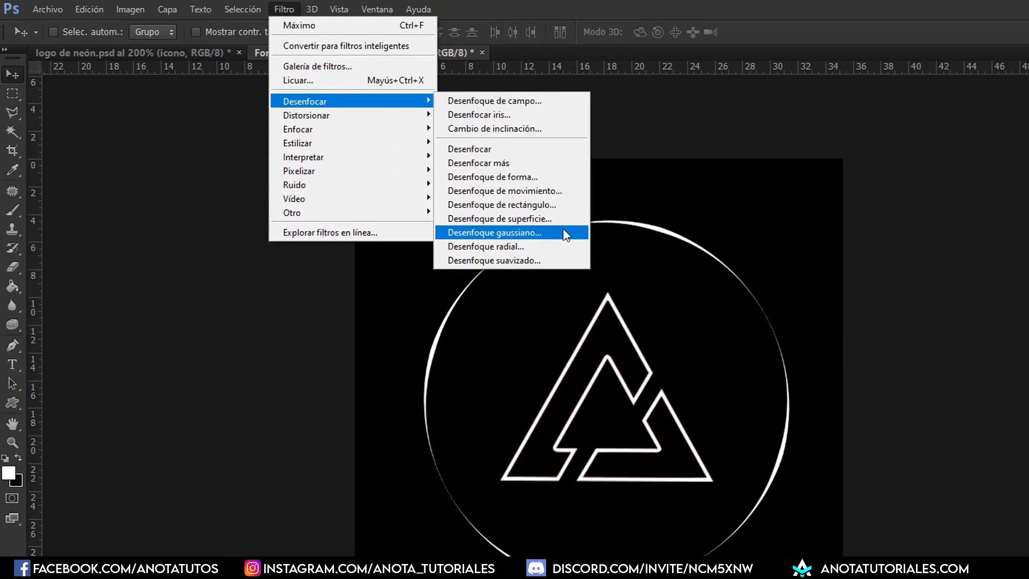
{"action": "left_click", "coordinate": [536, 233]}
{"action": "left_click_drag", "start_coordinate": [752, 271], "coordinate": [751, 273]}
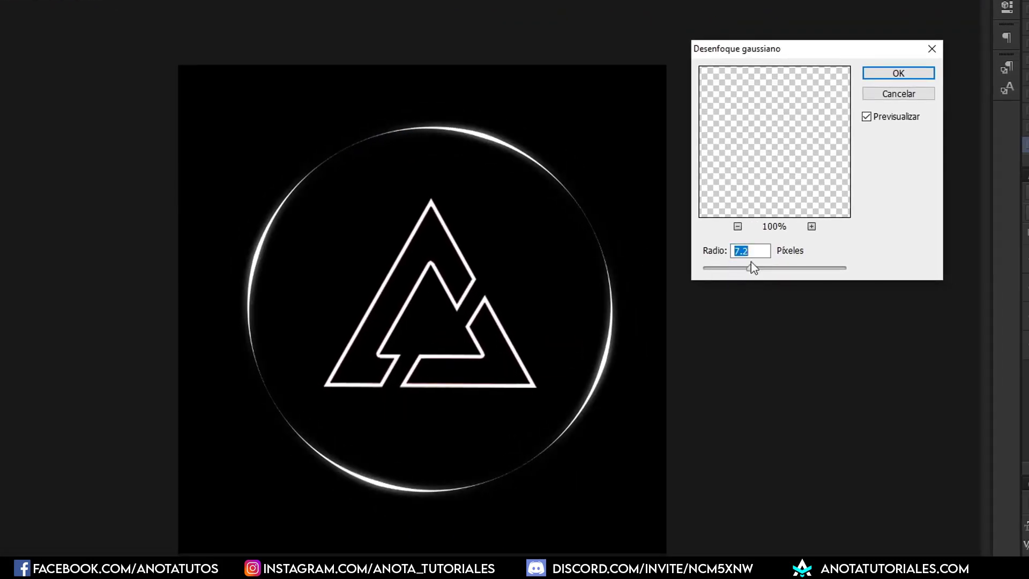
{"action": "type", "text": "7."}
{"action": "type", "text": "5"}
{"action": "left_click", "coordinate": [898, 75]}
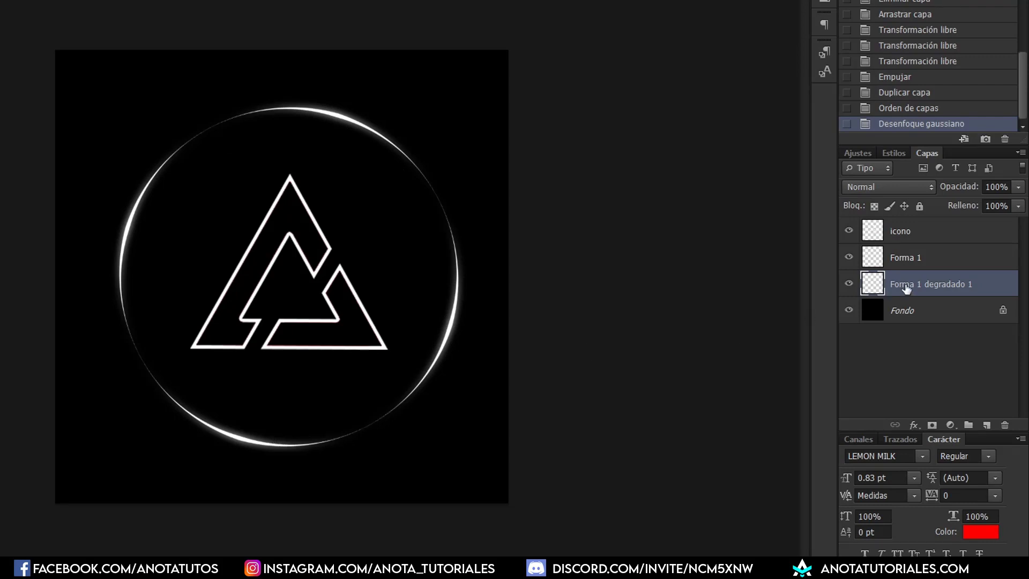
- Duplicate the blurred ring as 'Forma 1 degradado 2' and move it below degradado 1
{"action": "right_click", "coordinate": [940, 286]}
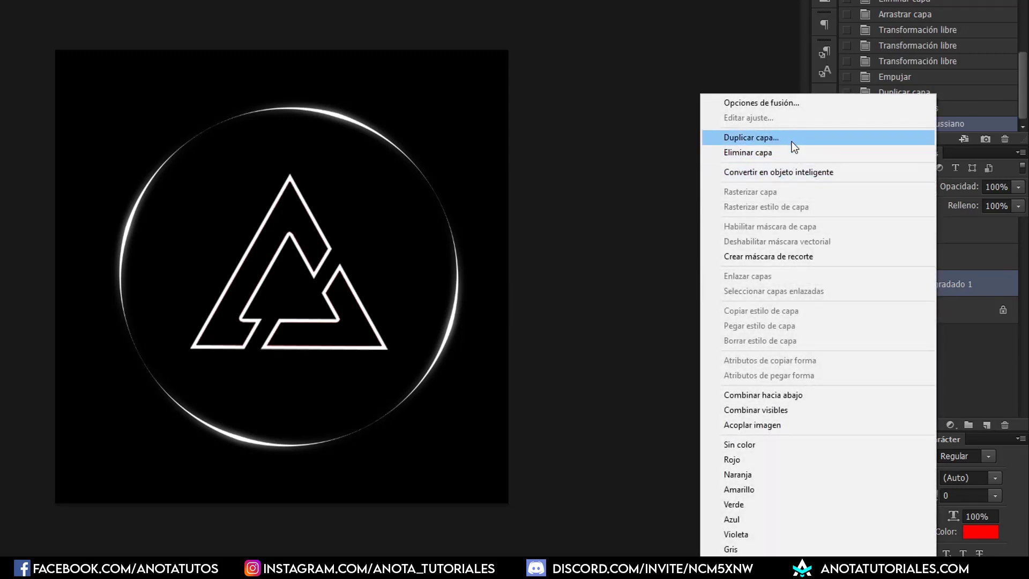
{"action": "left_click", "coordinate": [730, 138]}
{"action": "left_click", "coordinate": [225, 70]}
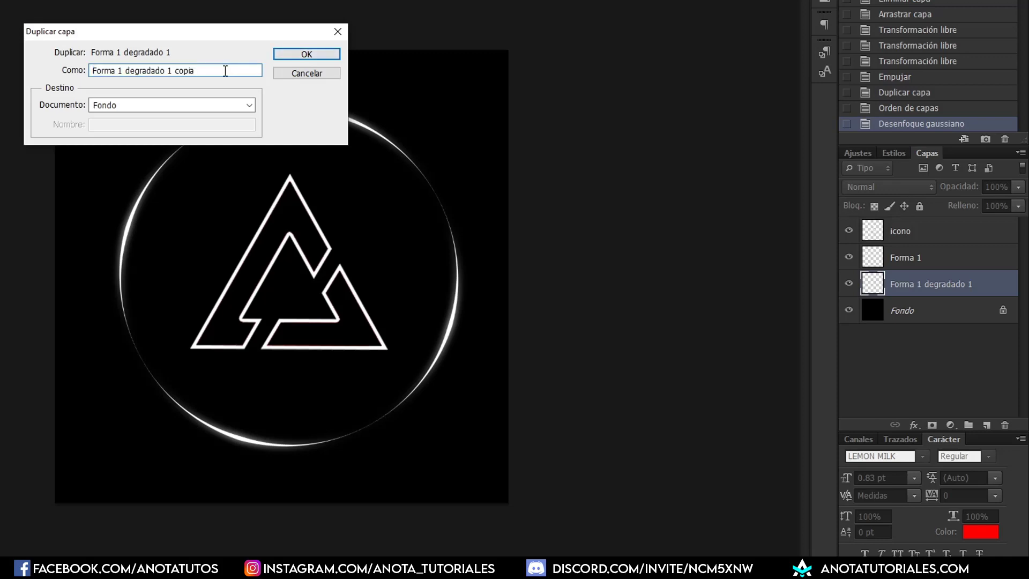
{"action": "left_click_drag", "start_coordinate": [195, 70], "coordinate": [177, 72]}
{"action": "type", "text": "2"}
{"action": "left_click", "coordinate": [306, 54]}
{"action": "left_click_drag", "start_coordinate": [921, 290], "coordinate": [915, 313]}
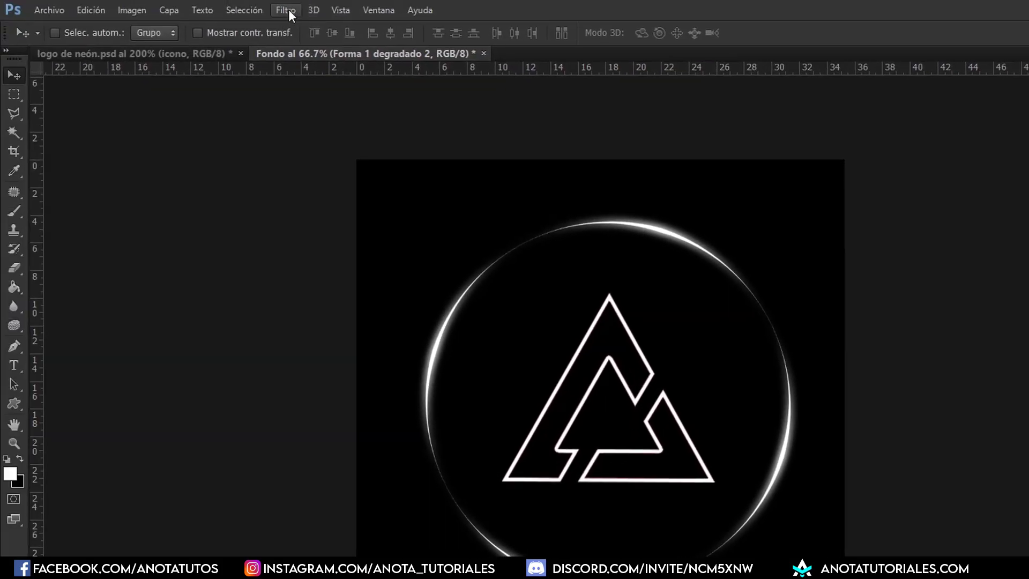
- Apply a Gaussian Blur of about 14 pixels to Forma 1 degradado 2
{"action": "left_click", "coordinate": [287, 10]}
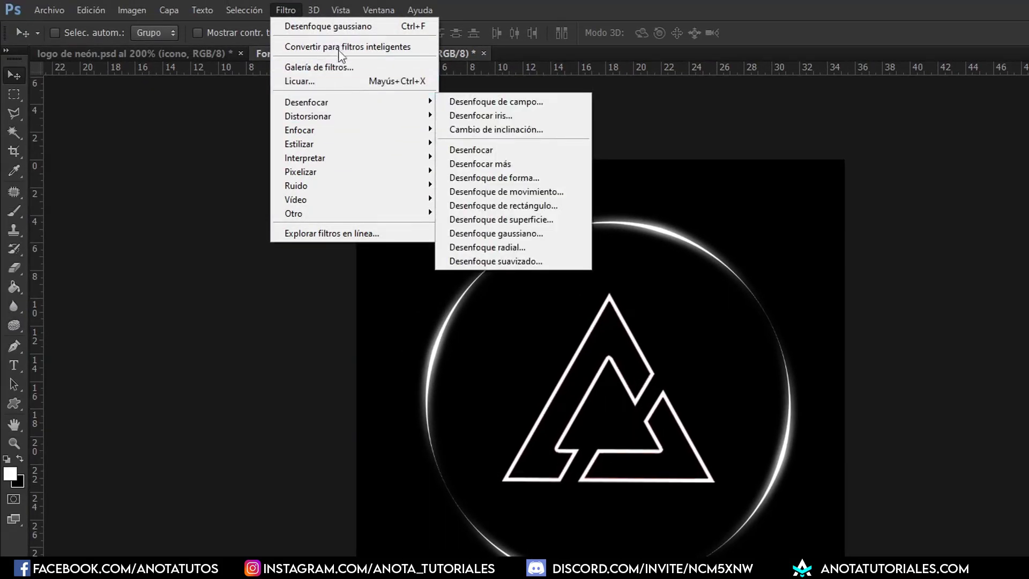
{"action": "mouse_move", "coordinate": [307, 102]}
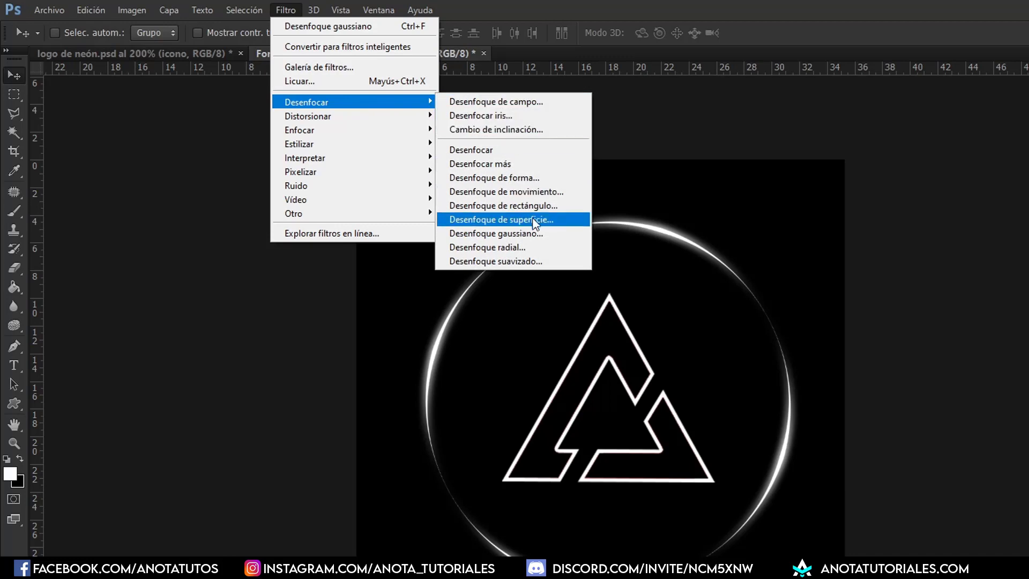
{"action": "left_click", "coordinate": [545, 240]}
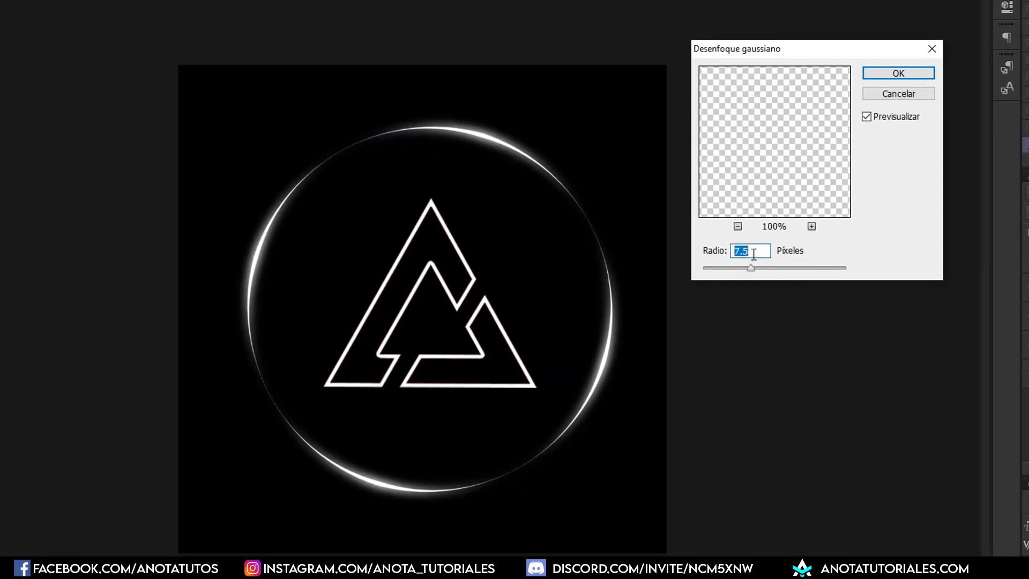
{"action": "type", "text": "9"}
{"action": "mouse_move", "coordinate": [763, 266]}
{"action": "left_mouse_down"}
{"action": "mouse_move", "coordinate": [753, 268]}
{"action": "mouse_move", "coordinate": [763, 269]}
{"action": "mouse_move", "coordinate": [749, 251]}
{"action": "left_mouse_up"}
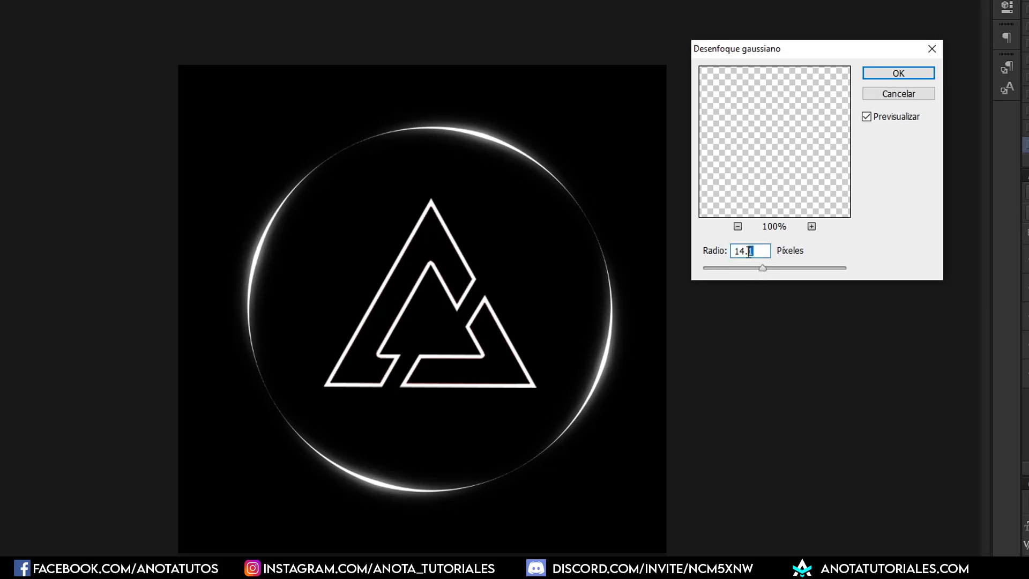
{"action": "left_click", "coordinate": [895, 74]}
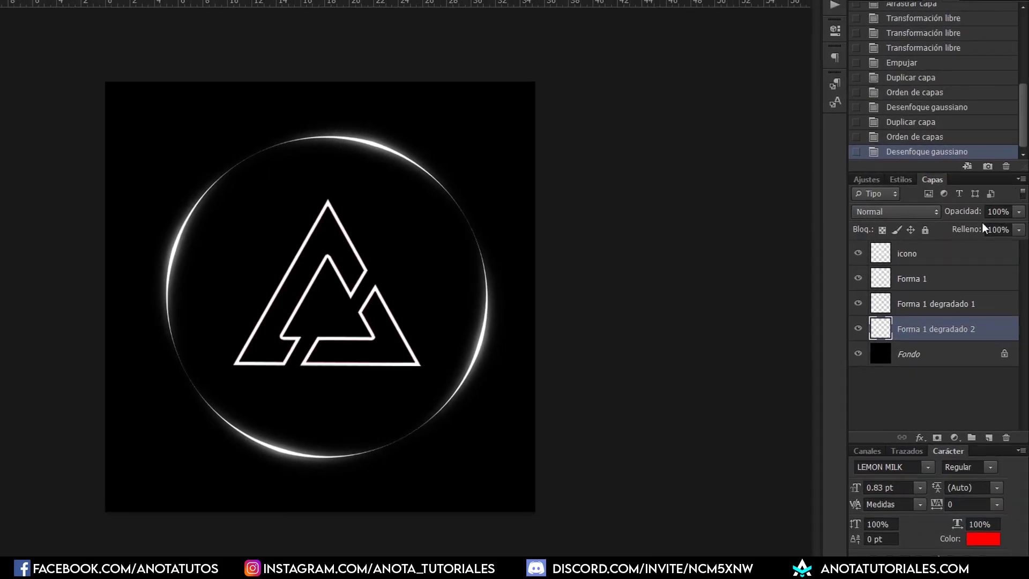
- Copy the icono layer with Ctrl+J and place icono copia beneath the original
{"action": "left_click", "coordinate": [949, 255]}
{"action": "key", "text": "ctrl+j"}
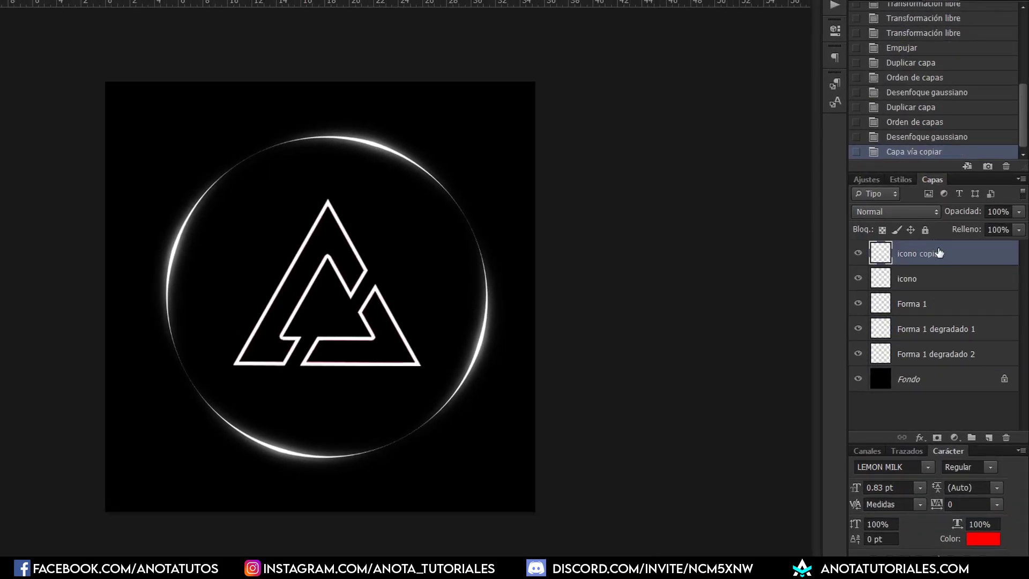
{"action": "left_click_drag", "start_coordinate": [938, 253], "coordinate": [943, 290]}
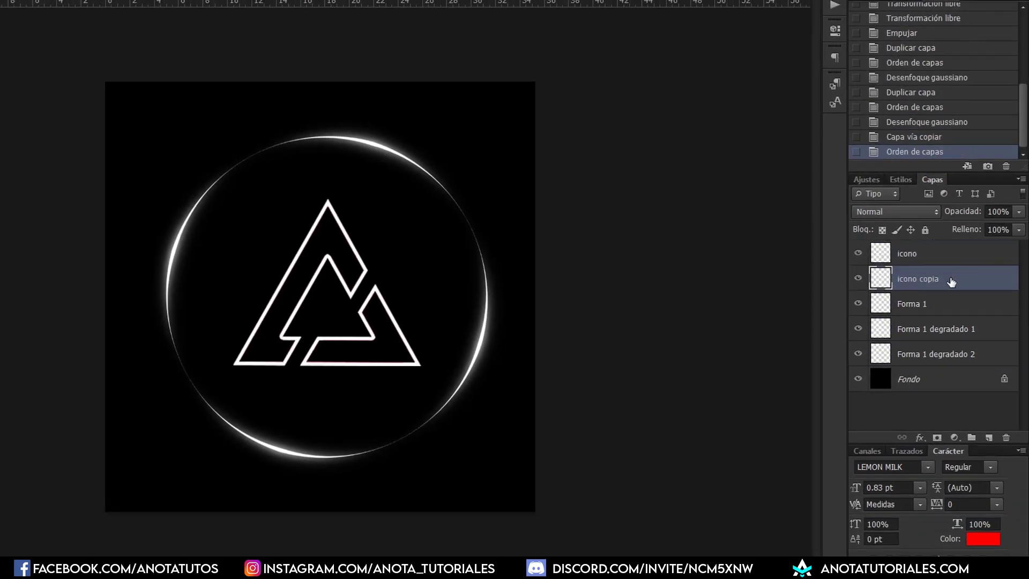
{"action": "right_click", "coordinate": [953, 282]}
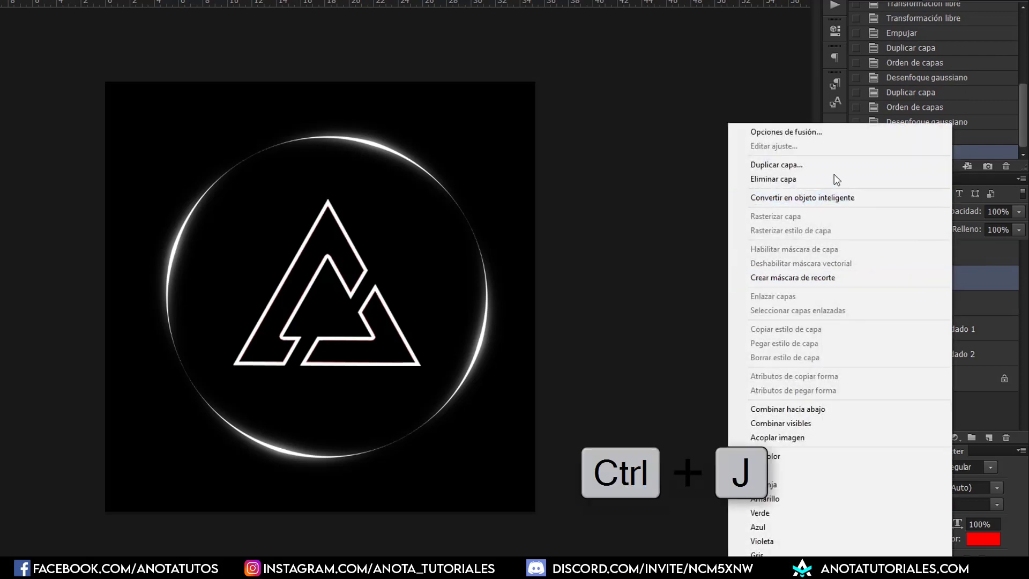
{"action": "key", "text": "Escape"}
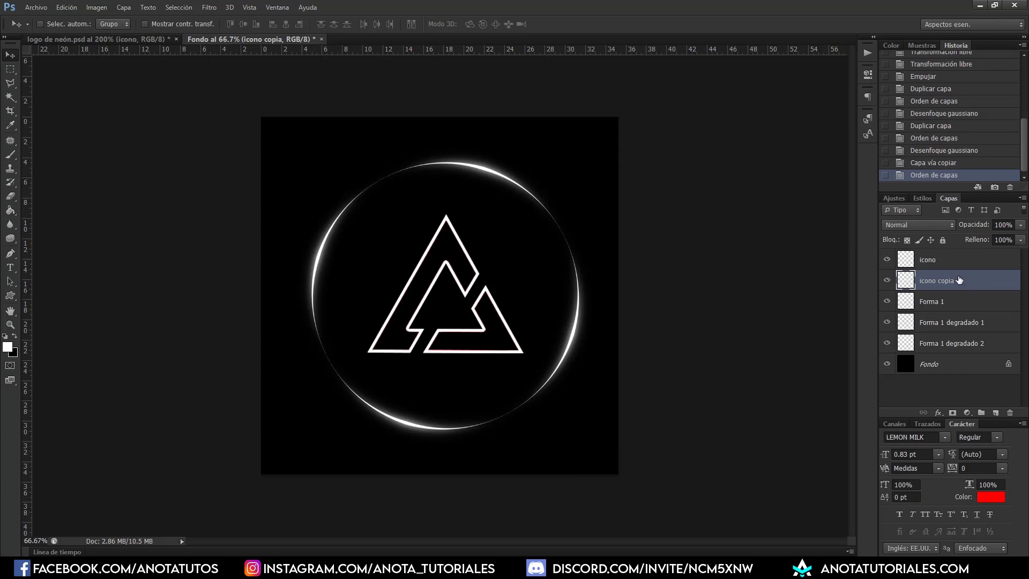
- Apply a 7.5-pixel Gaussian Blur to the icono copia layer
{"action": "left_click", "coordinate": [209, 7]}
{"action": "mouse_move", "coordinate": [242, 74]}
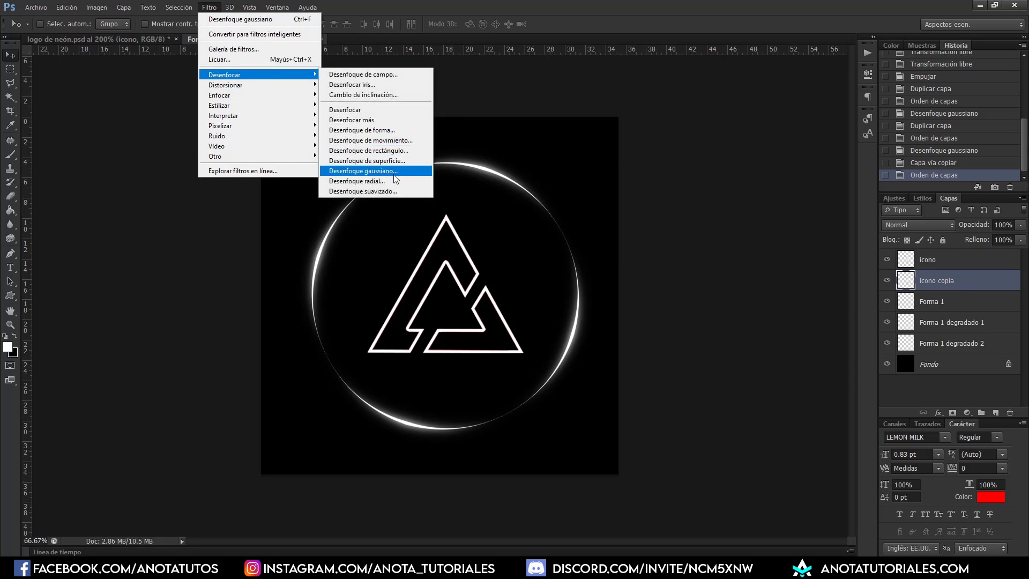
{"action": "left_click", "coordinate": [396, 171]}
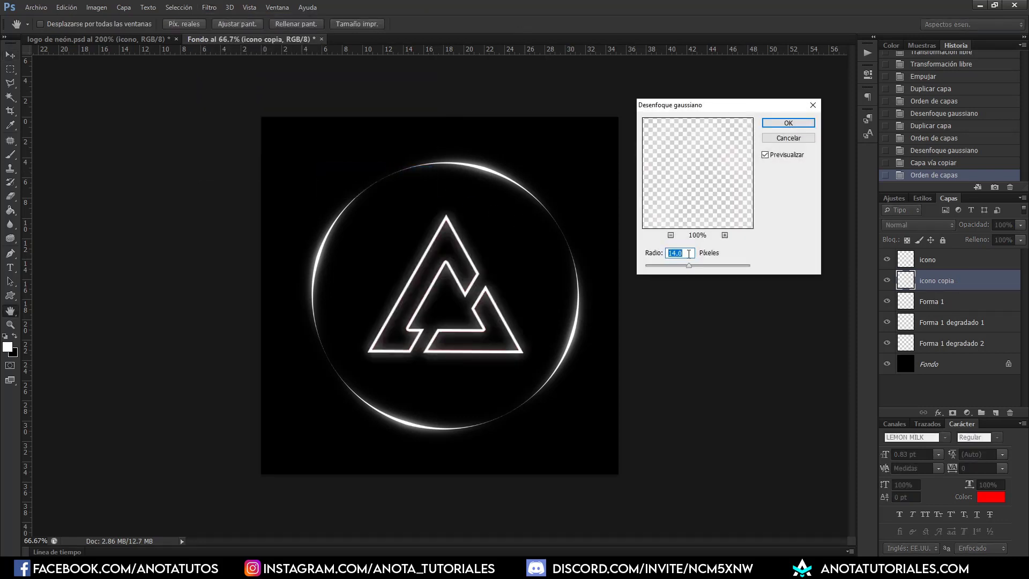
{"action": "left_click", "coordinate": [654, 255]}
{"action": "type", "text": "7.5"}
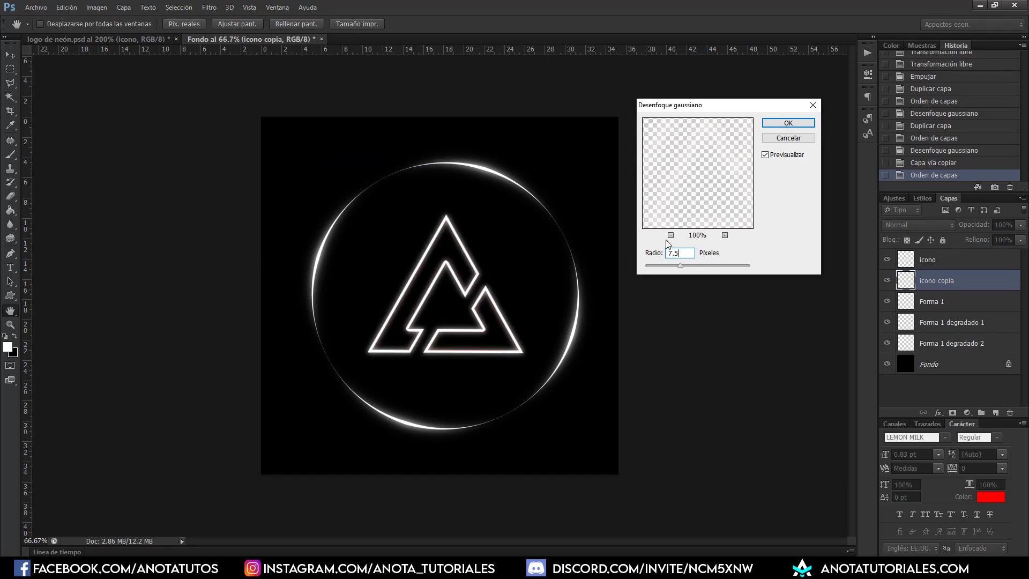
{"action": "left_click", "coordinate": [767, 123]}
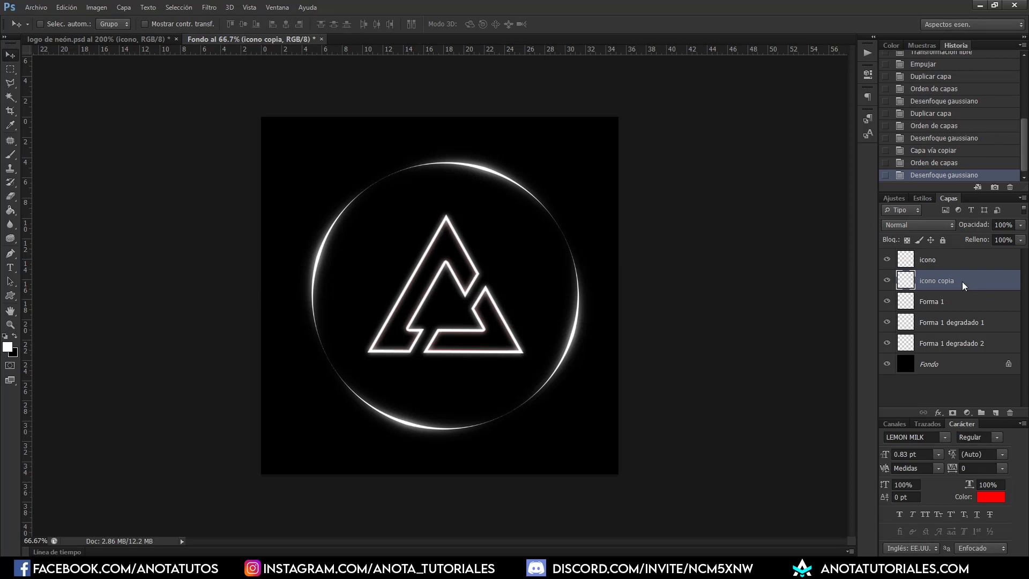
- Duplicate icono copia as 'icono degradado 2' below it, and rename icono copia 'icono degradado 1'
{"action": "right_click", "coordinate": [963, 284]}
{"action": "left_click", "coordinate": [799, 186]}
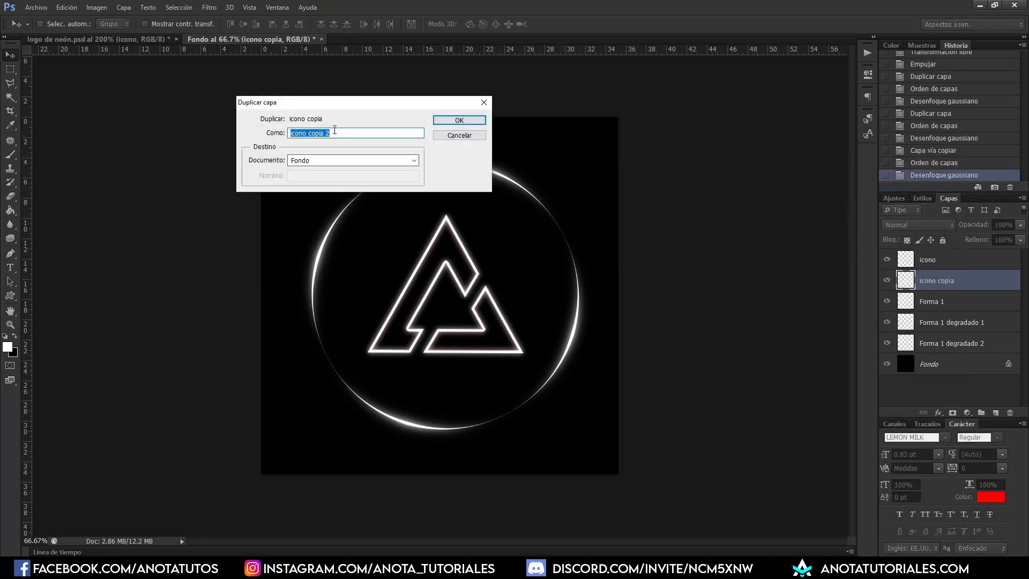
{"action": "left_click_drag", "start_coordinate": [334, 130], "coordinate": [310, 134]}
{"action": "type", "text": "degradad"}
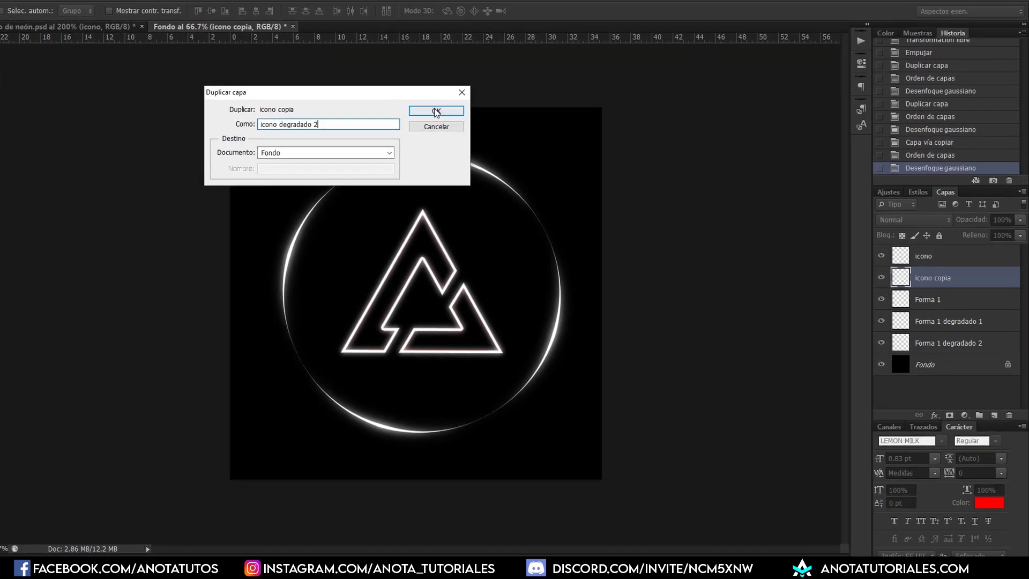
{"action": "left_click", "coordinate": [459, 120]}
{"action": "left_click_drag", "start_coordinate": [935, 269], "coordinate": [931, 300]}
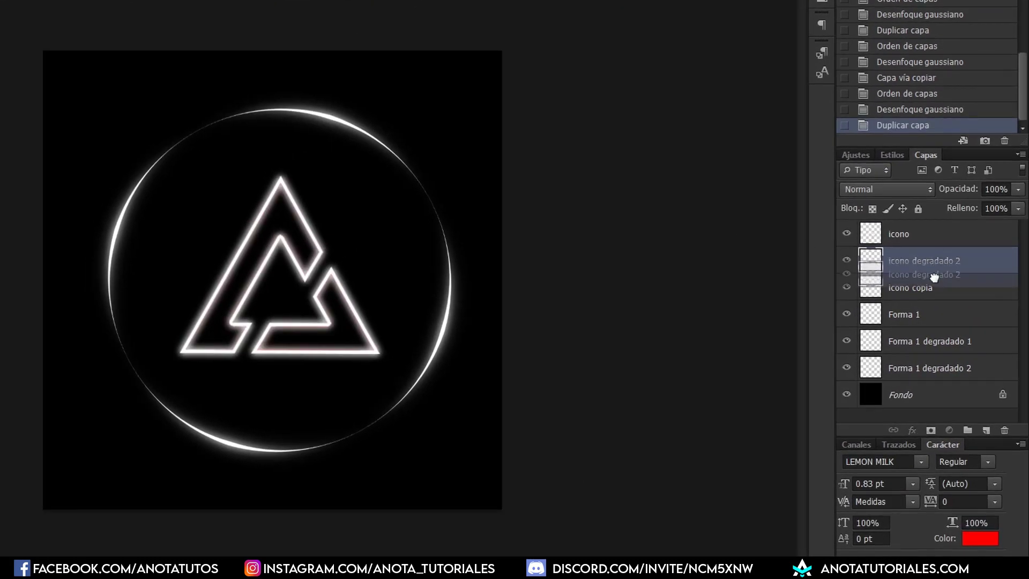
{"action": "double_click", "coordinate": [930, 262]}
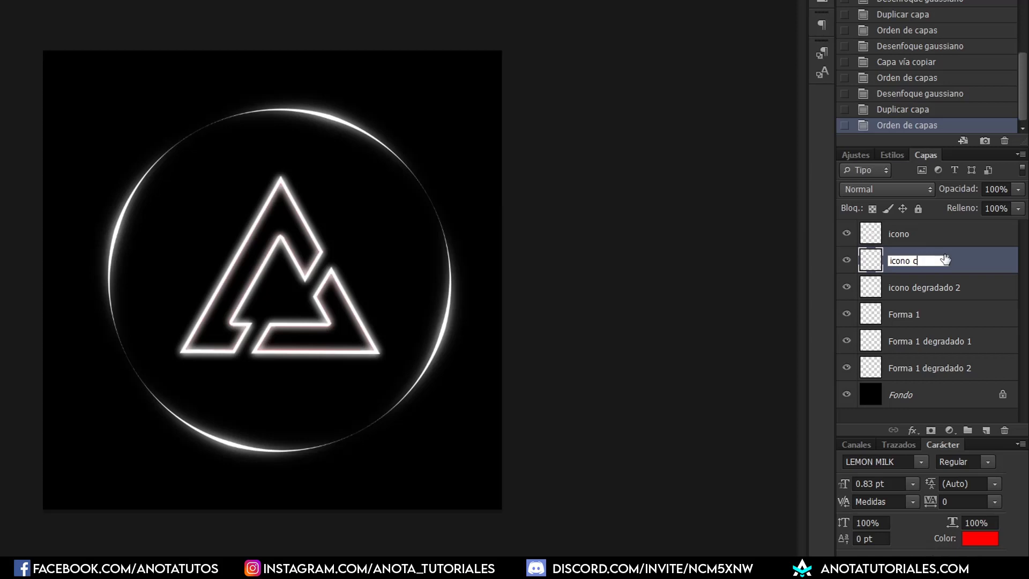
{"action": "type", "text": "degradado"}
{"action": "type", "text": " 1"}
{"action": "key", "text": "Return"}
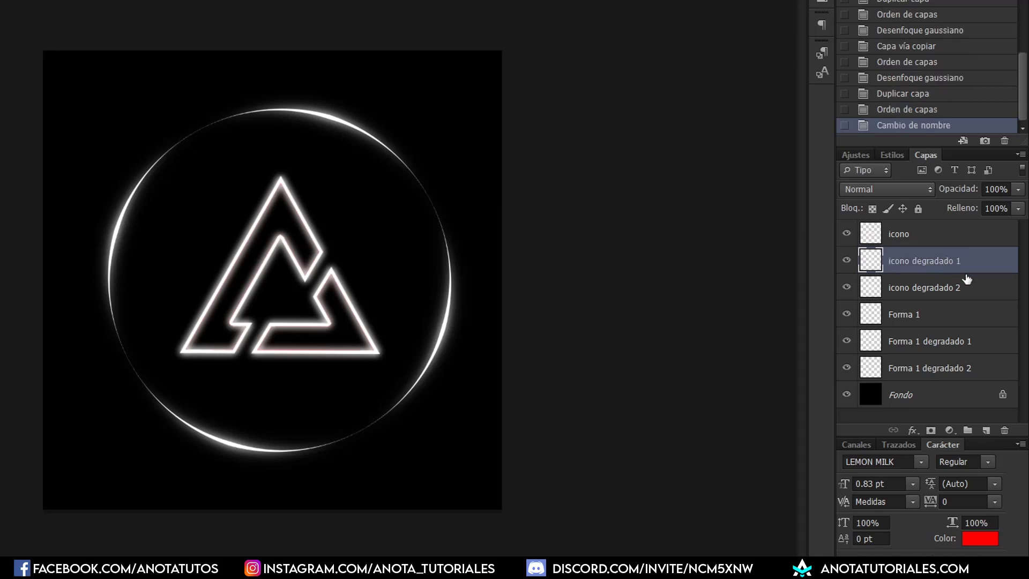
- Apply a 14-pixel Gaussian Blur to icono degradado 2
{"action": "left_click", "coordinate": [978, 299]}
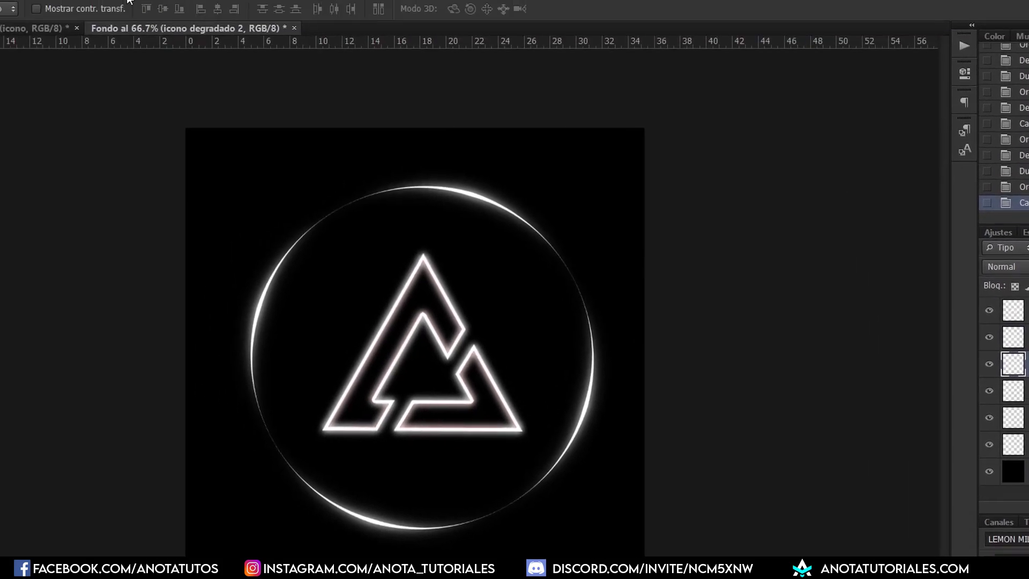
{"action": "left_click", "coordinate": [160, 9]}
{"action": "mouse_move", "coordinate": [179, 95]}
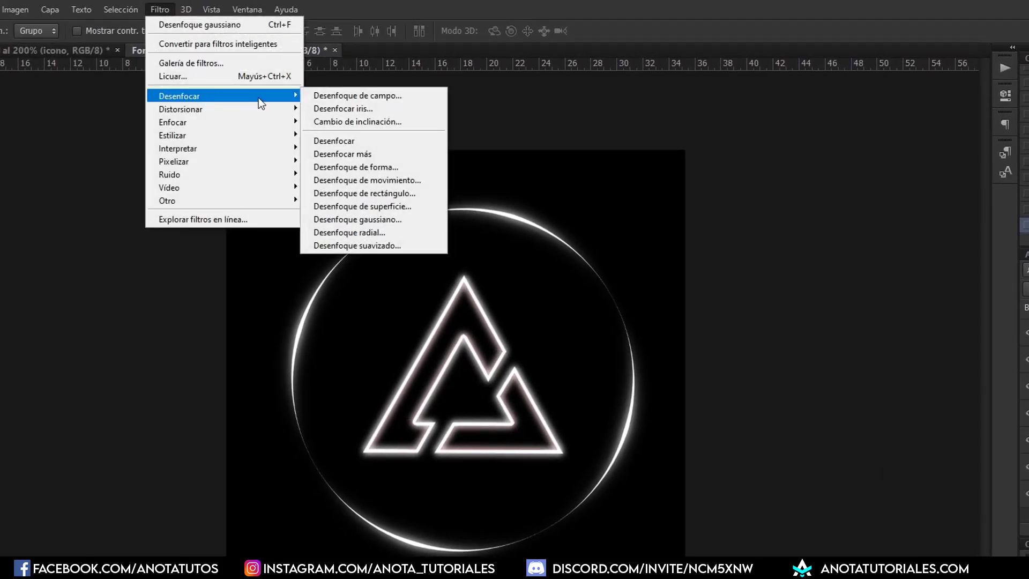
{"action": "left_click", "coordinate": [398, 219]}
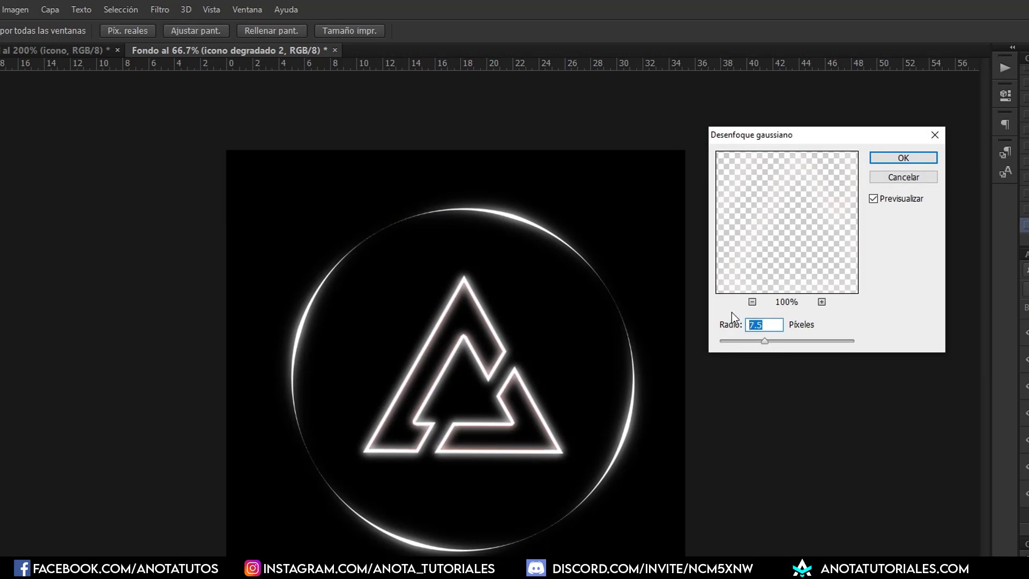
{"action": "type", "text": "14"}
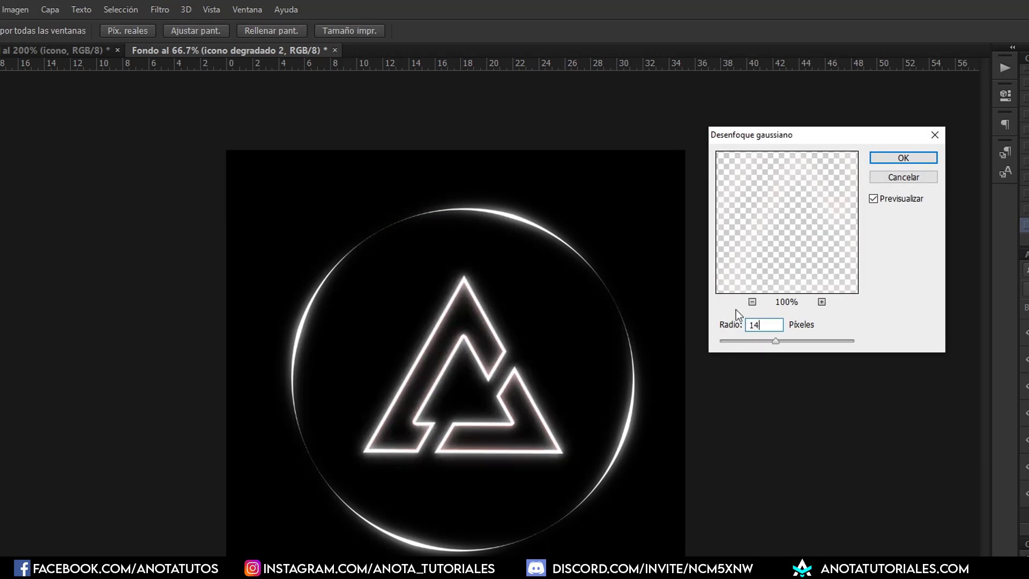
{"action": "left_click", "coordinate": [892, 159]}
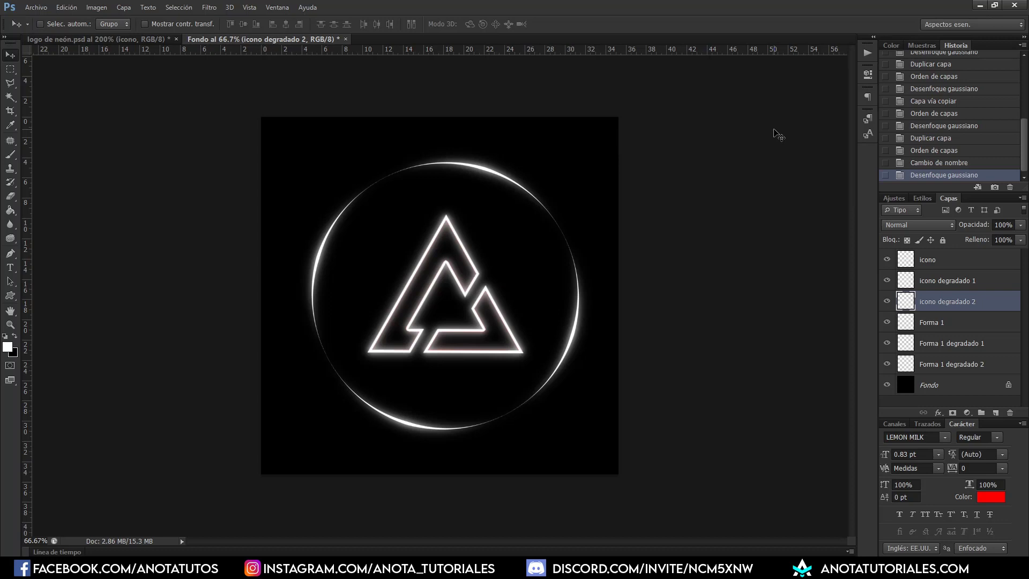
- Move icono through Forma 1 degradado 2 into a new Grupo 1 and add an empty Capa 1
{"action": "left_click", "coordinate": [957, 262]}
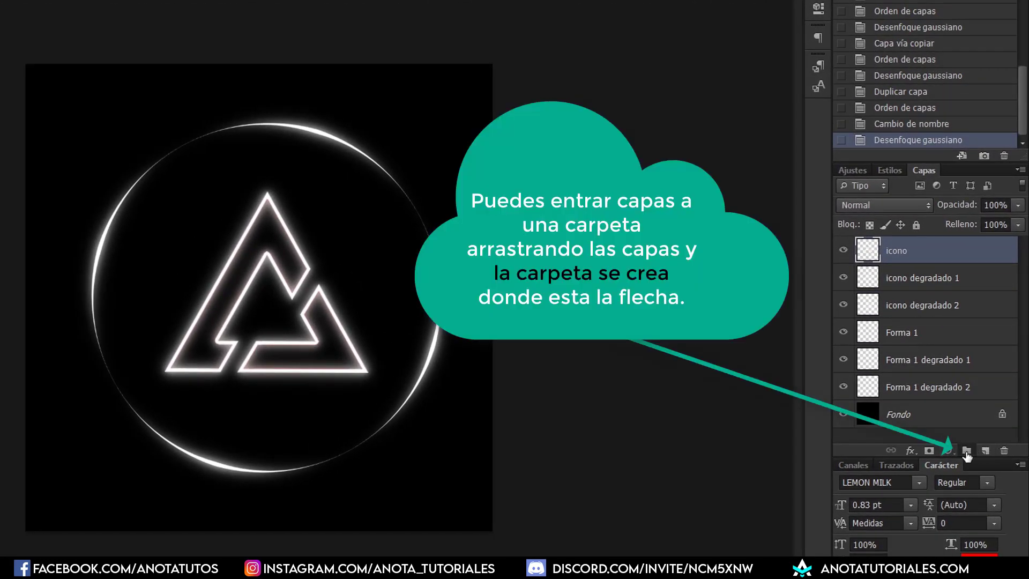
{"action": "left_click", "coordinate": [966, 450]}
{"action": "left_click", "coordinate": [912, 403], "text": "shift"}
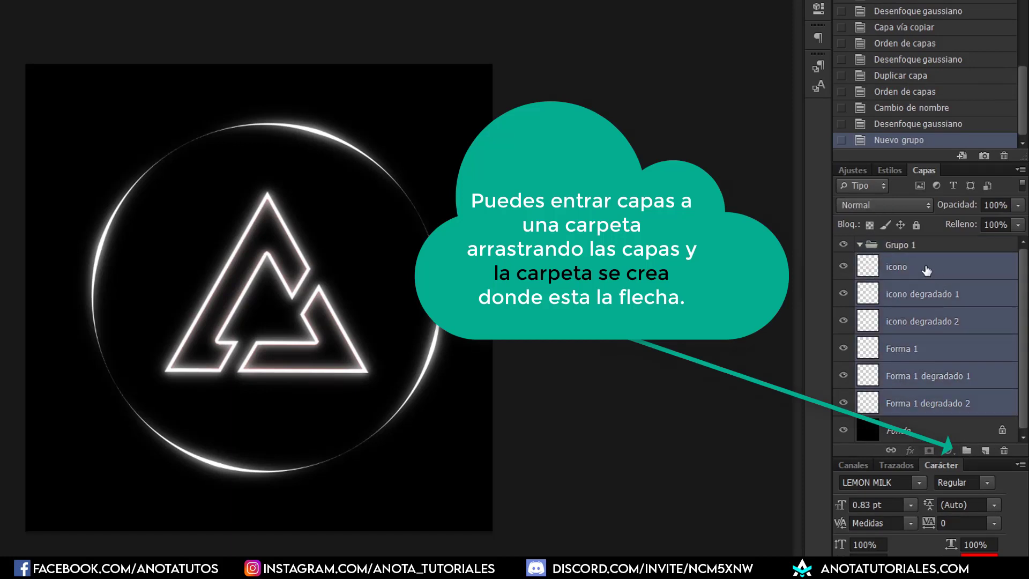
{"action": "left_click_drag", "start_coordinate": [937, 282], "coordinate": [916, 252]}
{"action": "left_click", "coordinate": [861, 245]}
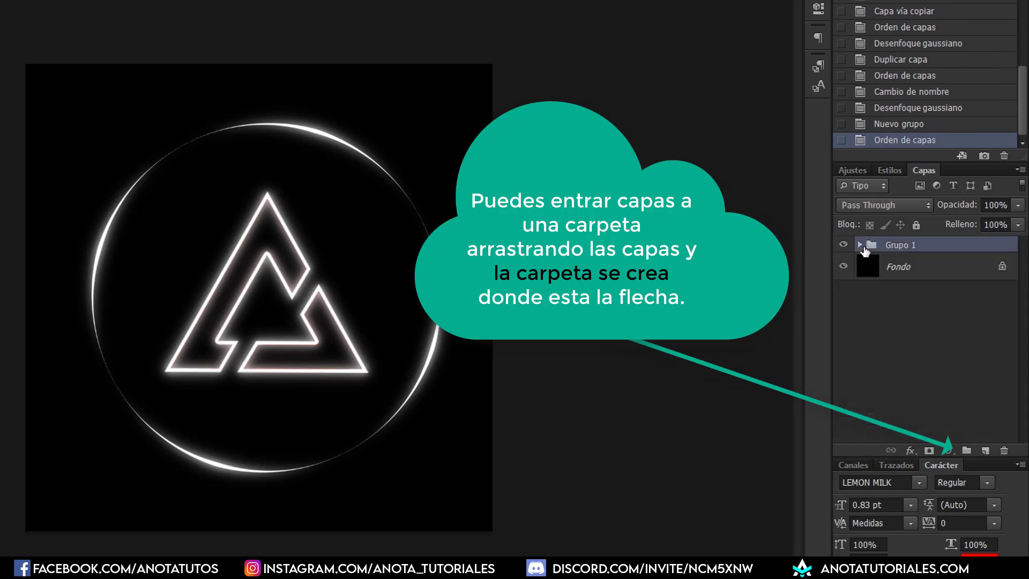
{"action": "left_click", "coordinate": [862, 245]}
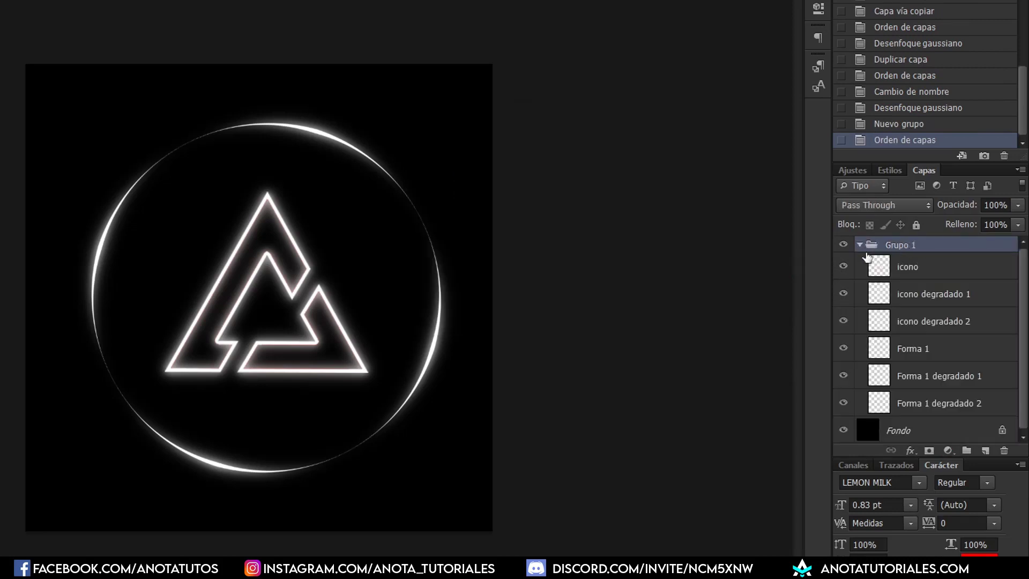
{"action": "left_click", "coordinate": [986, 451]}
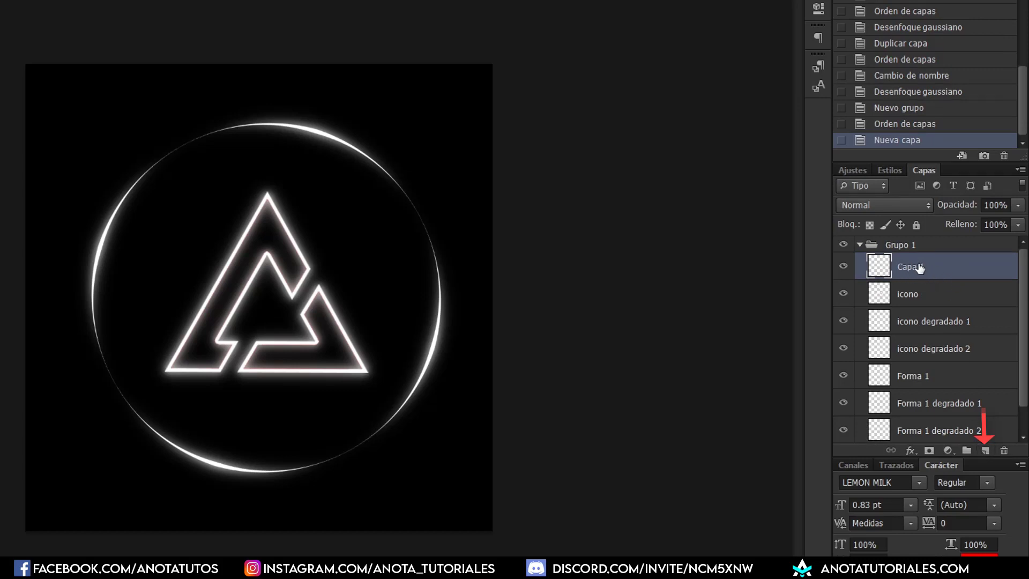
- Drag Capa 1 above Grupo 1 and Alt-click to clip it to the group
{"action": "left_click_drag", "start_coordinate": [920, 268], "coordinate": [913, 236]}
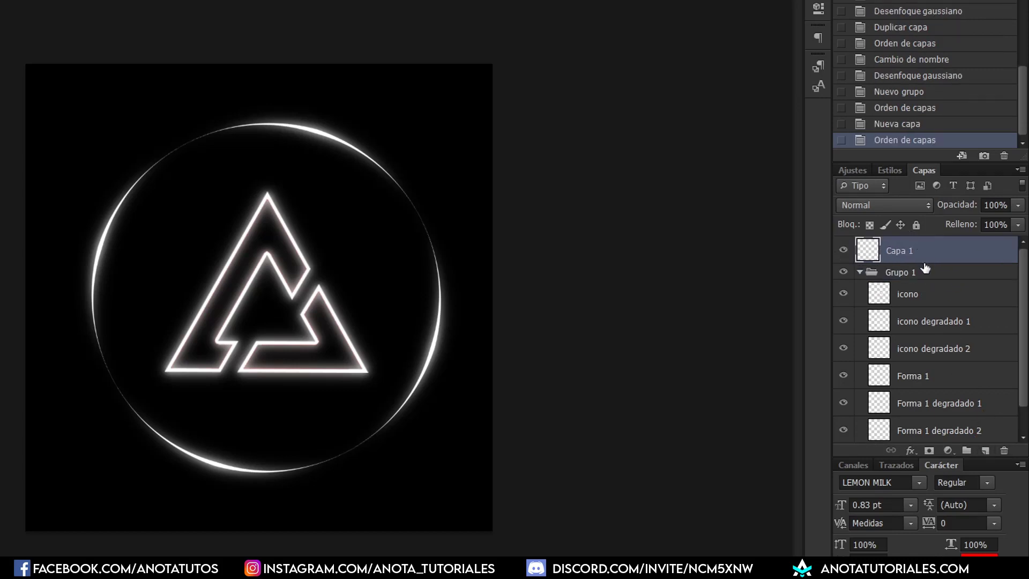
{"action": "left_click", "coordinate": [860, 272]}
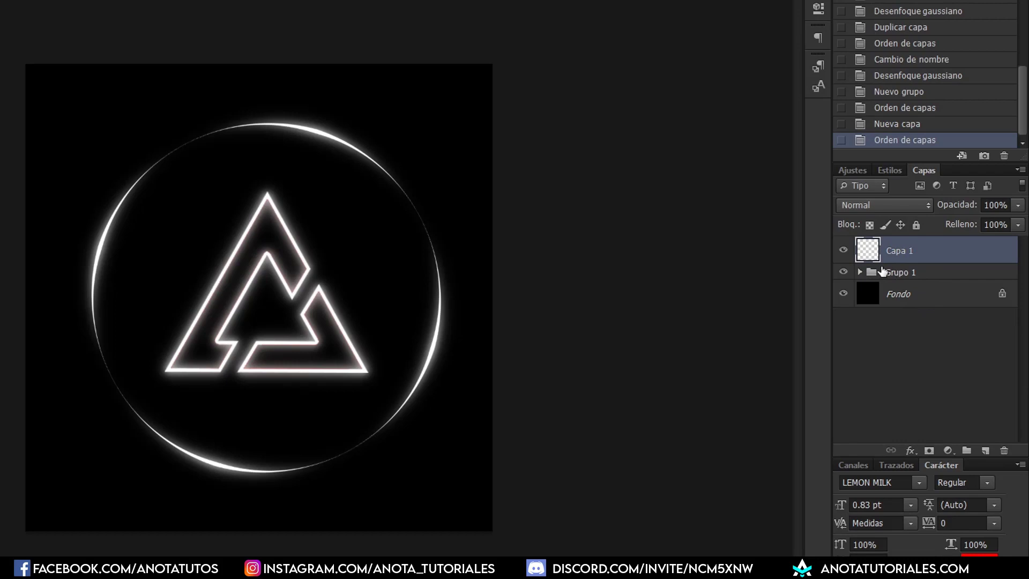
{"action": "key", "text": "alt"}
{"action": "left_click", "coordinate": [901, 262], "text": "alt"}
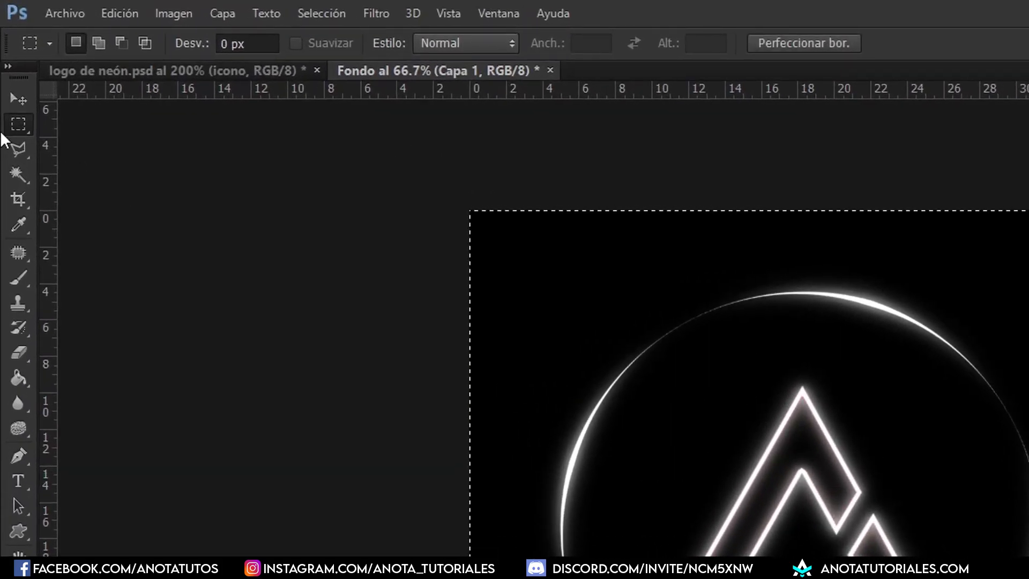
- With the rectangular marquee, fill Capa 1's selection with solid black via Fill's Color option
{"action": "right_click", "coordinate": [16, 122]}
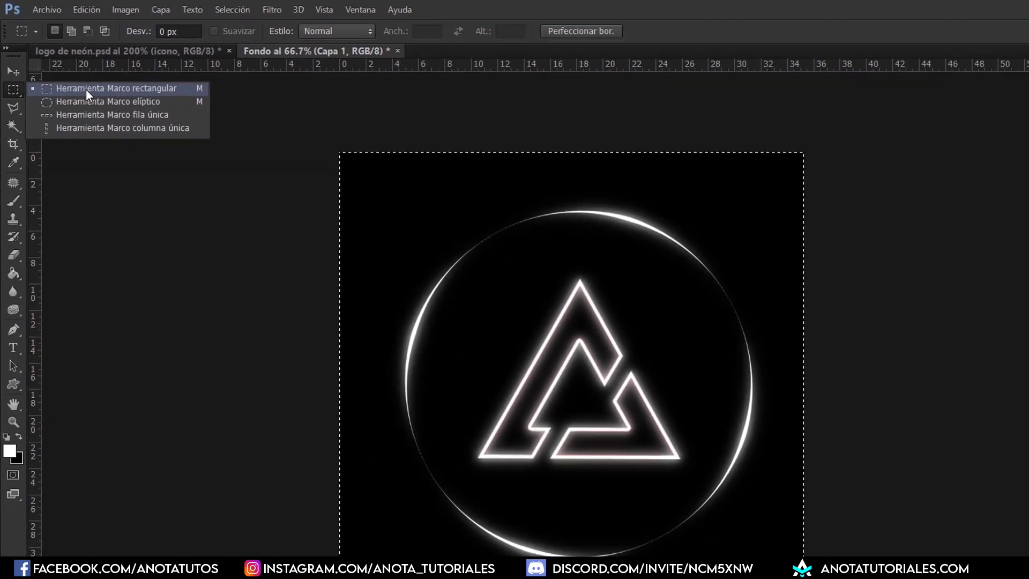
{"action": "left_click", "coordinate": [117, 122]}
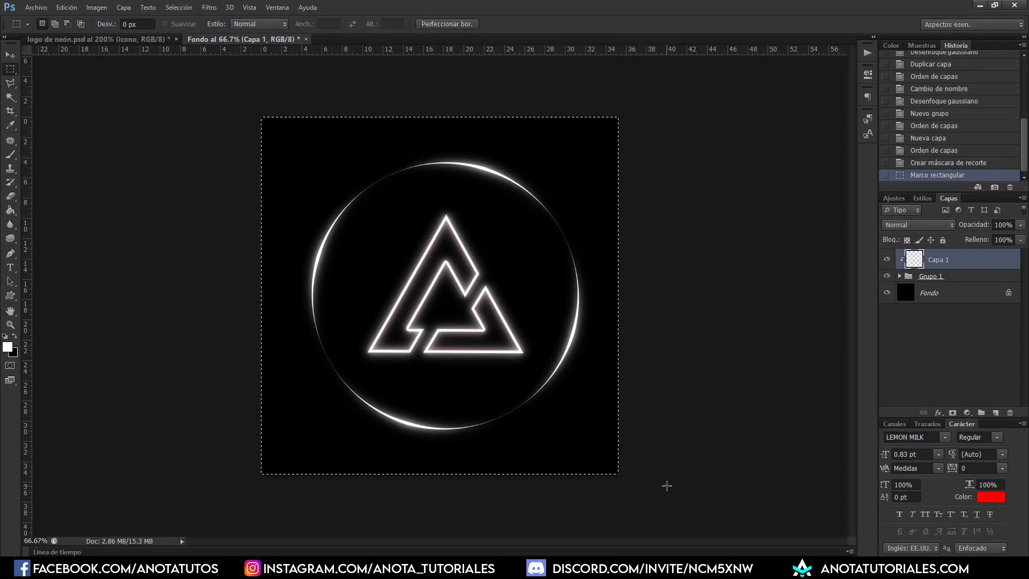
{"action": "right_click", "coordinate": [497, 259]}
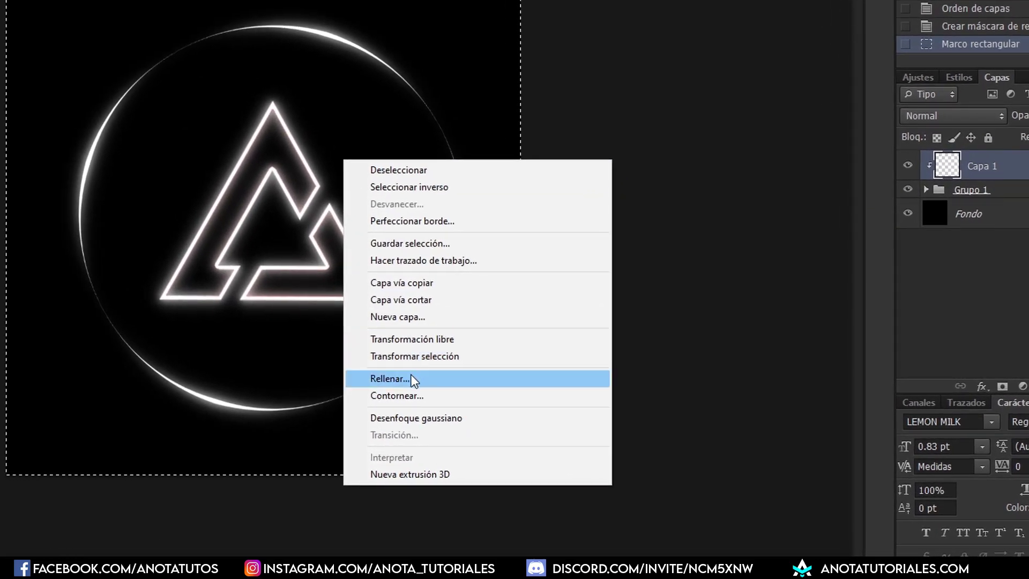
{"action": "left_click", "coordinate": [414, 378]}
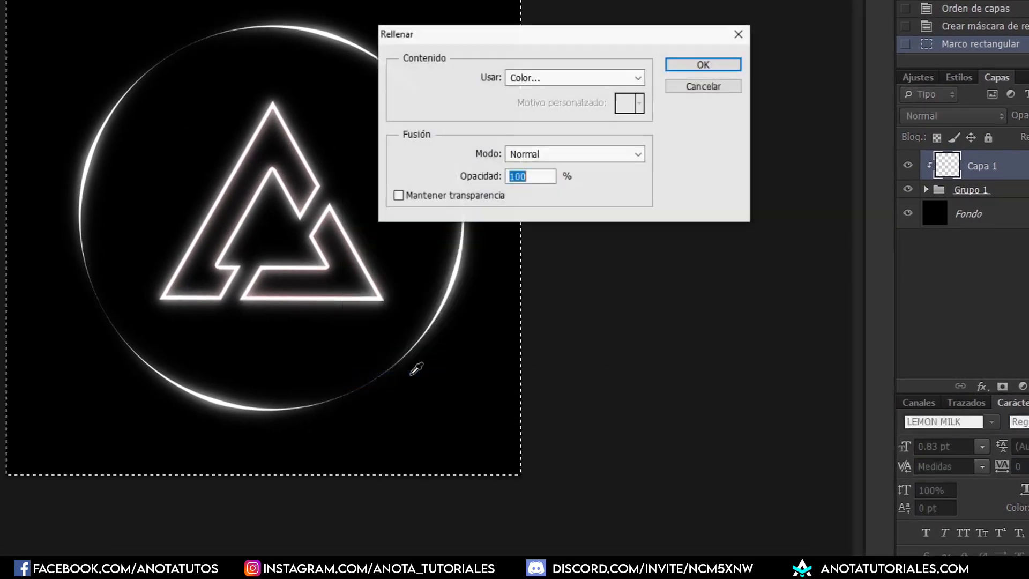
{"action": "left_click", "coordinate": [536, 83]}
{"action": "left_click", "coordinate": [523, 118]}
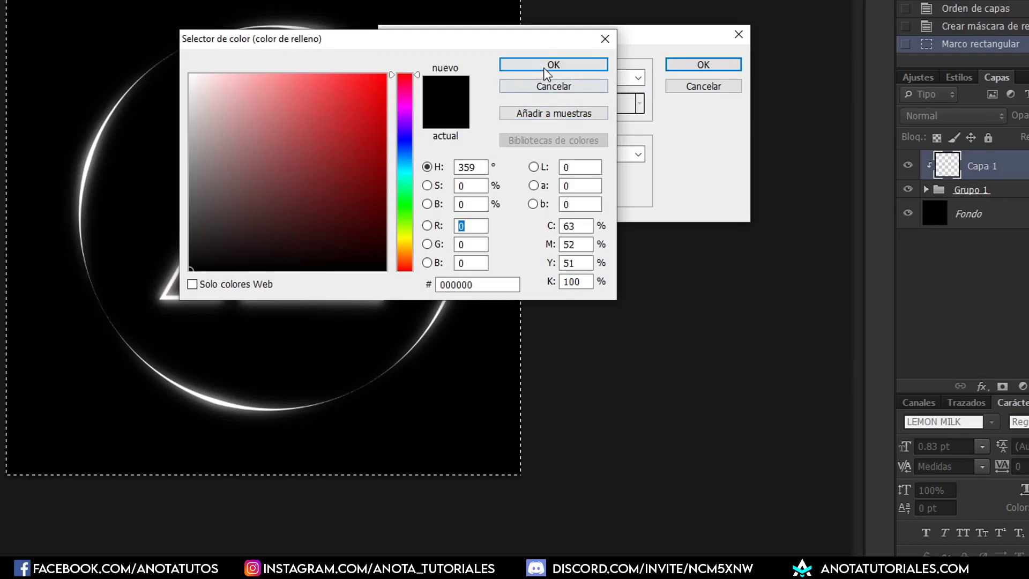
{"action": "left_click", "coordinate": [538, 65]}
{"action": "left_click", "coordinate": [682, 64]}
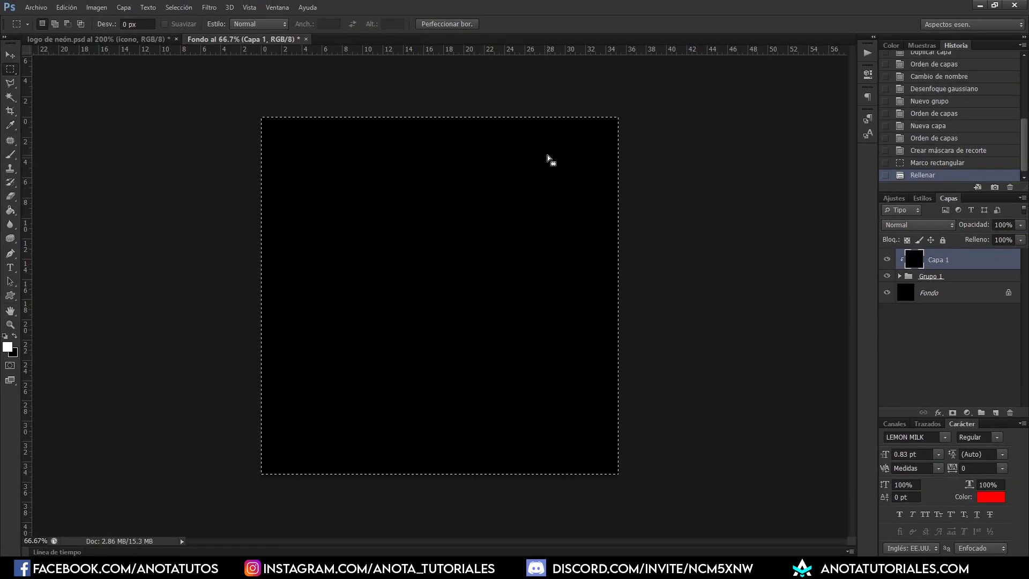
- Deselect the selection and bring up the context menu for Capa 1
{"action": "right_click", "coordinate": [543, 159]}
{"action": "left_click", "coordinate": [566, 165]}
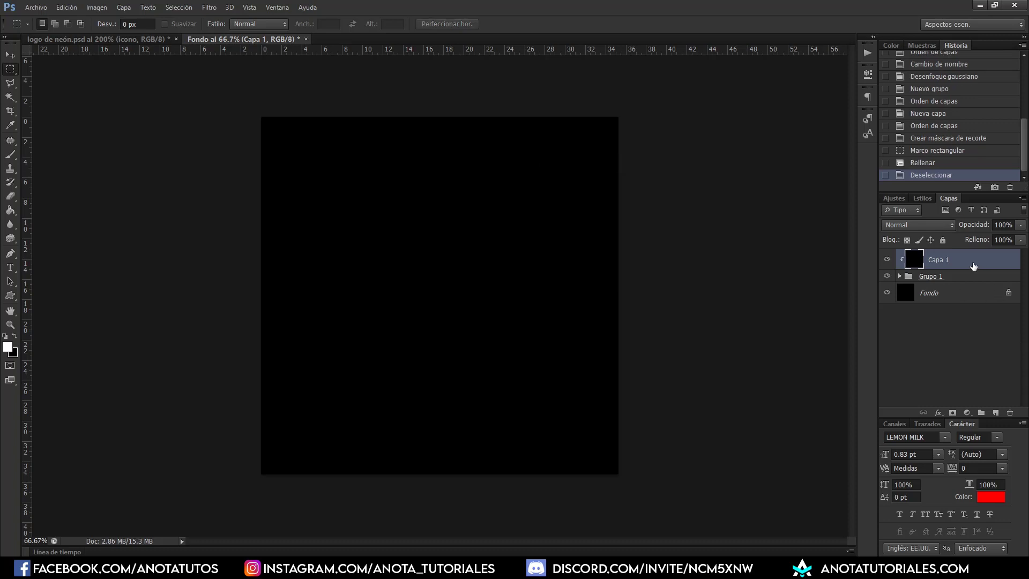
{"action": "right_click", "coordinate": [970, 266]}
- Turn on a Gradient Overlay in Capa 1's layer style and open its Gradient Editor
{"action": "left_click", "coordinate": [880, 160]}
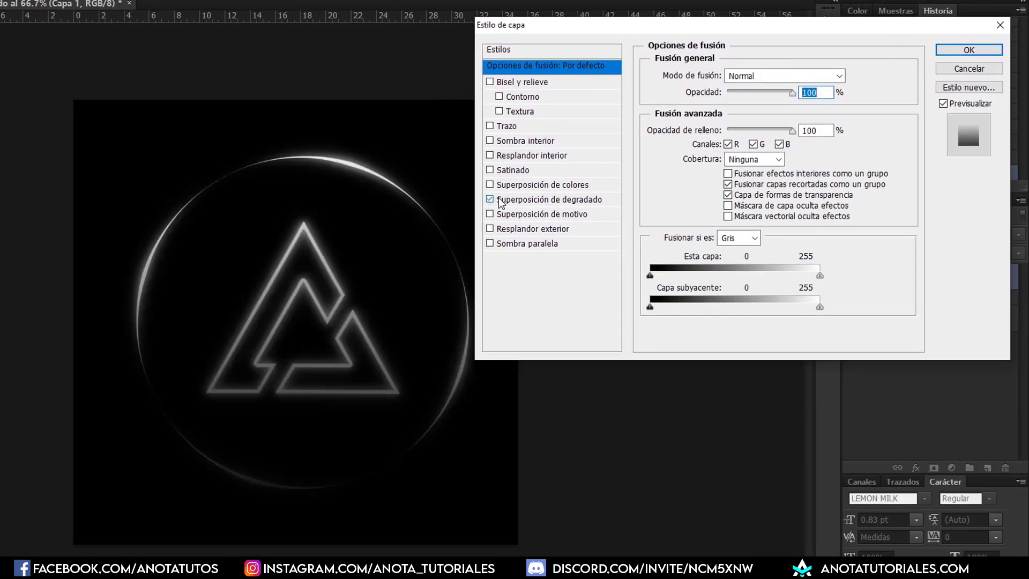
{"action": "left_click", "coordinate": [571, 199]}
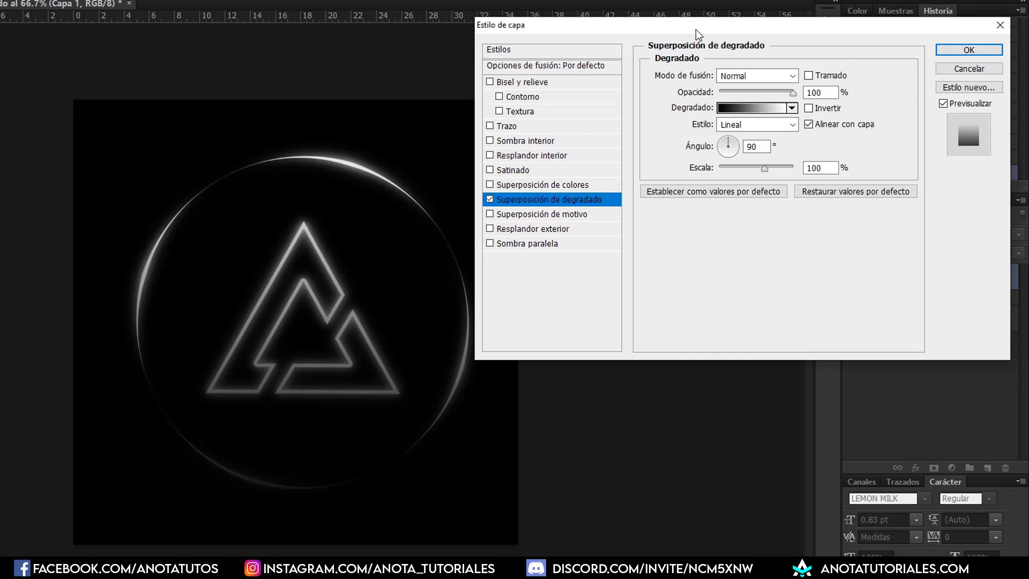
{"action": "left_click_drag", "start_coordinate": [696, 27], "coordinate": [691, 8]}
{"action": "left_click", "coordinate": [760, 90]}
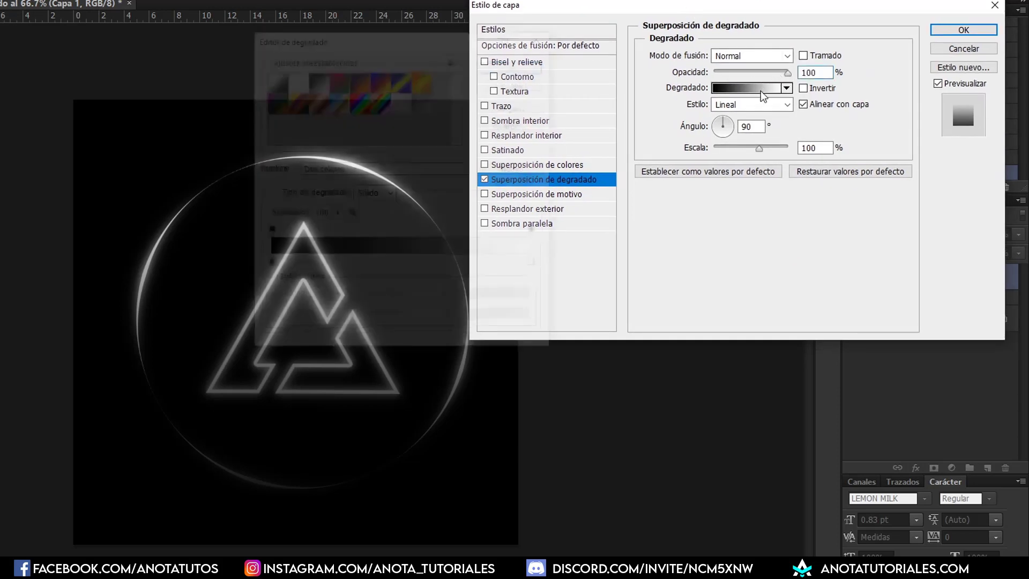
{"action": "left_click_drag", "start_coordinate": [460, 40], "coordinate": [689, 22]}
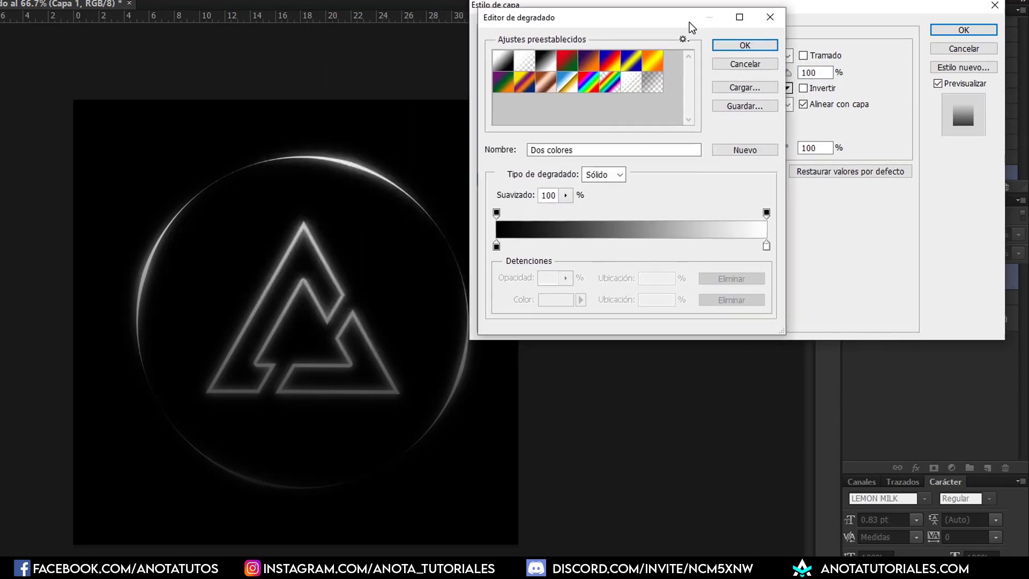
- Try the Espectro, Arco iris transparente, Cobre and Violeta presets, settling on Naranja, amarillo, naranja
{"action": "left_click", "coordinate": [656, 67]}
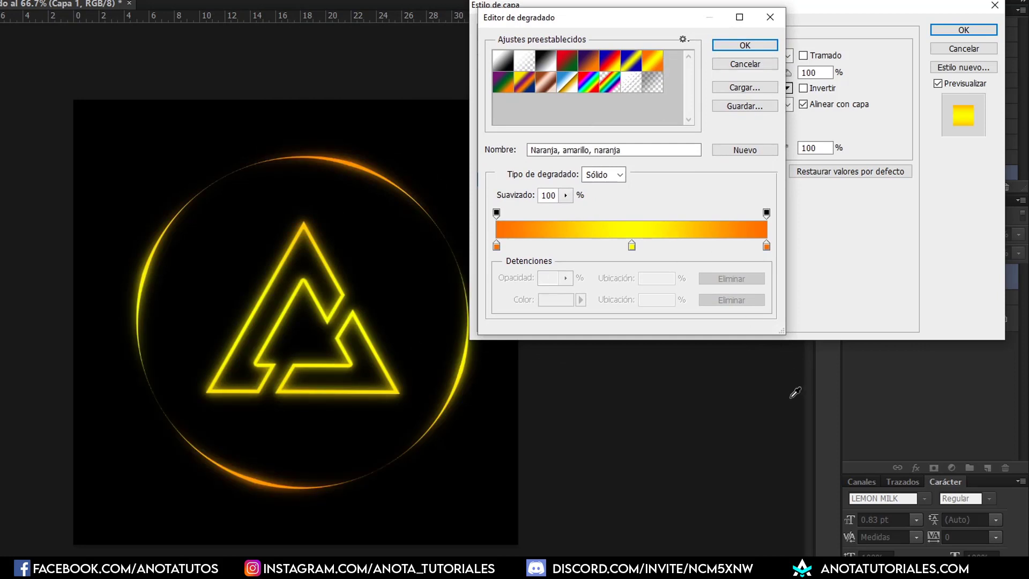
{"action": "left_click", "coordinate": [589, 85]}
{"action": "left_click", "coordinate": [610, 85]}
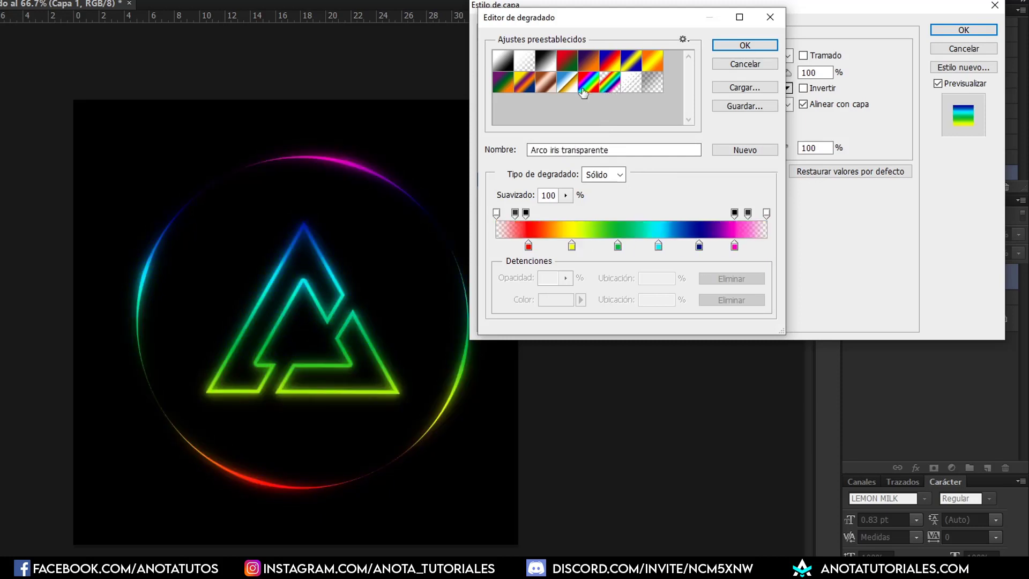
{"action": "left_click", "coordinate": [546, 83]}
{"action": "left_click", "coordinate": [505, 85]}
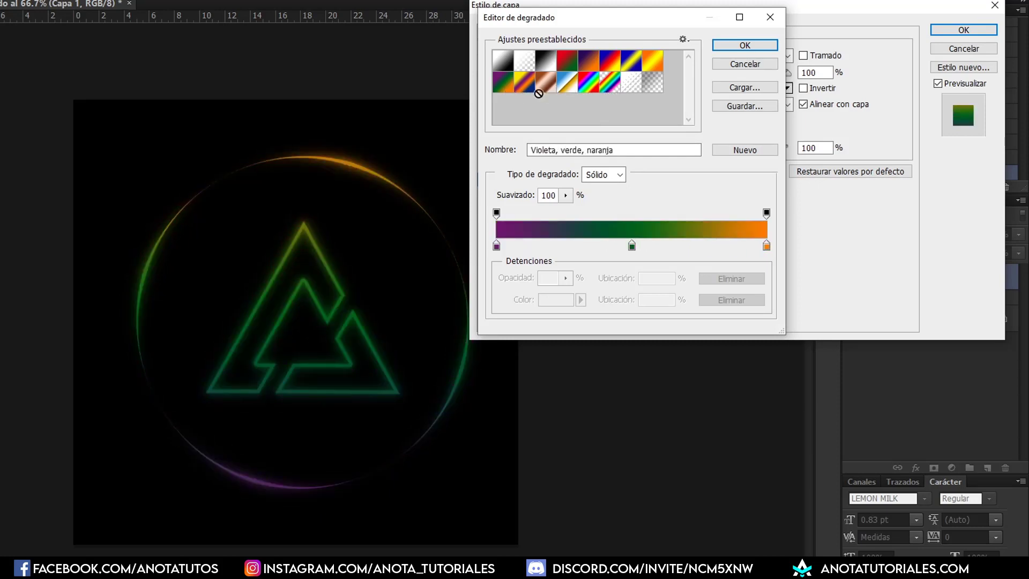
{"action": "left_click", "coordinate": [653, 67]}
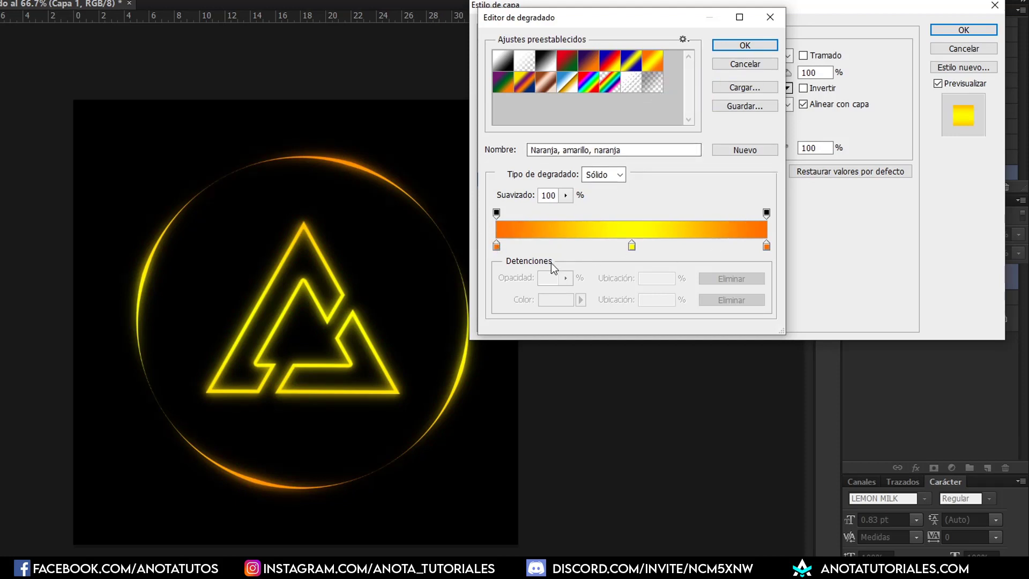
- Recolour the left gradient stop purple and the middle stop blue
{"action": "double_click", "coordinate": [496, 246]}
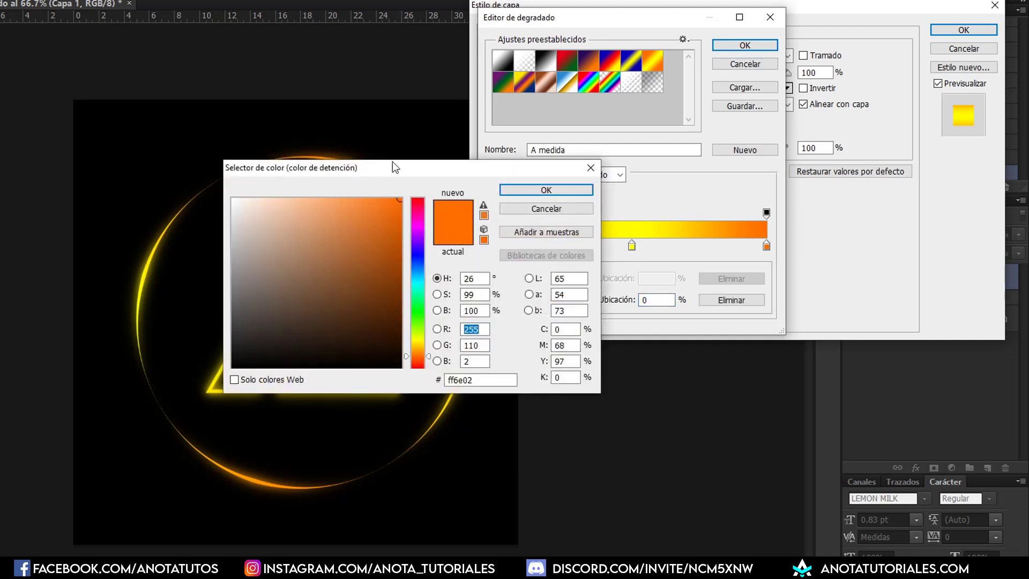
{"action": "left_click_drag", "start_coordinate": [385, 171], "coordinate": [661, 115]}
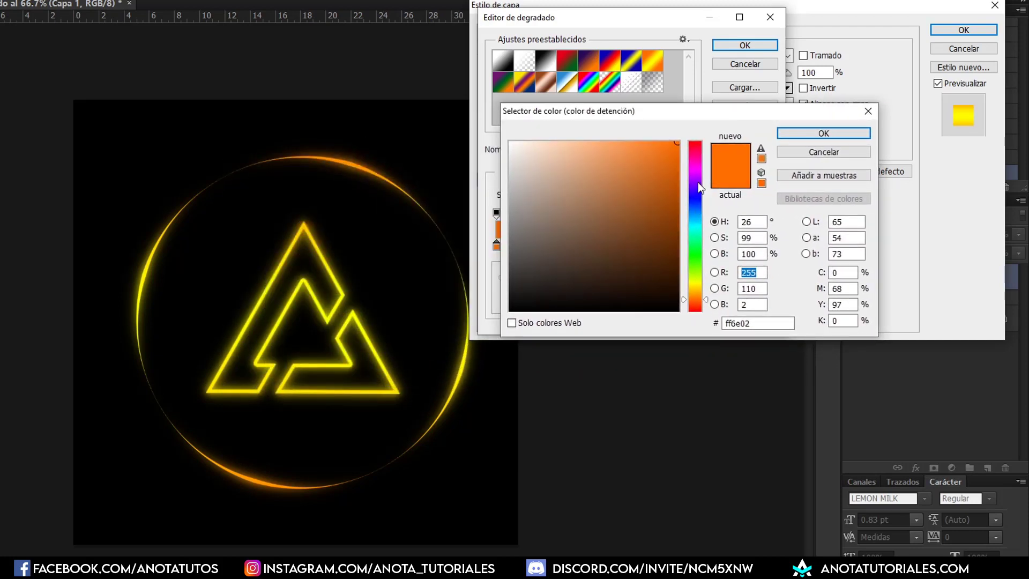
{"action": "left_click", "coordinate": [698, 179]}
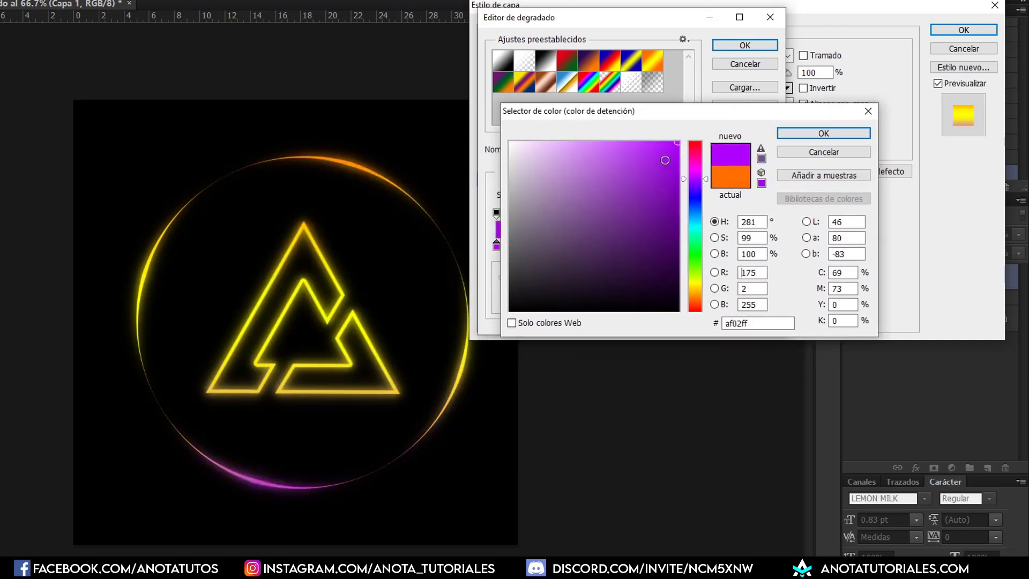
{"action": "left_click", "coordinate": [700, 175]}
{"action": "left_click", "coordinate": [824, 133]}
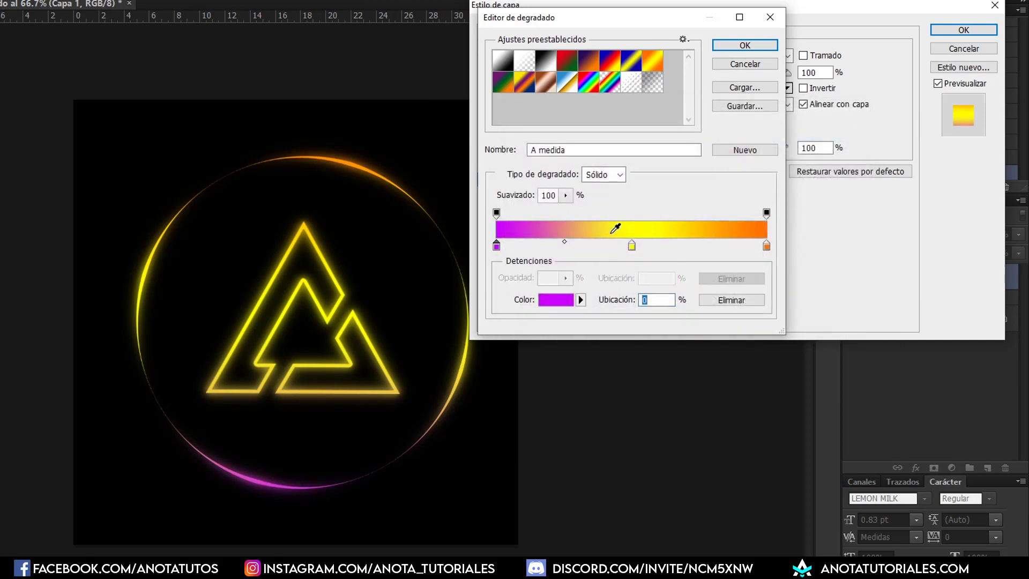
{"action": "left_click", "coordinate": [631, 246]}
{"action": "double_click", "coordinate": [632, 246]}
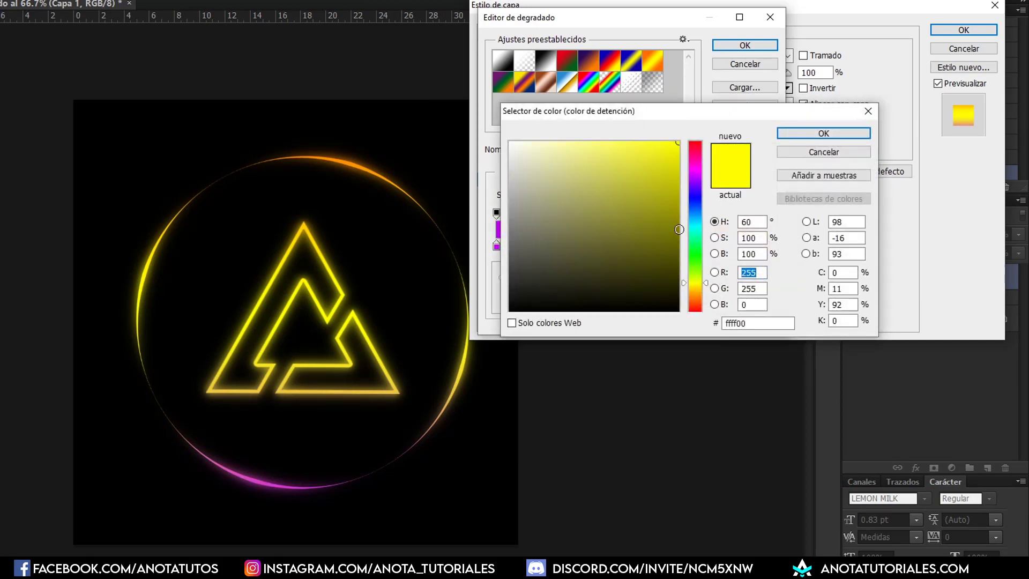
{"action": "left_click", "coordinate": [696, 218]}
{"action": "left_click", "coordinate": [824, 134]}
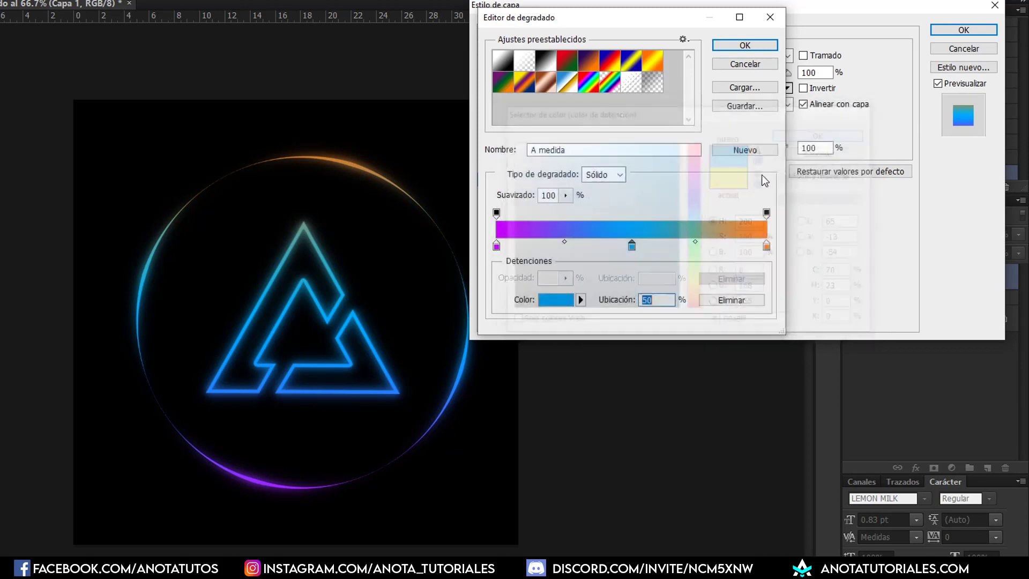
- Make the right stop magenta and apply the purple-blue-magenta gradient overlay
{"action": "left_click", "coordinate": [770, 248]}
{"action": "double_click", "coordinate": [771, 248]}
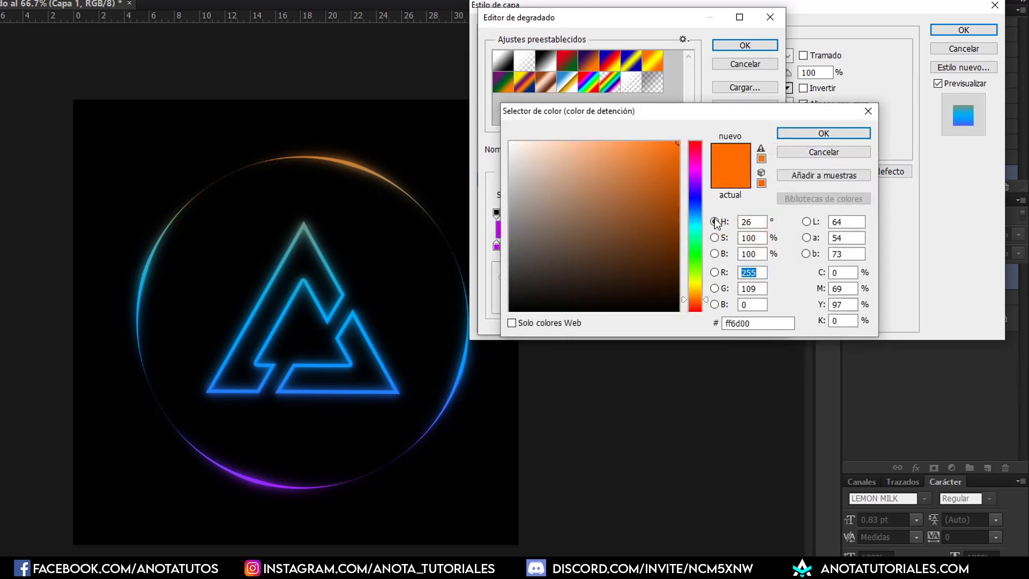
{"action": "left_click", "coordinate": [693, 168]}
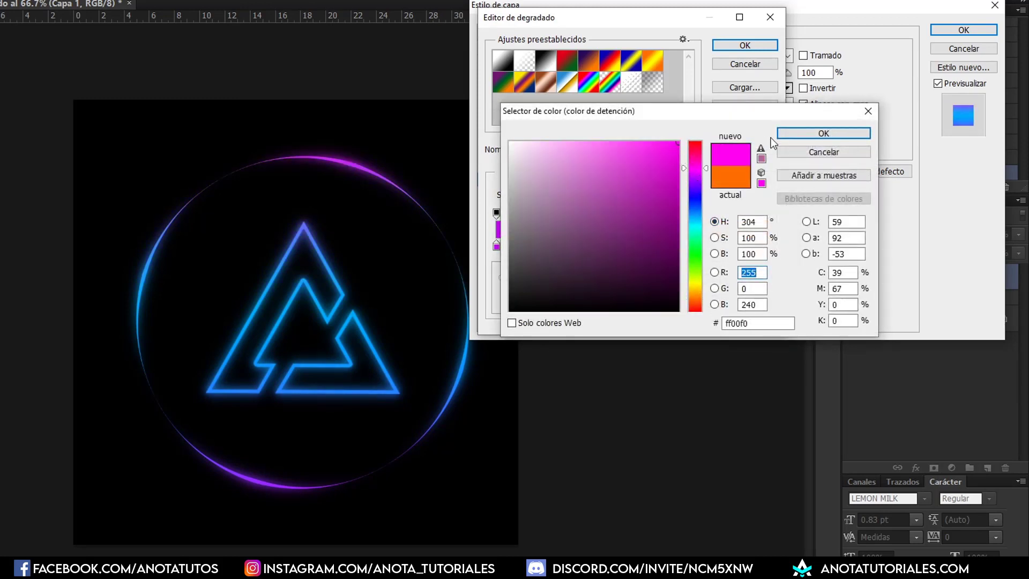
{"action": "left_click", "coordinate": [824, 134]}
{"action": "left_click", "coordinate": [748, 45]}
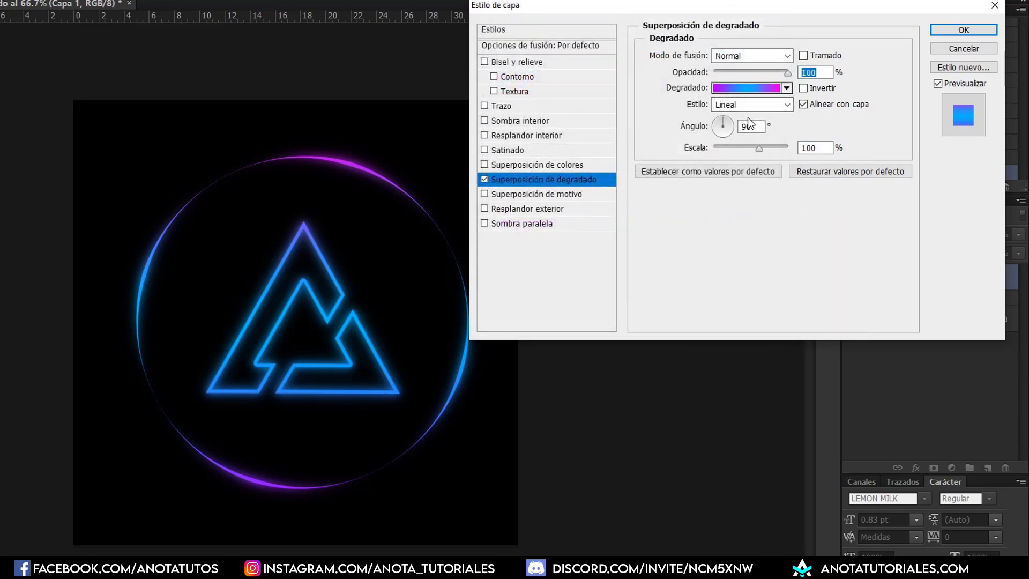
{"action": "left_click", "coordinate": [964, 29]}
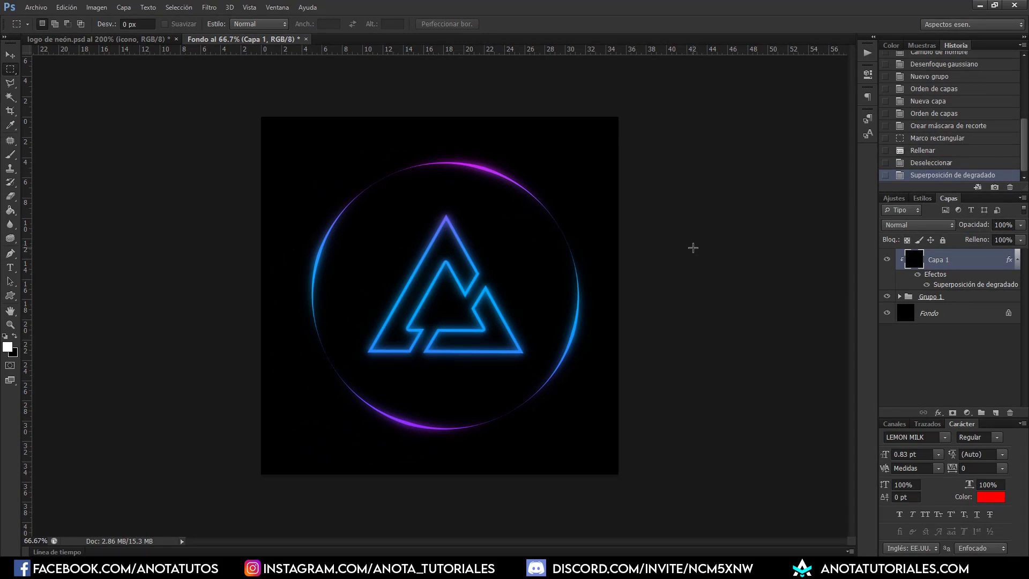
- Drag the color layer from logo de neón.psd into the Fondo document with the Move tool
{"action": "left_click", "coordinate": [152, 40]}
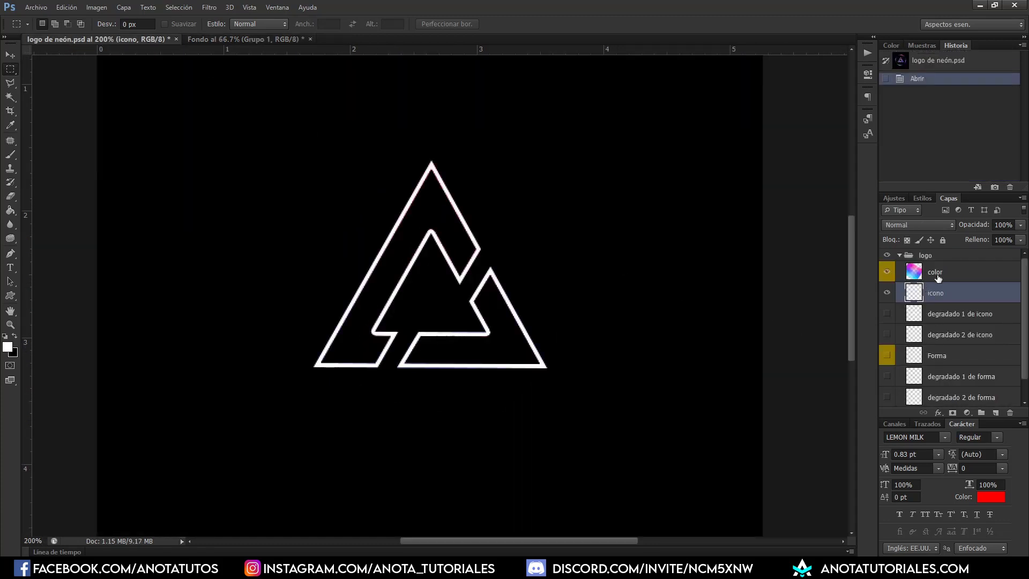
{"action": "left_click", "coordinate": [952, 275]}
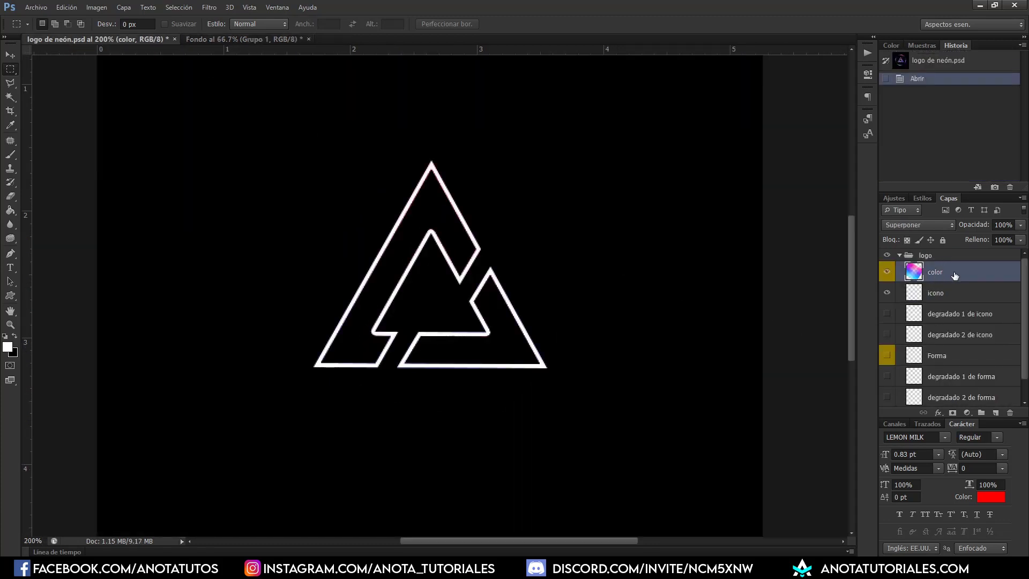
{"action": "left_click", "coordinate": [10, 55]}
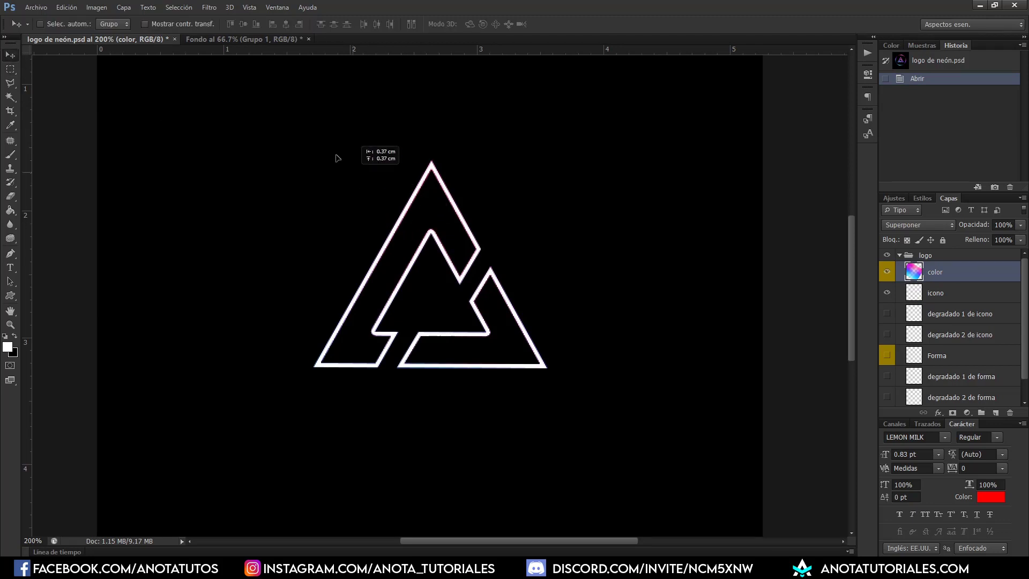
{"action": "left_click_drag", "start_coordinate": [338, 156], "coordinate": [338, 197]}
{"action": "left_click_drag", "start_coordinate": [199, 42], "coordinate": [478, 276]}
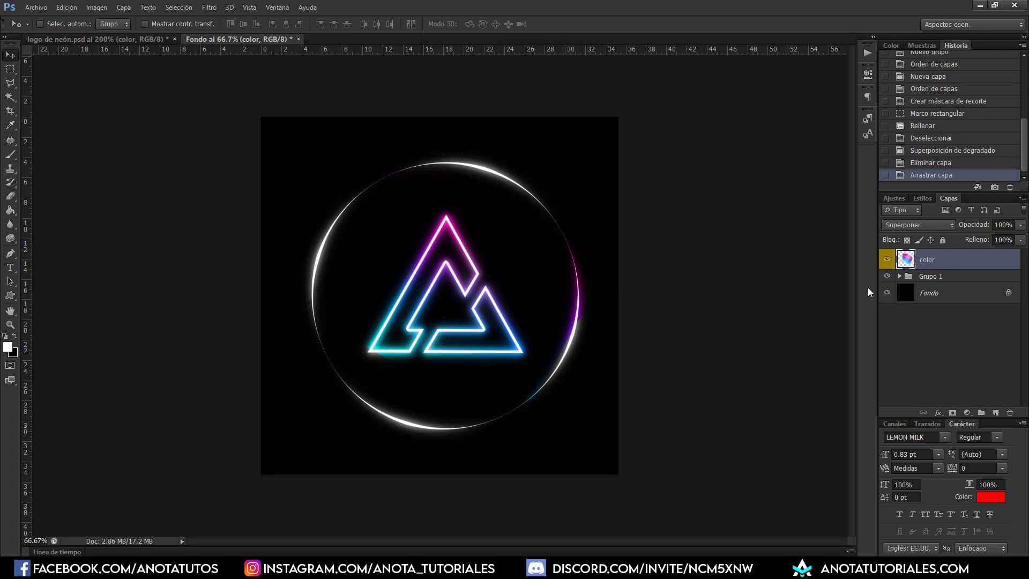
- Free Transform the color layer, enlarging and repositioning it to cover the whole ring and triangle
{"action": "key", "text": "ctrl+t"}
{"action": "left_click_drag", "start_coordinate": [506, 239], "coordinate": [409, 190]}
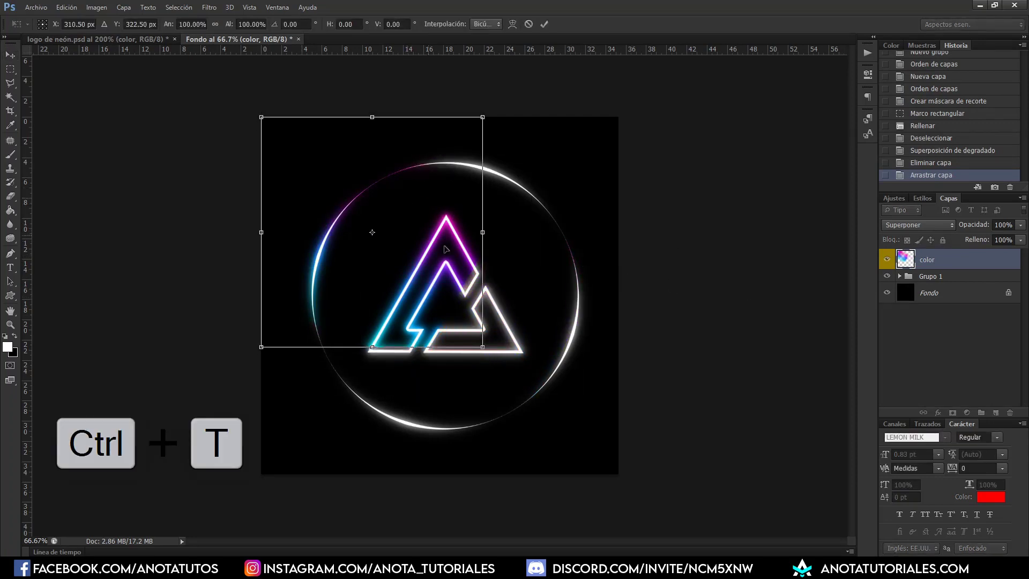
{"action": "left_click_drag", "start_coordinate": [489, 346], "coordinate": [683, 510]}
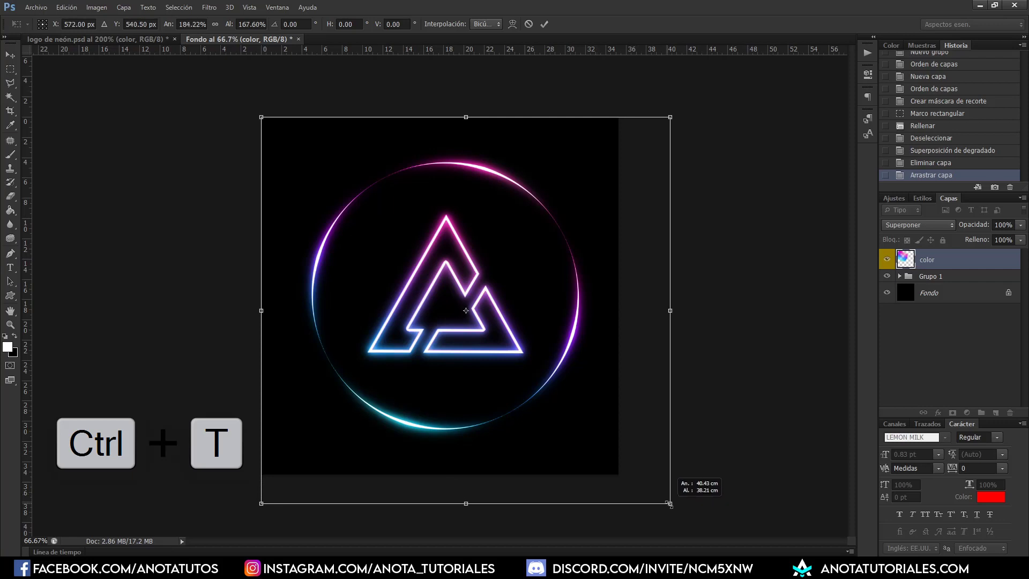
{"action": "left_click_drag", "start_coordinate": [617, 459], "coordinate": [587, 429]}
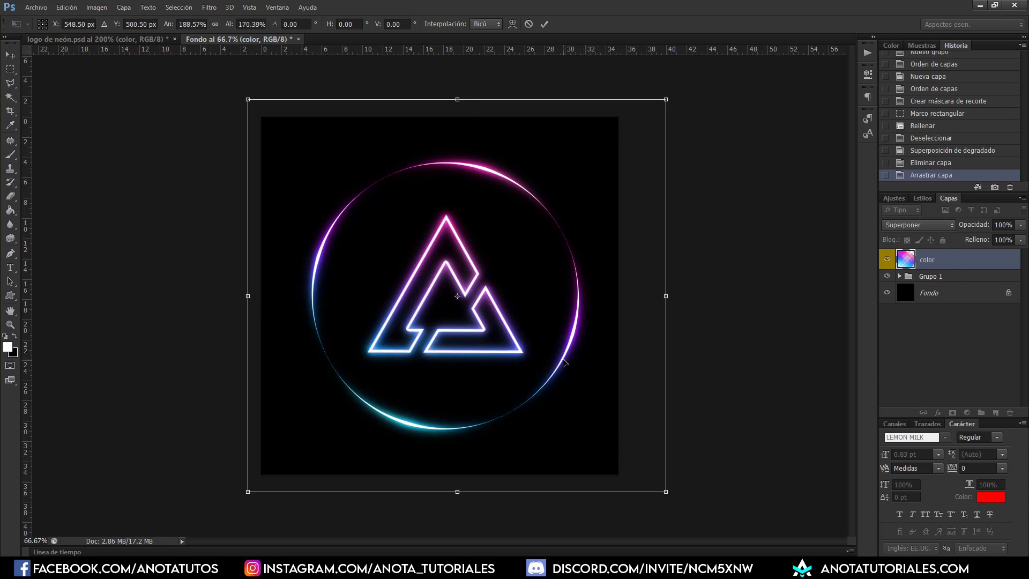
{"action": "key", "text": "Return"}
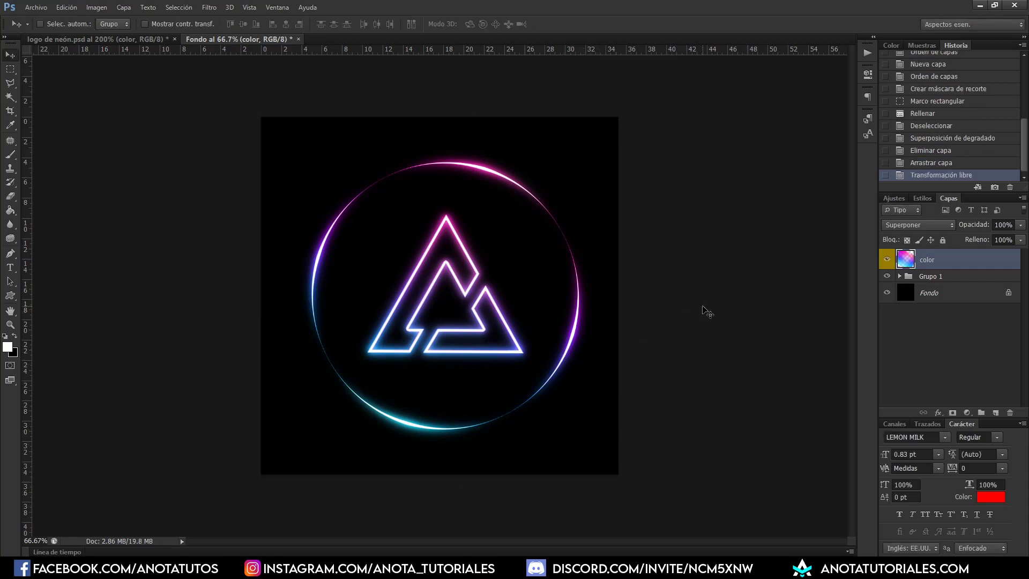